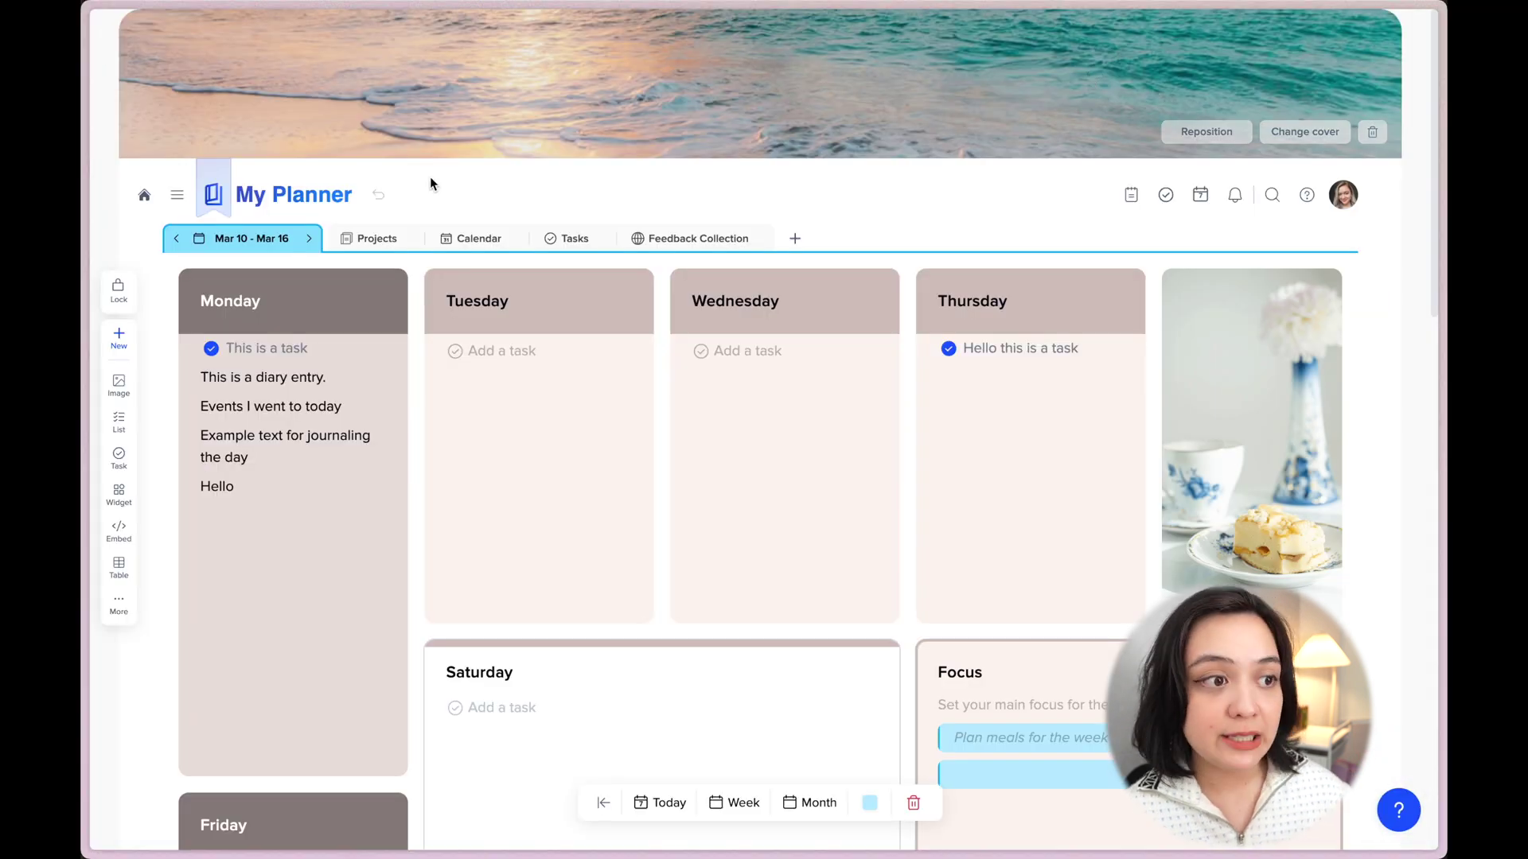
Step: Switch the planner to the February monthly page, then to the March monthly page
{"action": "left_click", "coordinate": [259, 240]}
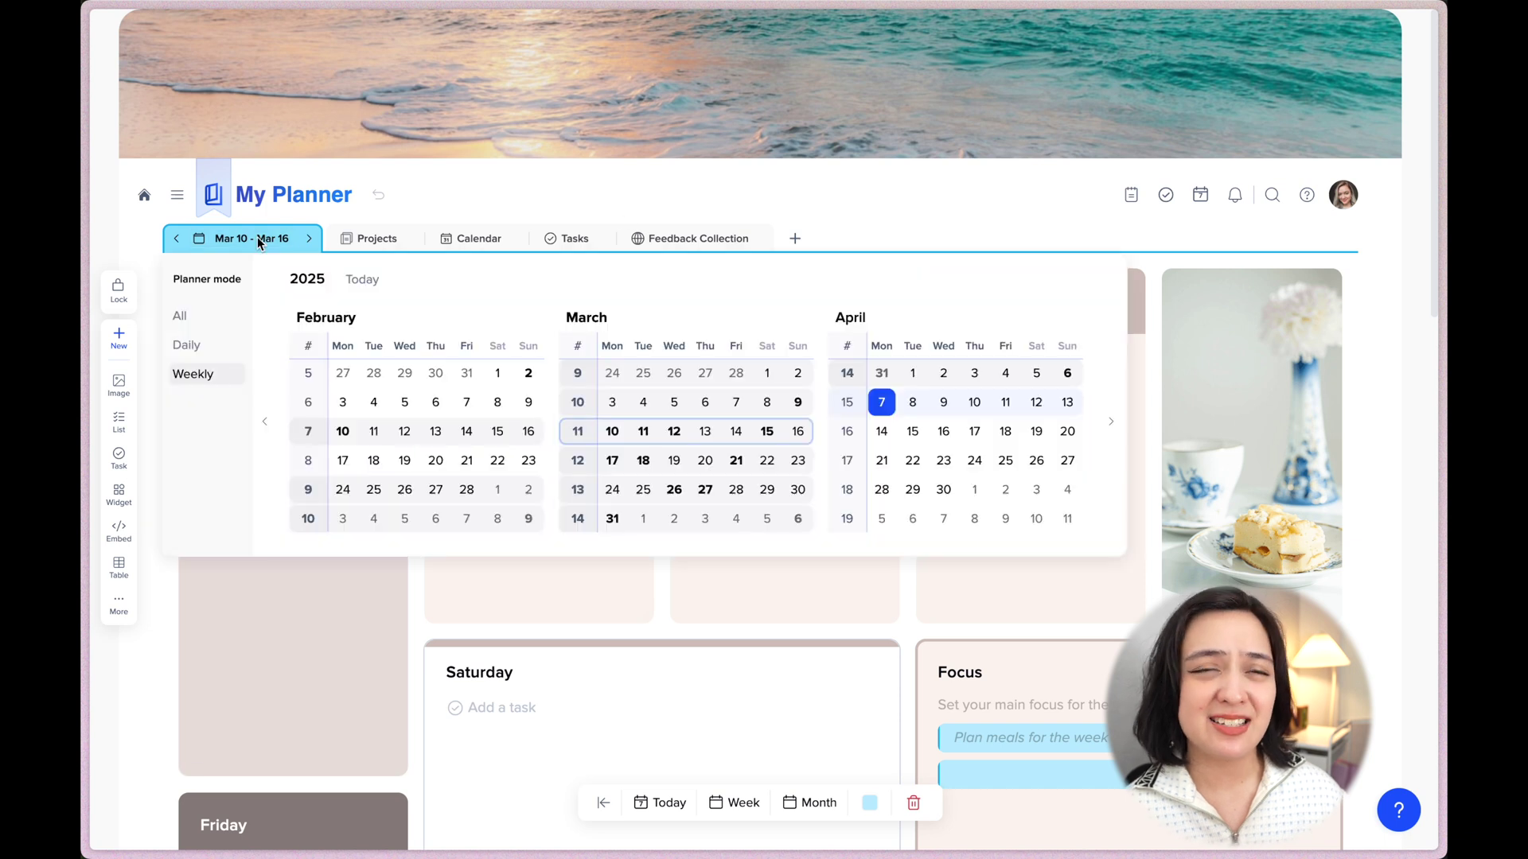
{"action": "left_click", "coordinate": [334, 319]}
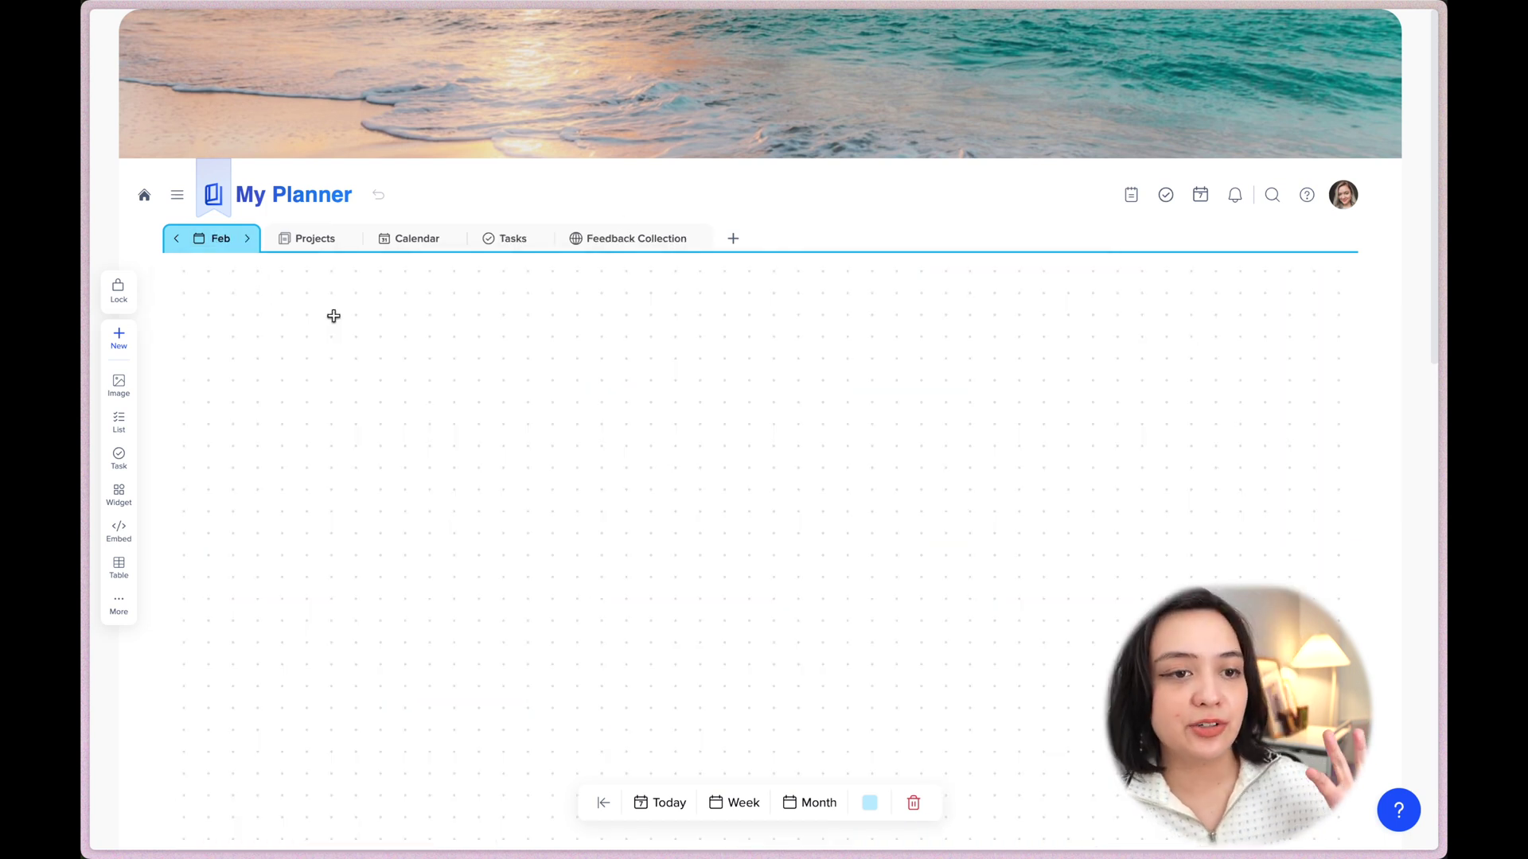
{"action": "left_click", "coordinate": [230, 243]}
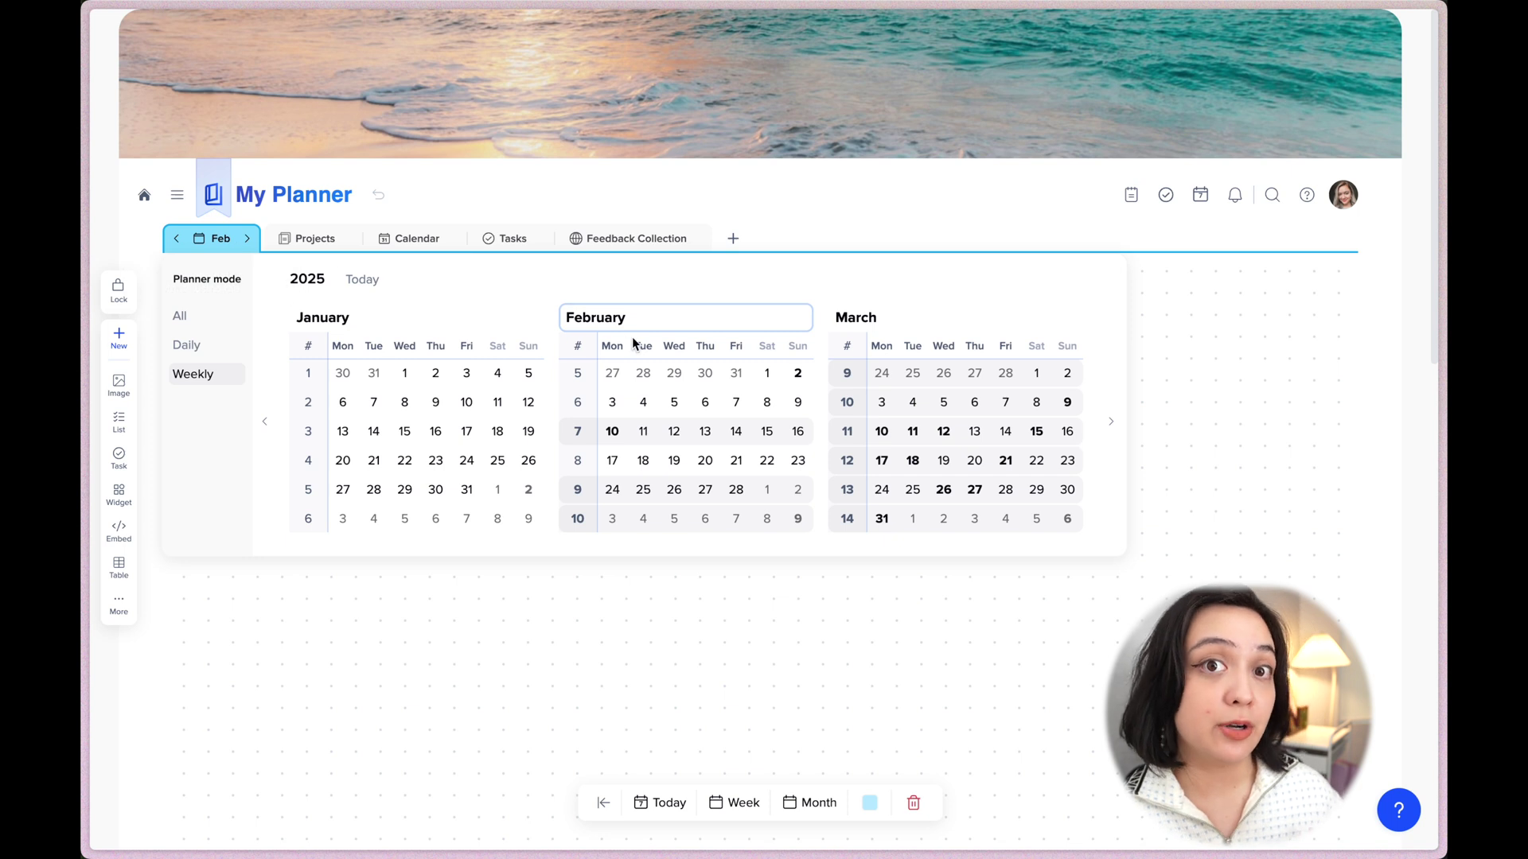
{"action": "left_click", "coordinate": [827, 317]}
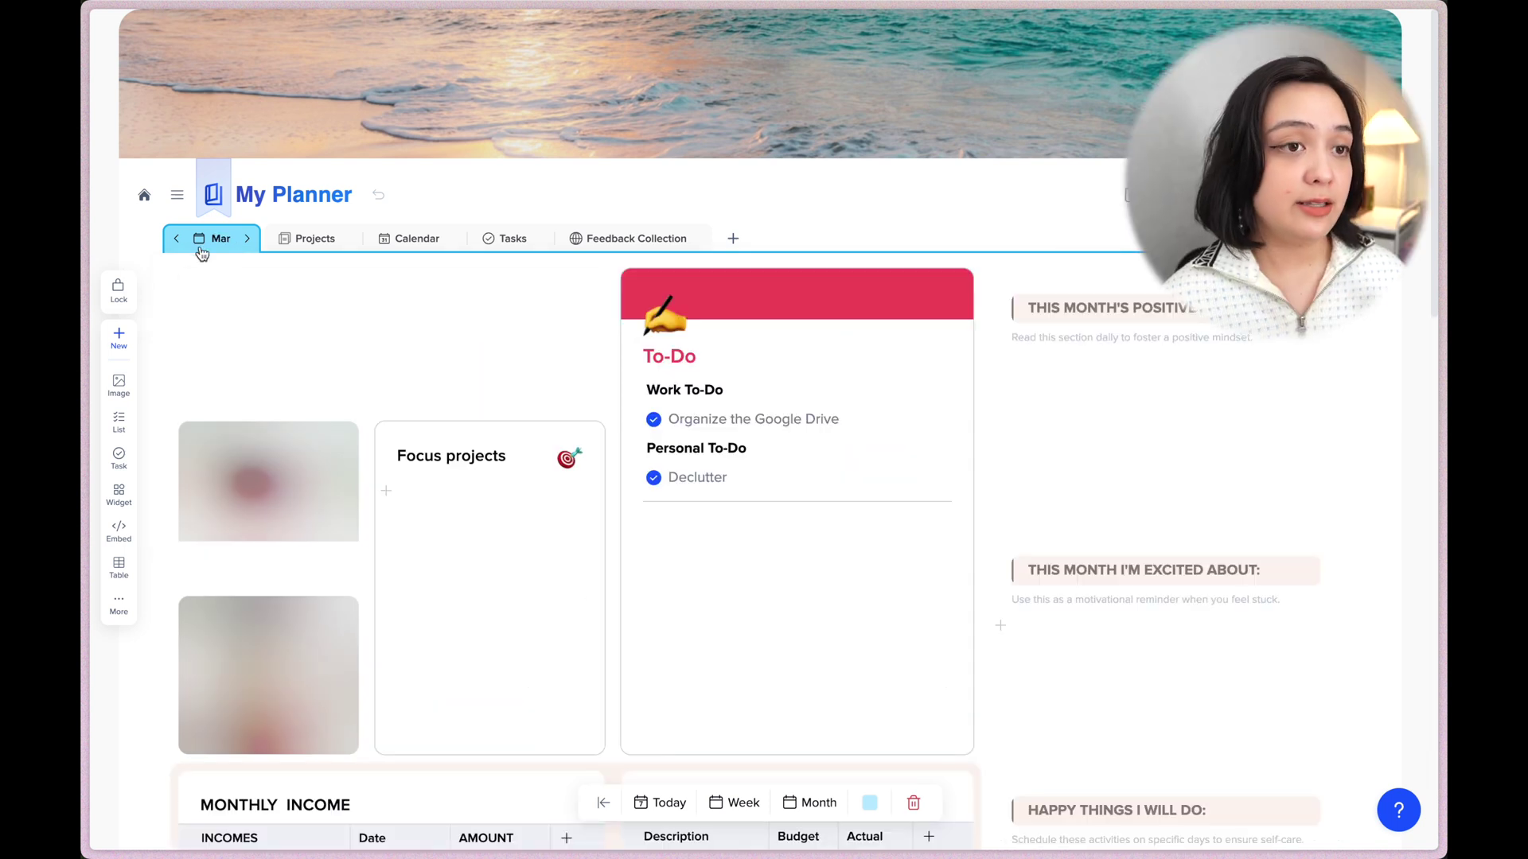
Step: Open the Mar 10 - Mar 16 weekly page, then the Mar 10 daily page
{"action": "left_click", "coordinate": [216, 241]}
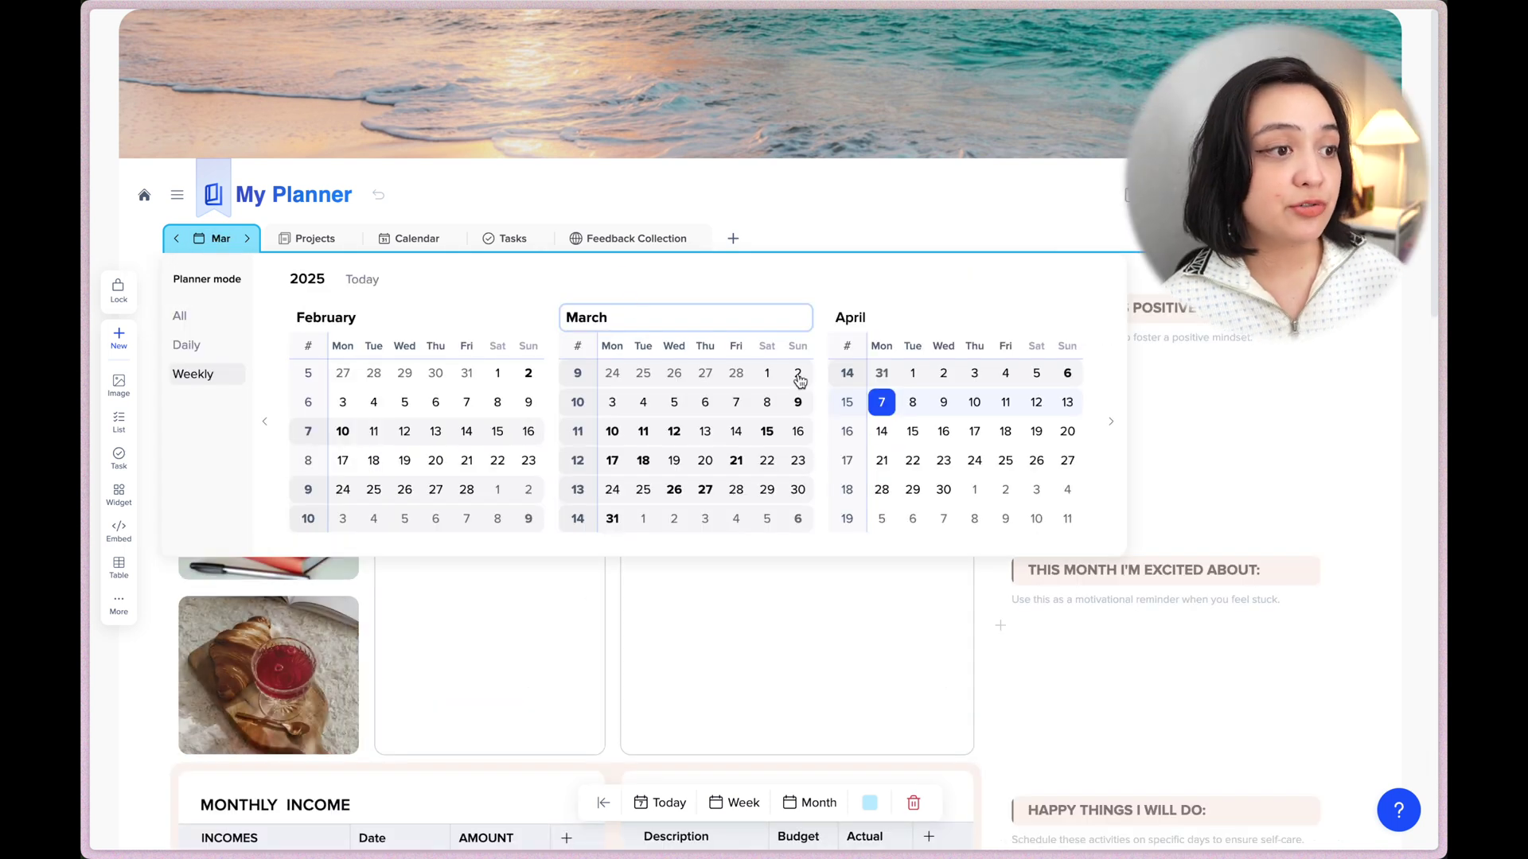
{"action": "left_click", "coordinate": [596, 436]}
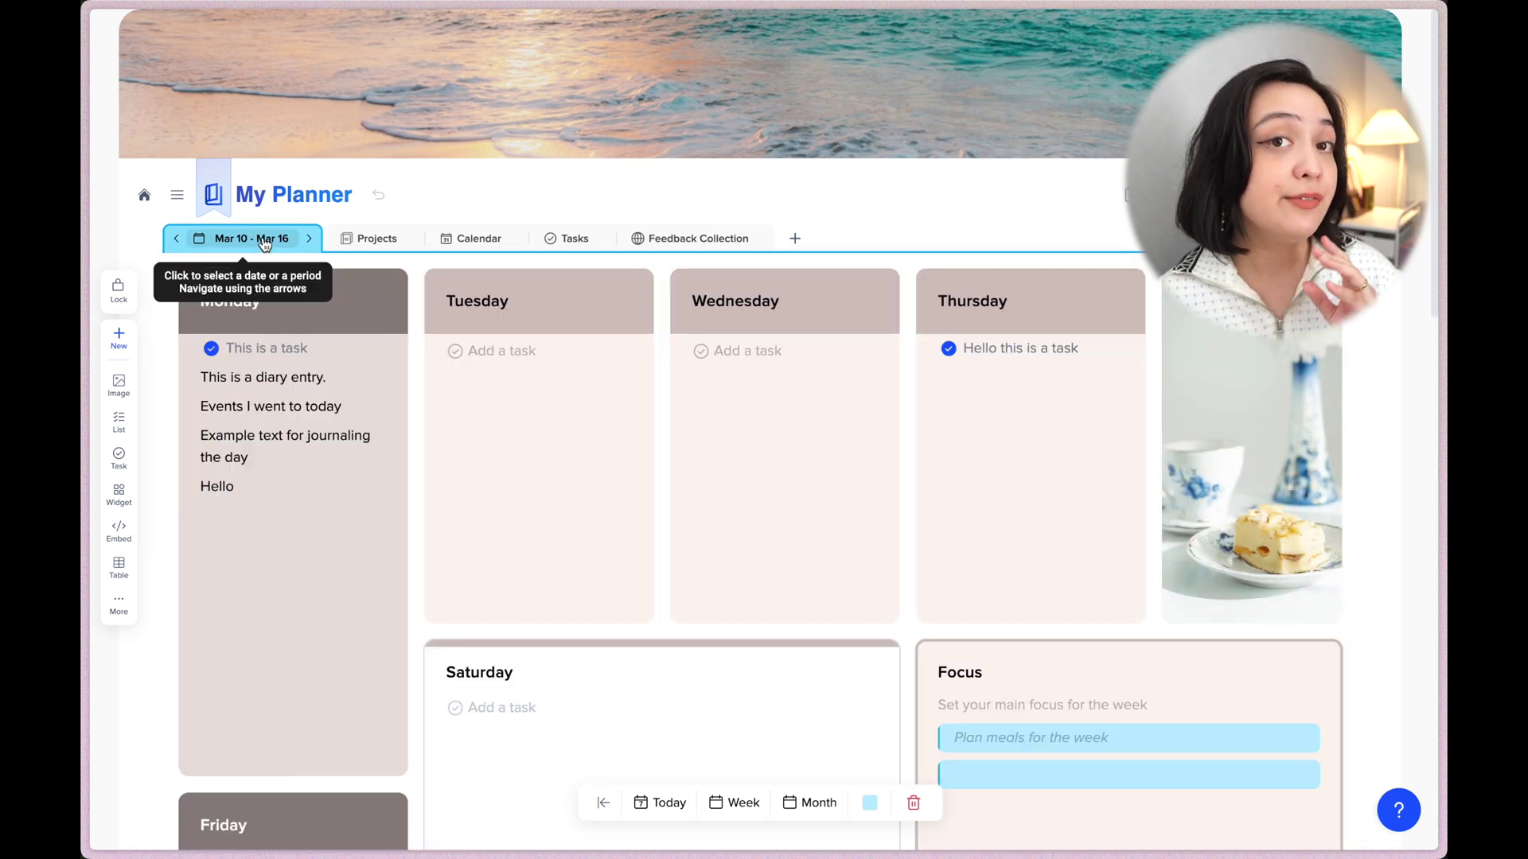
{"action": "left_click", "coordinate": [265, 241]}
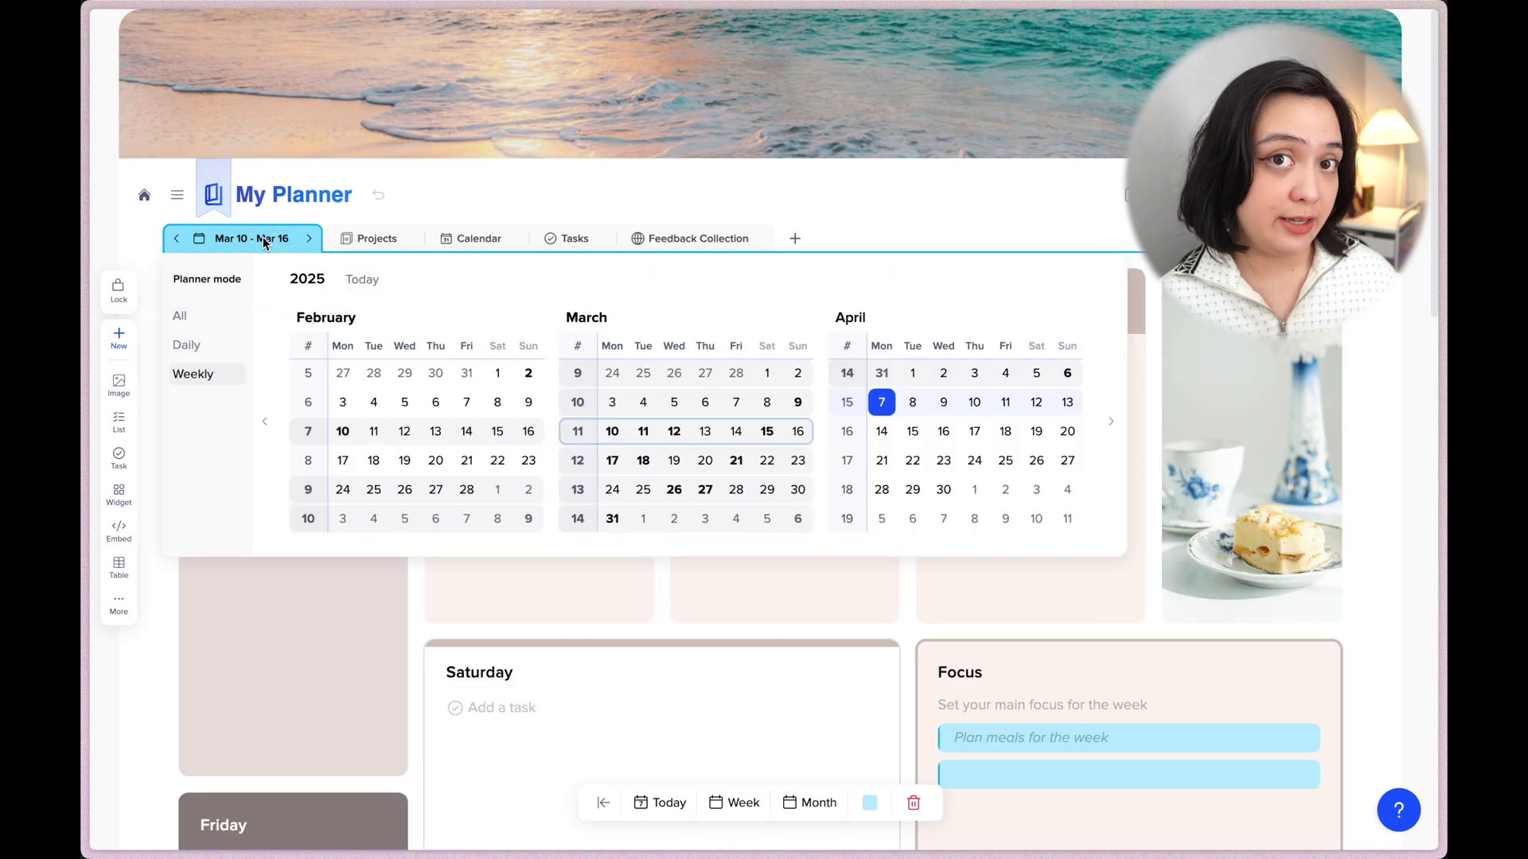
{"action": "left_click", "coordinate": [628, 436]}
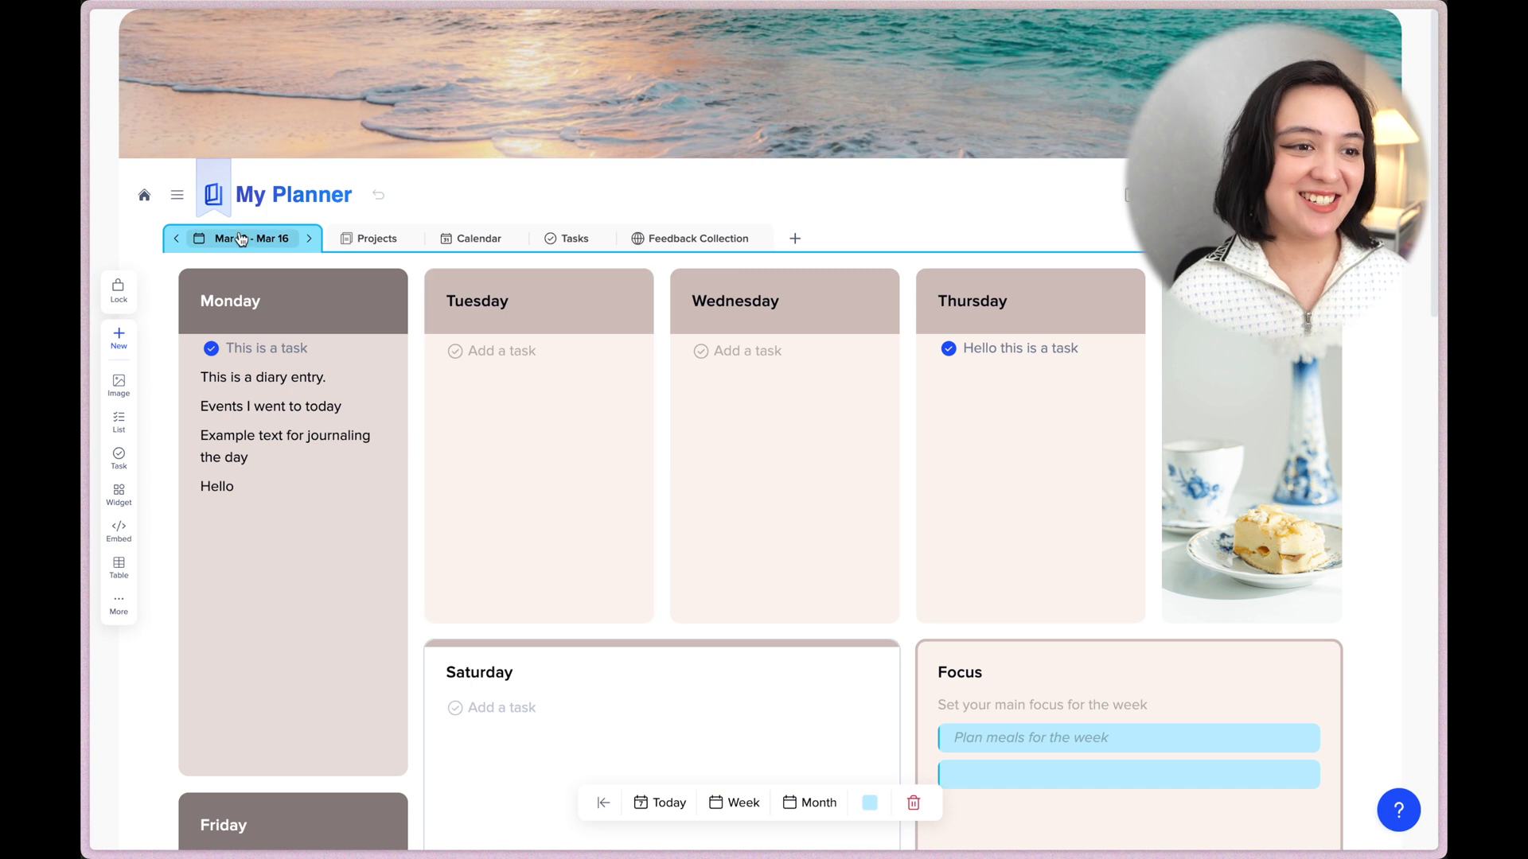
{"action": "left_click", "coordinate": [241, 240]}
{"action": "left_click", "coordinate": [617, 435]}
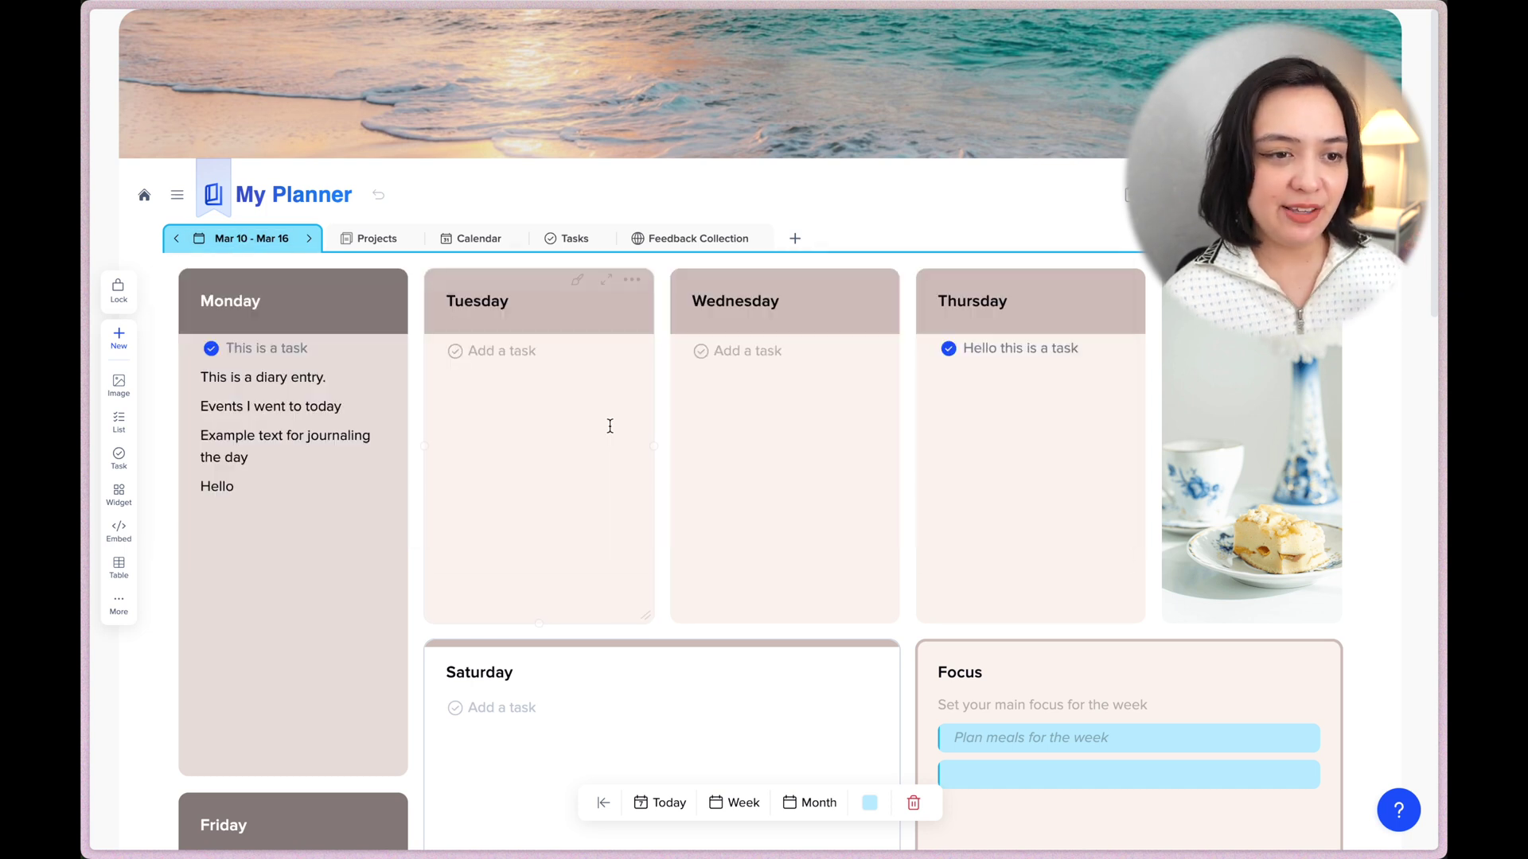
{"action": "left_click", "coordinate": [284, 240]}
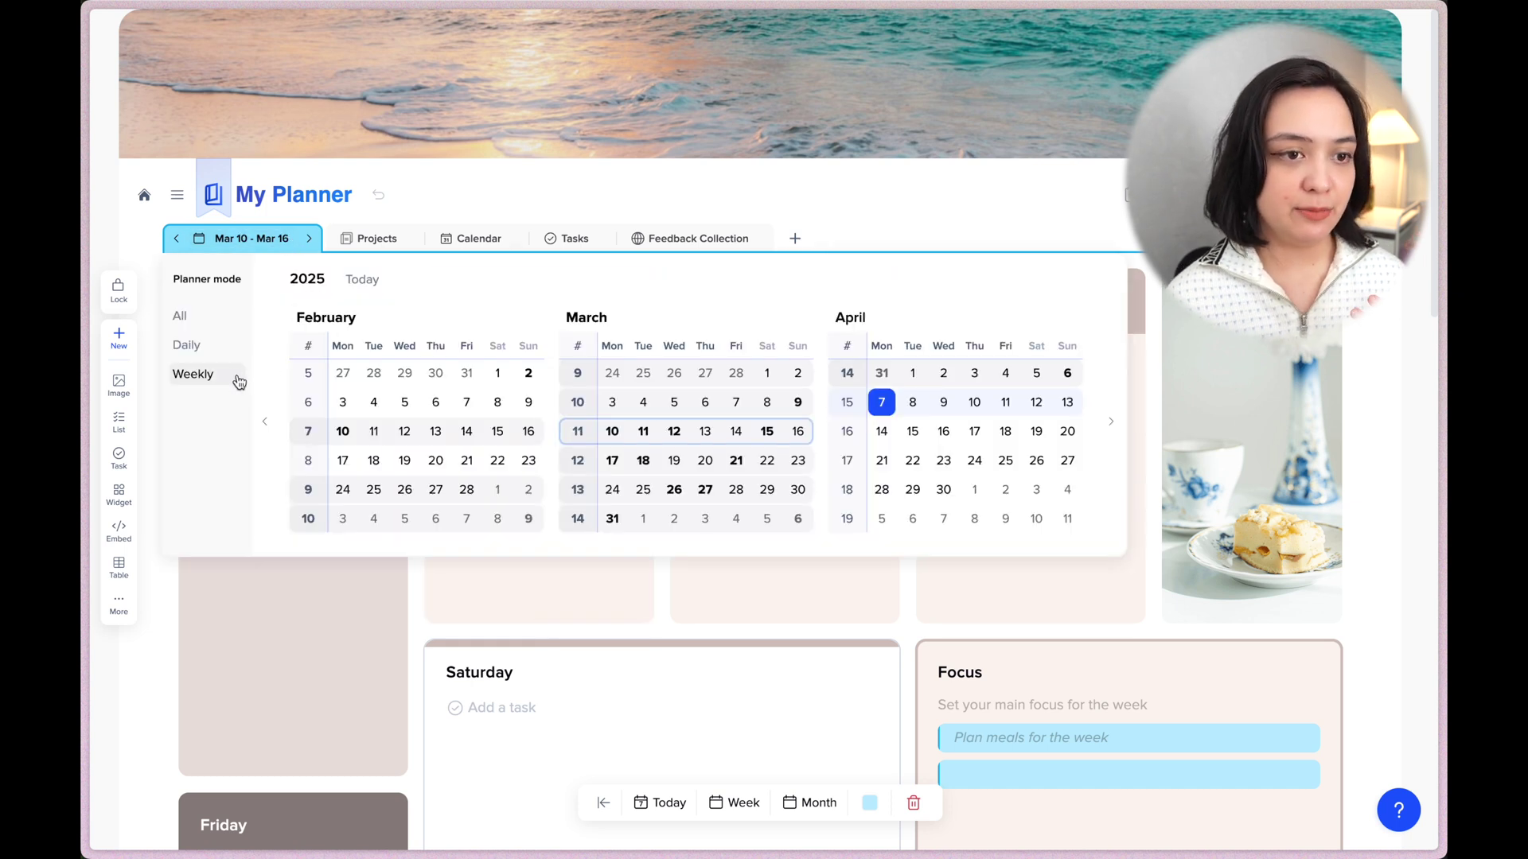
{"action": "left_click", "coordinate": [610, 434]}
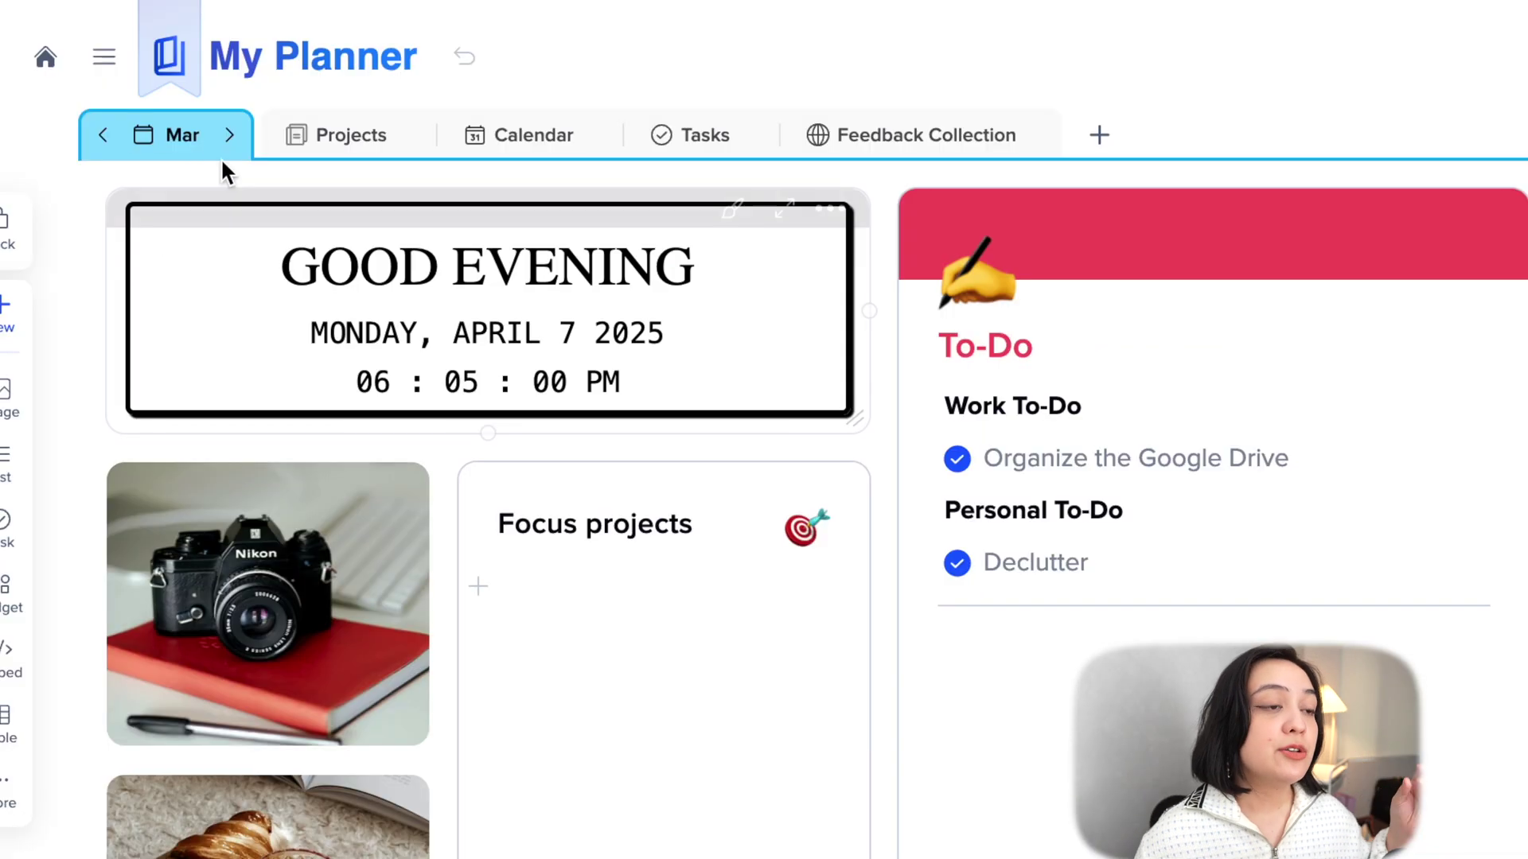
Step: Jump from March to the April monthly page and look through its monthly template cards
{"action": "left_click", "coordinate": [183, 135]}
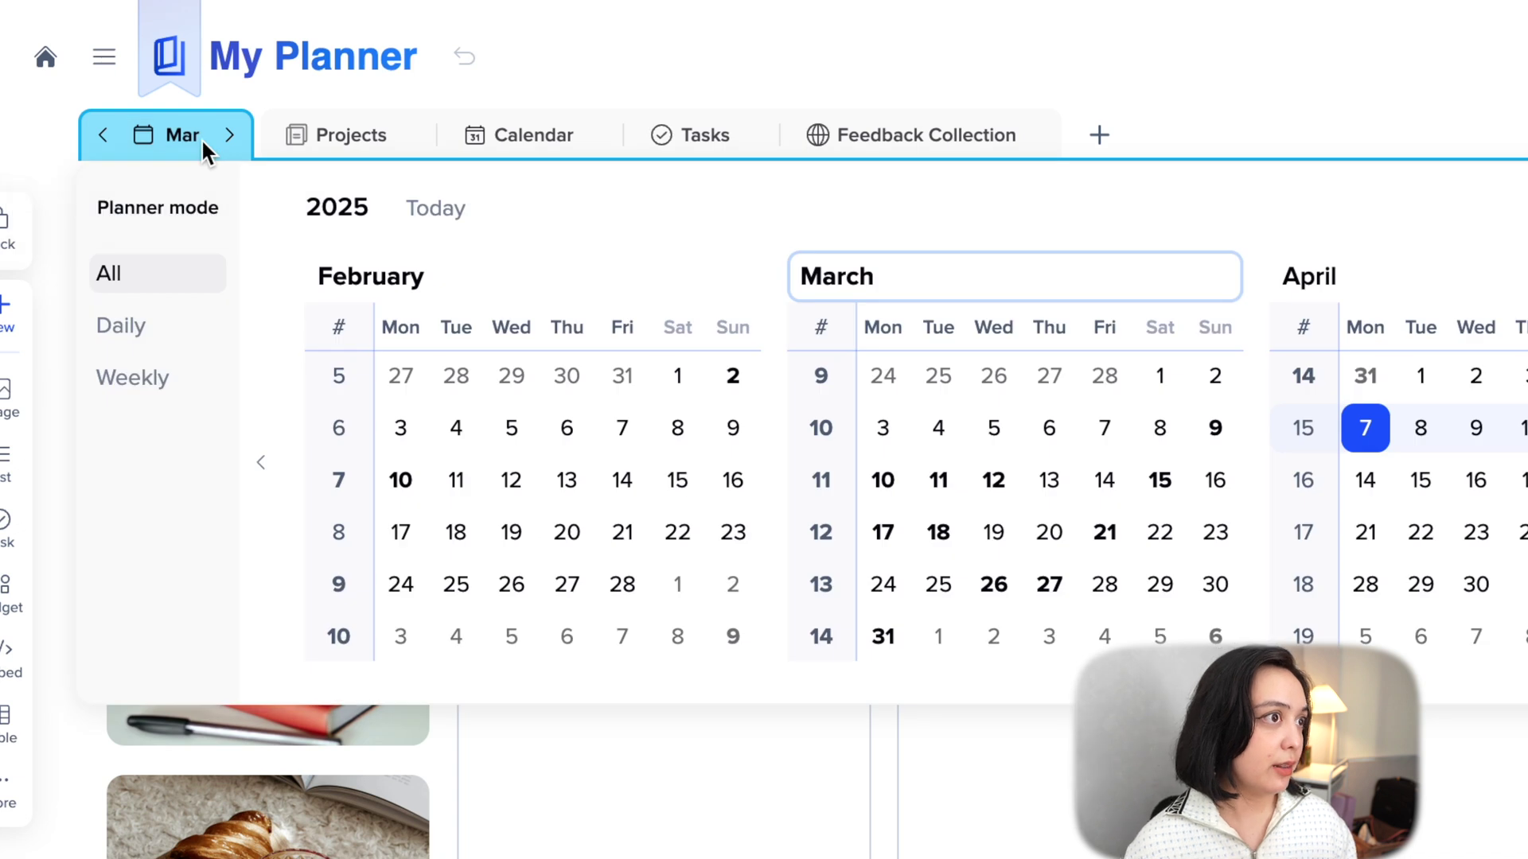
{"action": "left_click", "coordinate": [1374, 294]}
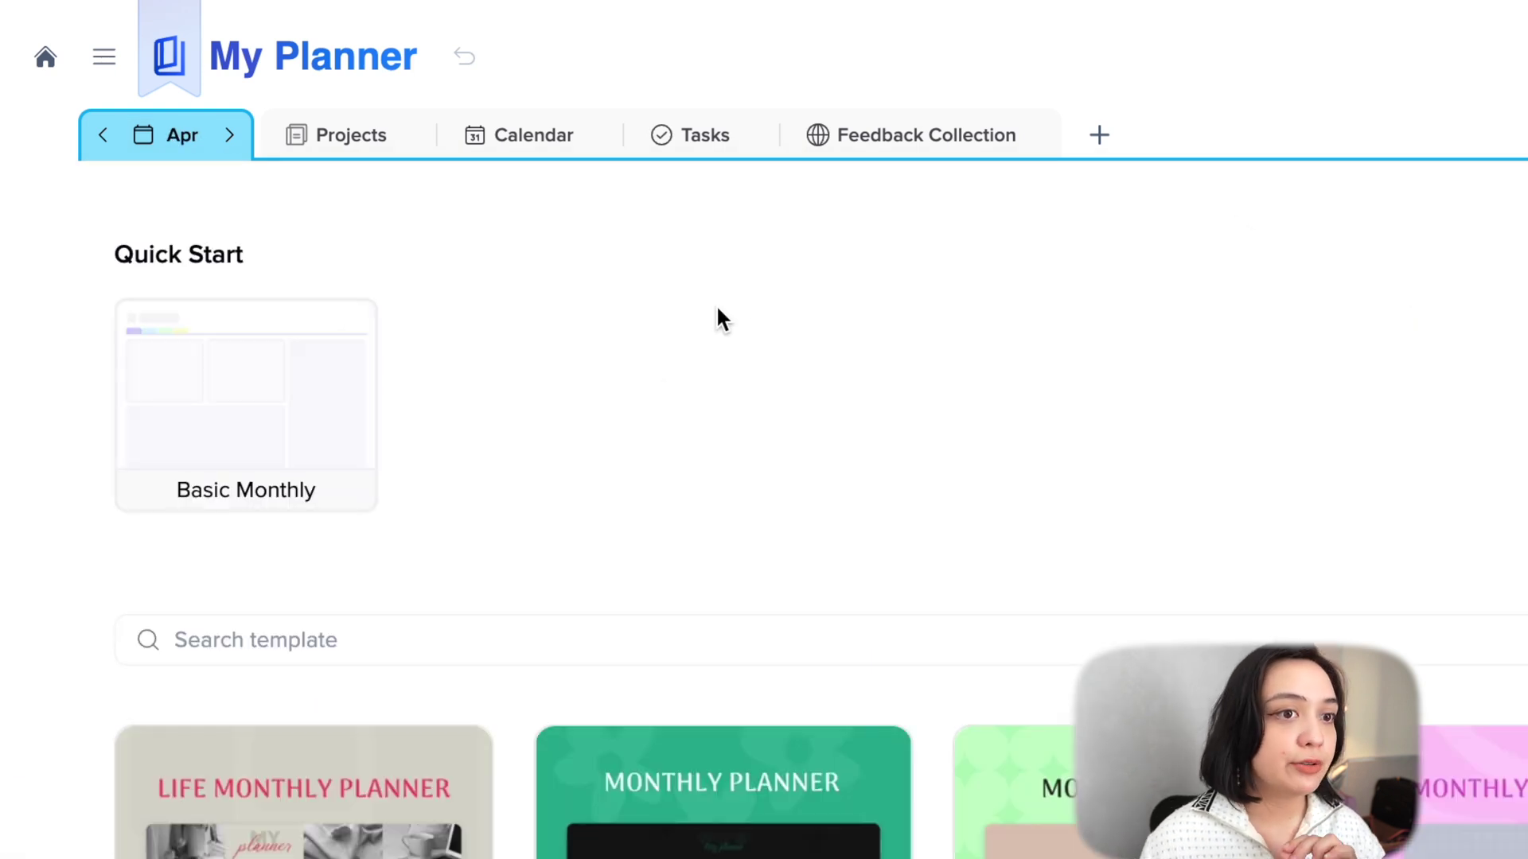
{"action": "scroll", "coordinate": [468, 414], "scroll_direction": "down", "scroll_amount": 4}
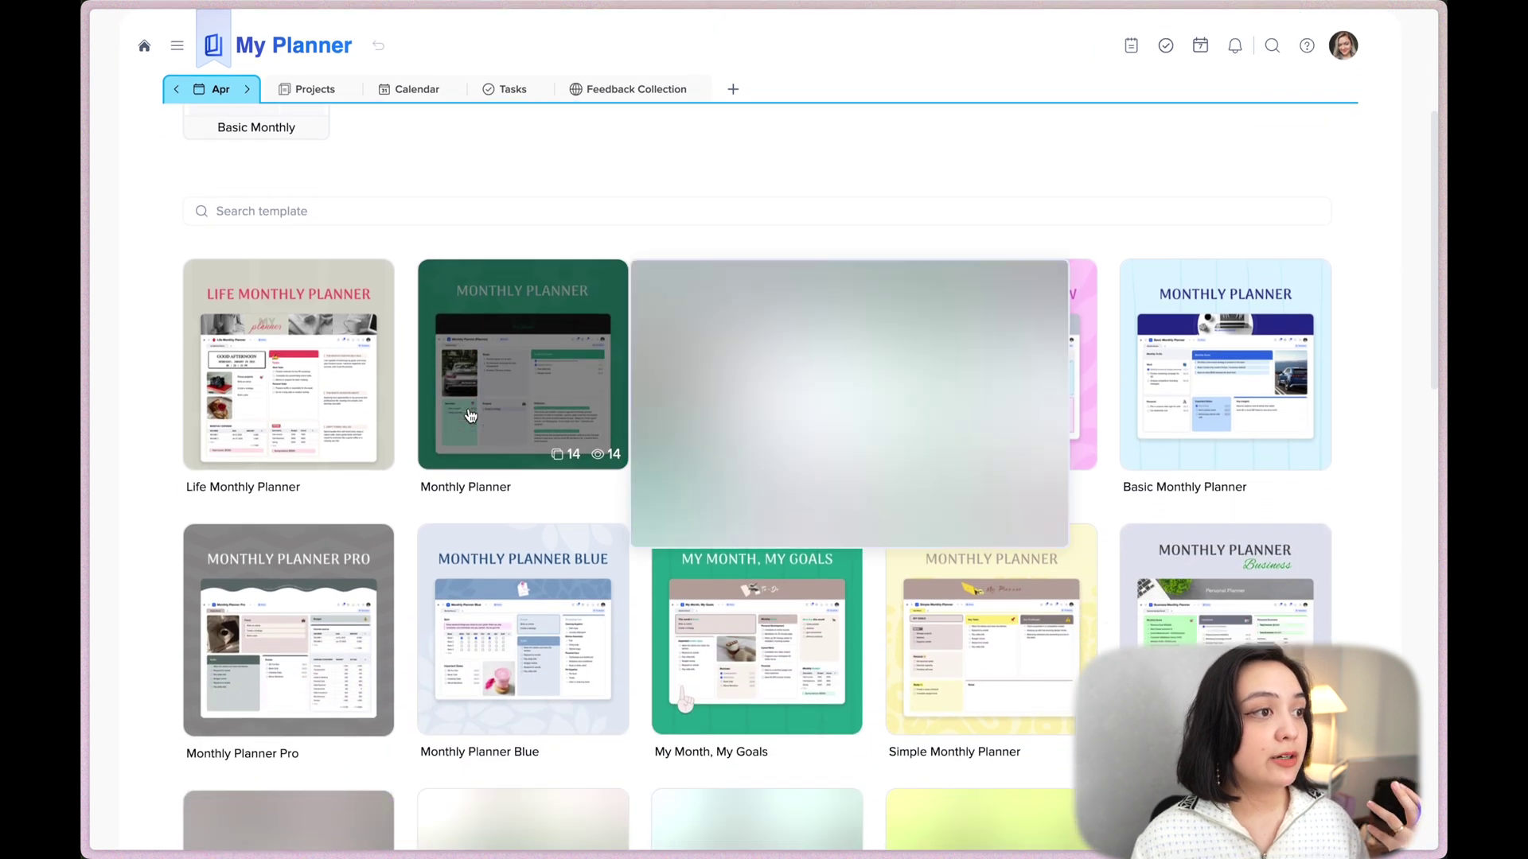
{"action": "mouse_move", "coordinate": [914, 374]}
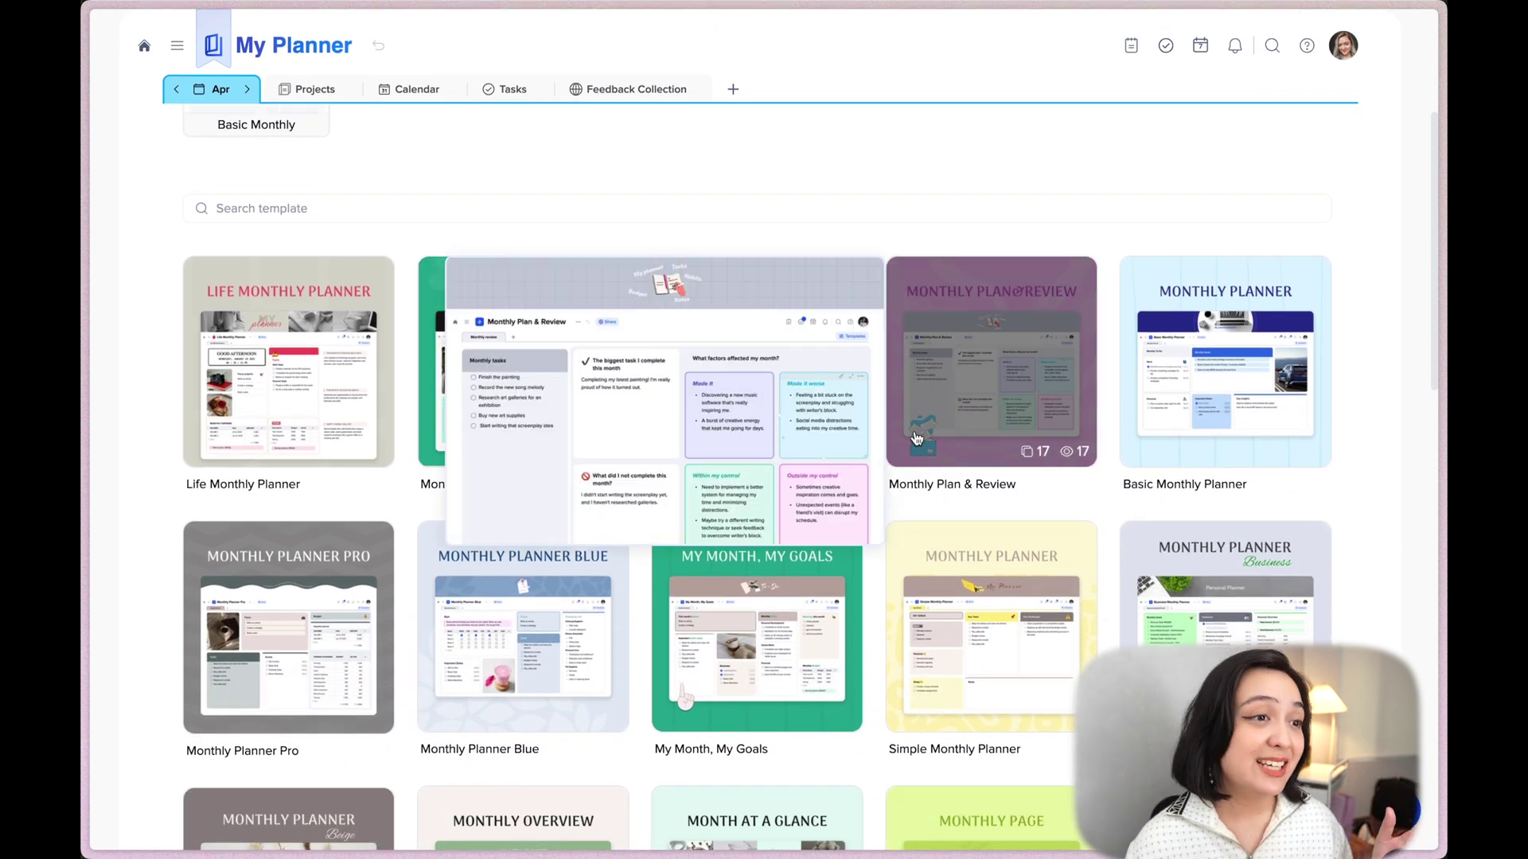
{"action": "scroll", "coordinate": [917, 438], "scroll_direction": "down", "scroll_amount": 3}
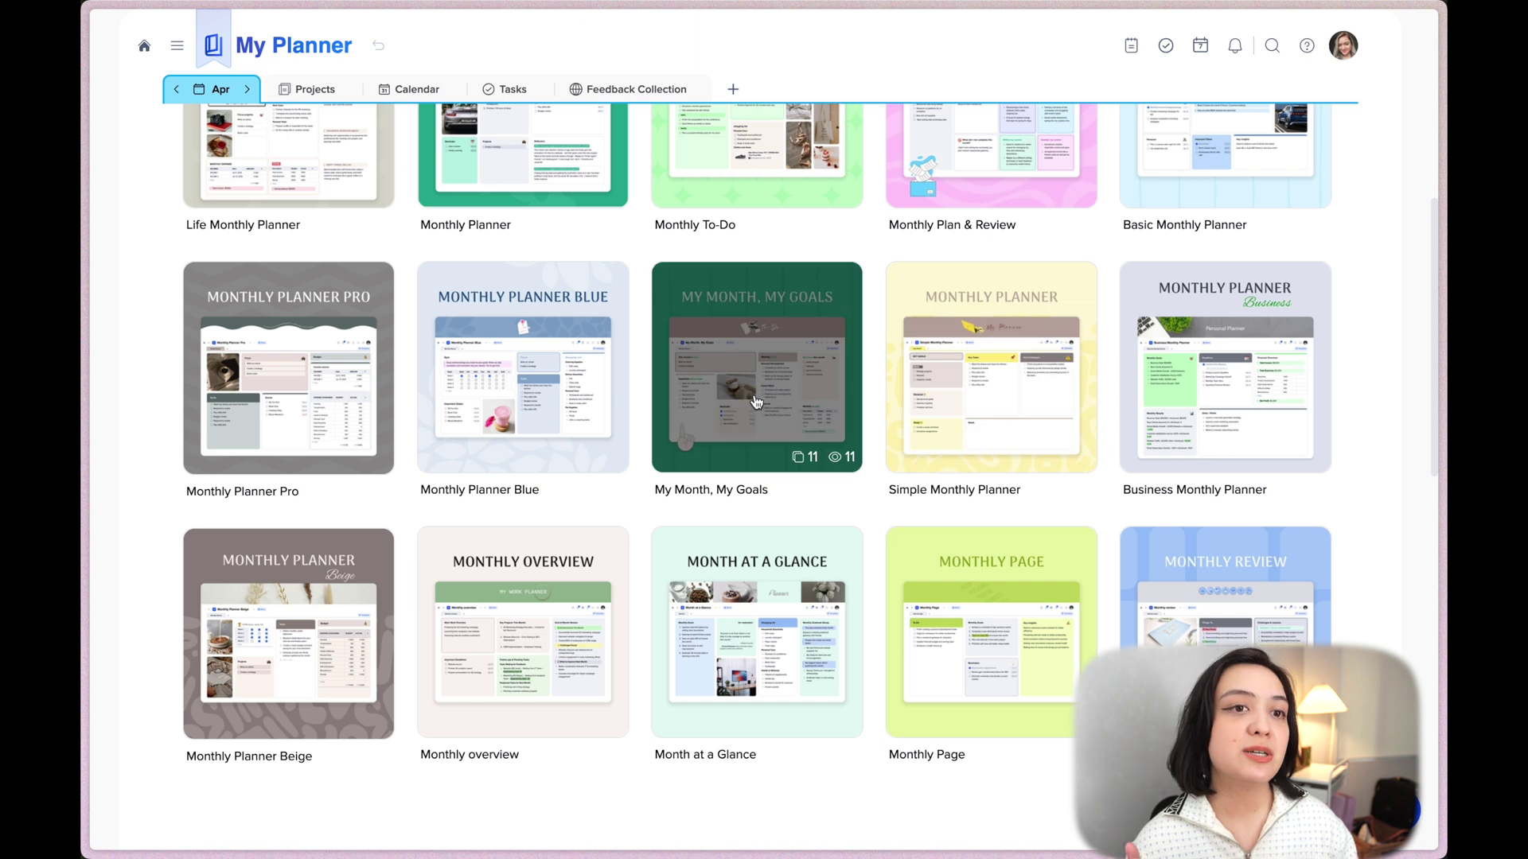
{"action": "mouse_move", "coordinate": [756, 401]}
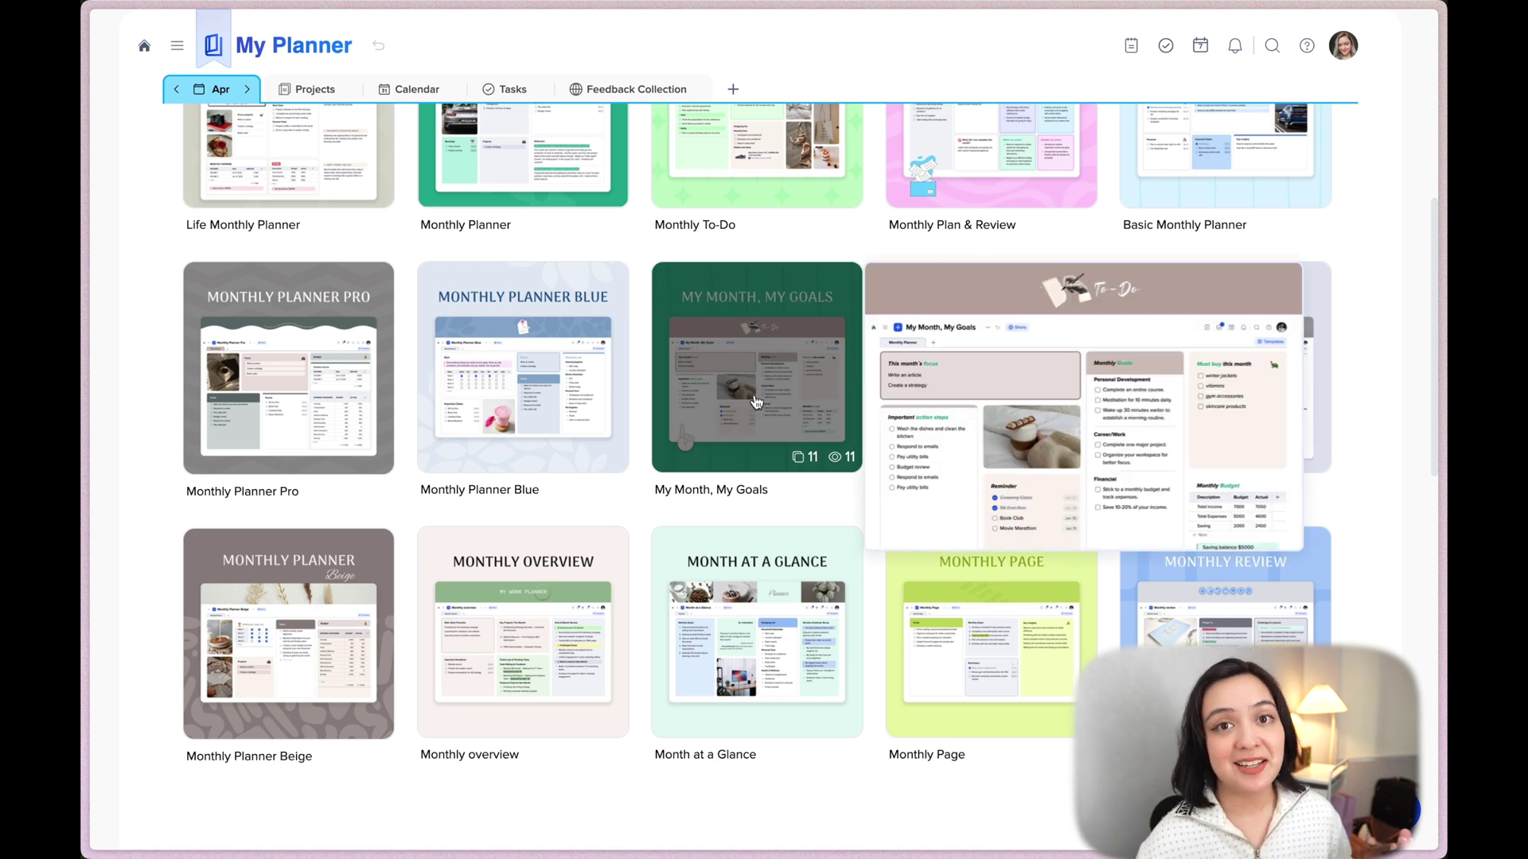
{"action": "mouse_move", "coordinate": [541, 370]}
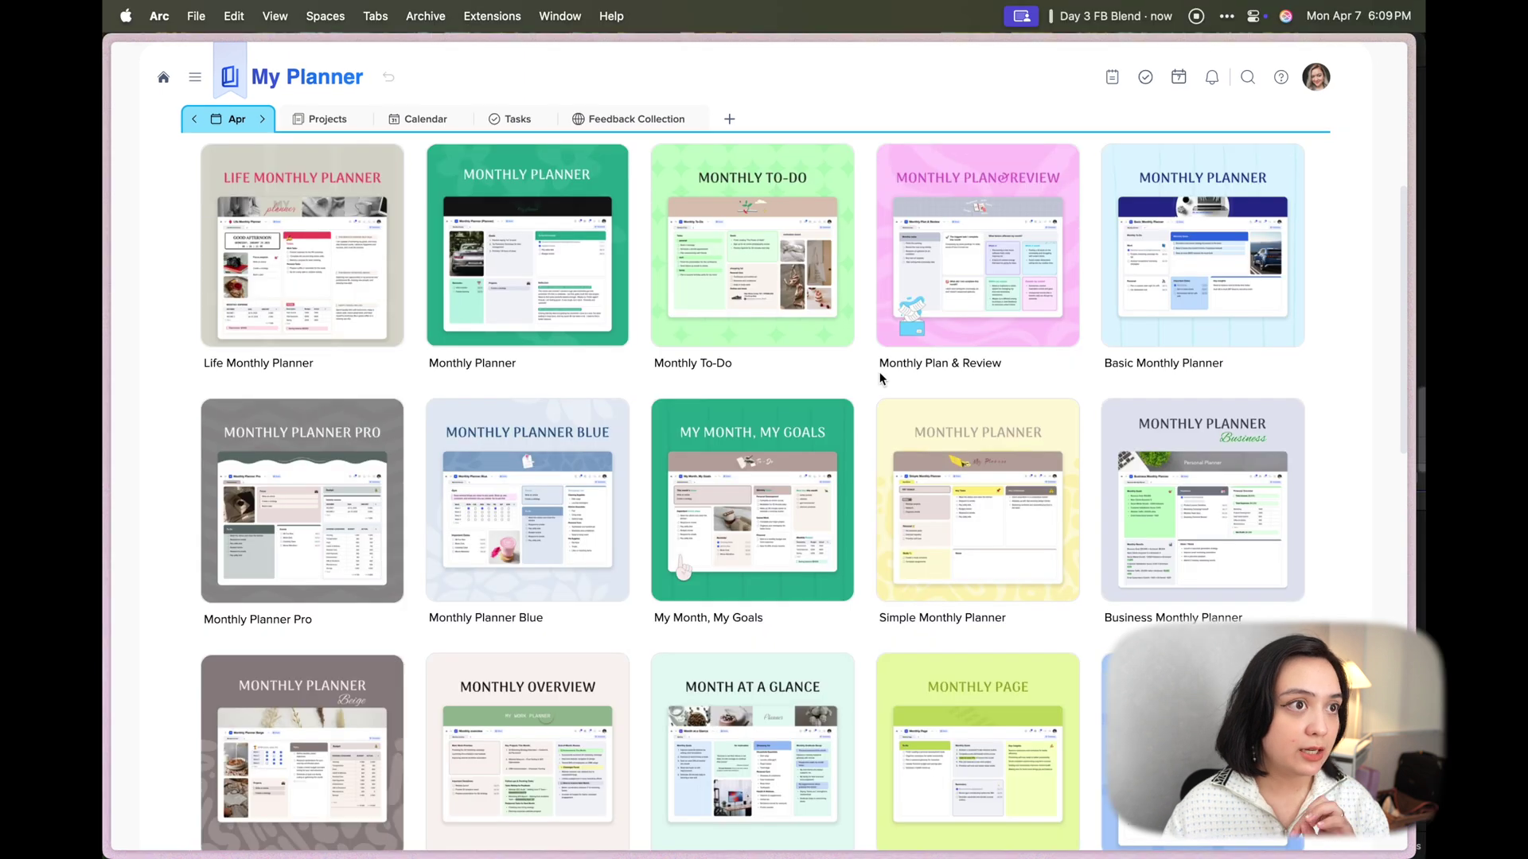
Step: Apply the Monthly Plan & Review template to the April page
{"action": "left_click", "coordinate": [1021, 267]}
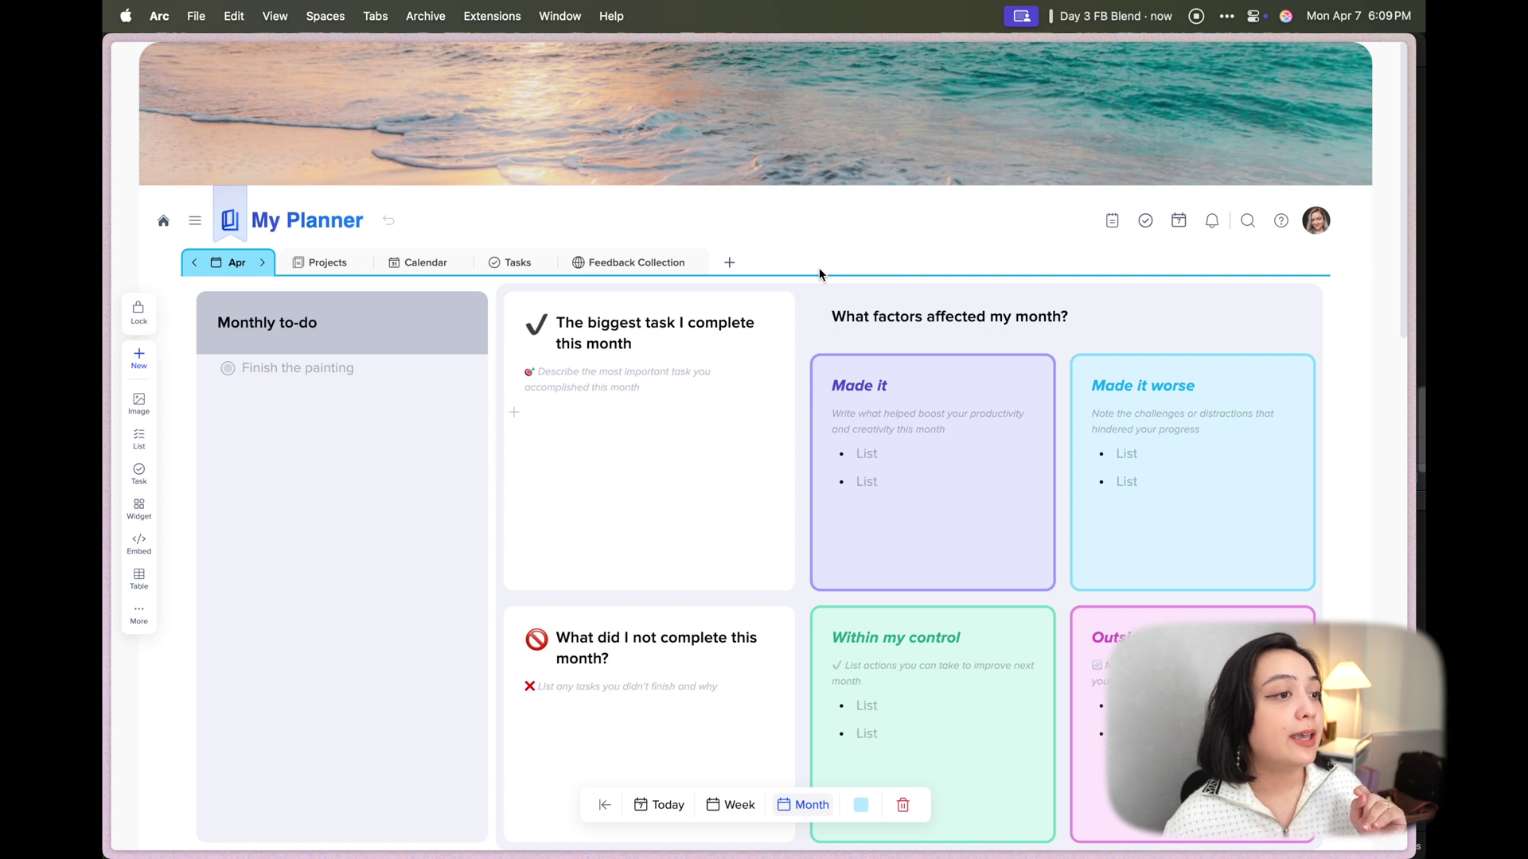
{"action": "scroll", "coordinate": [682, 545], "scroll_direction": "down", "scroll_amount": 3}
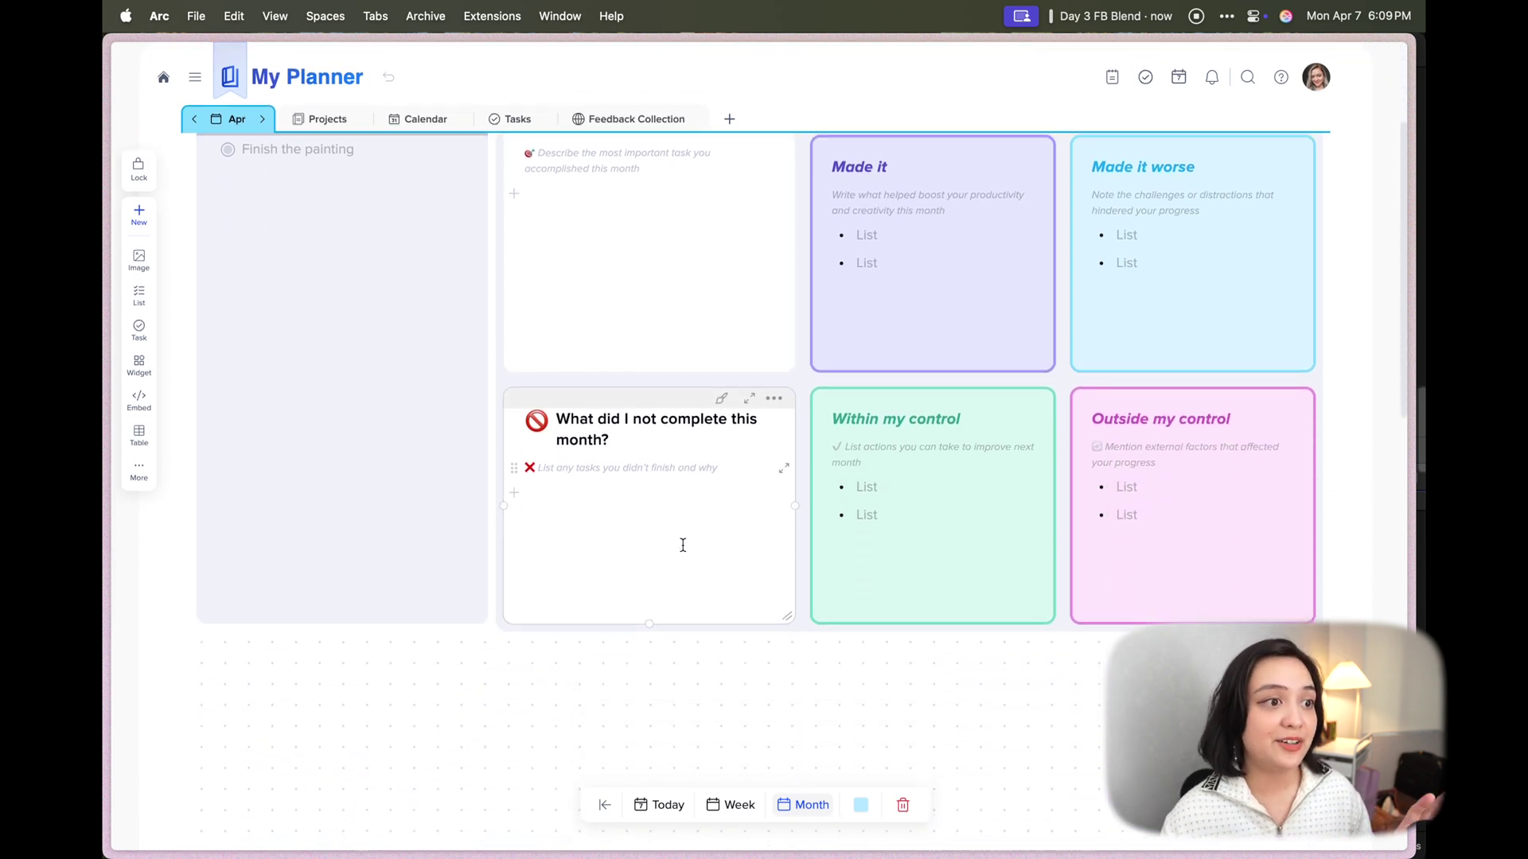
{"action": "scroll", "coordinate": [683, 545], "scroll_direction": "up", "scroll_amount": 2}
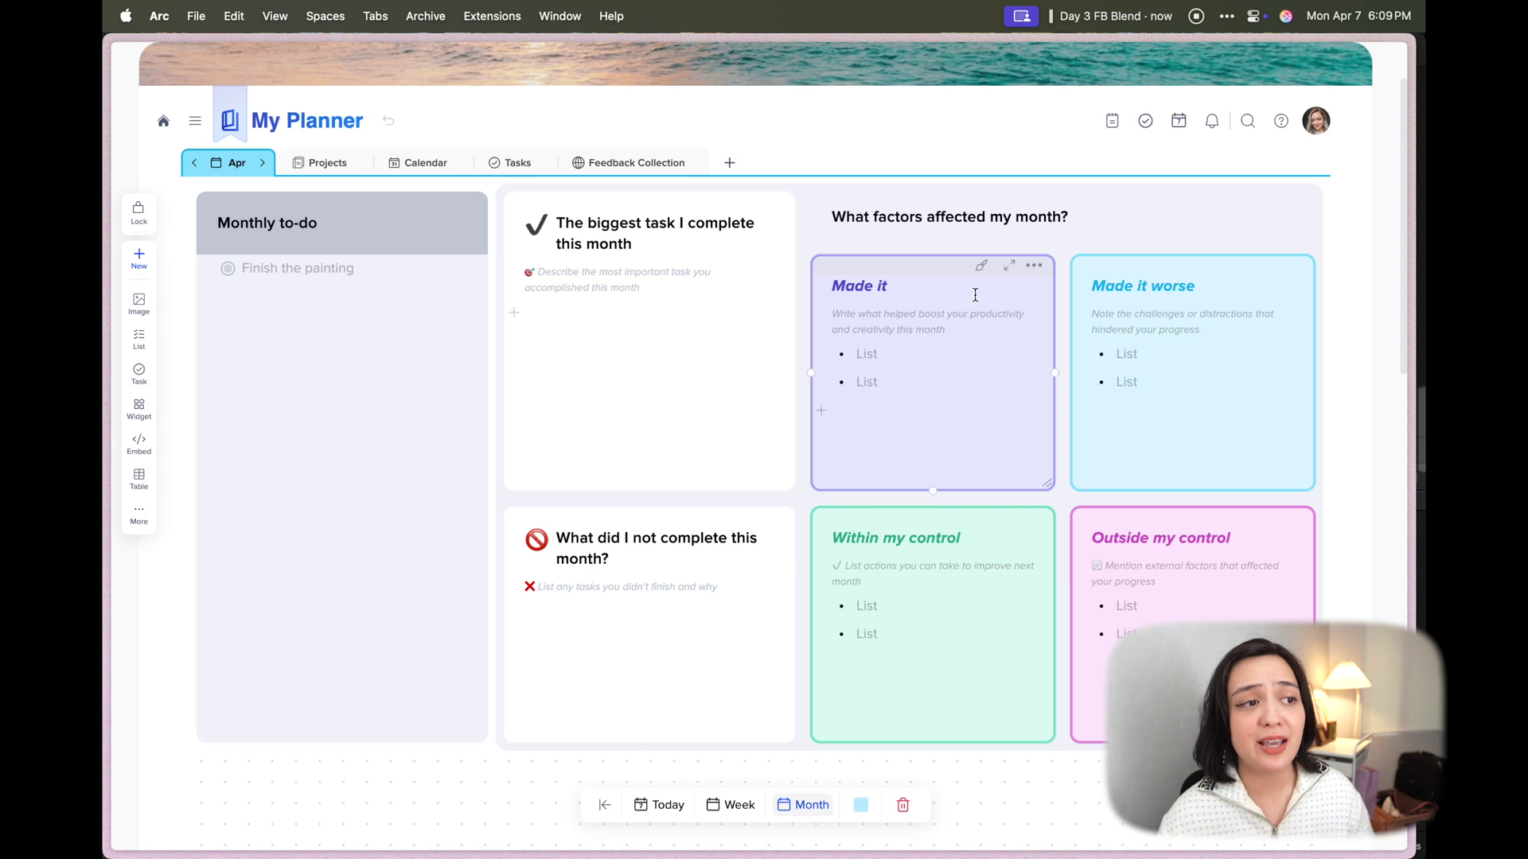
{"action": "scroll", "coordinate": [975, 296], "scroll_direction": "down", "scroll_amount": 5}
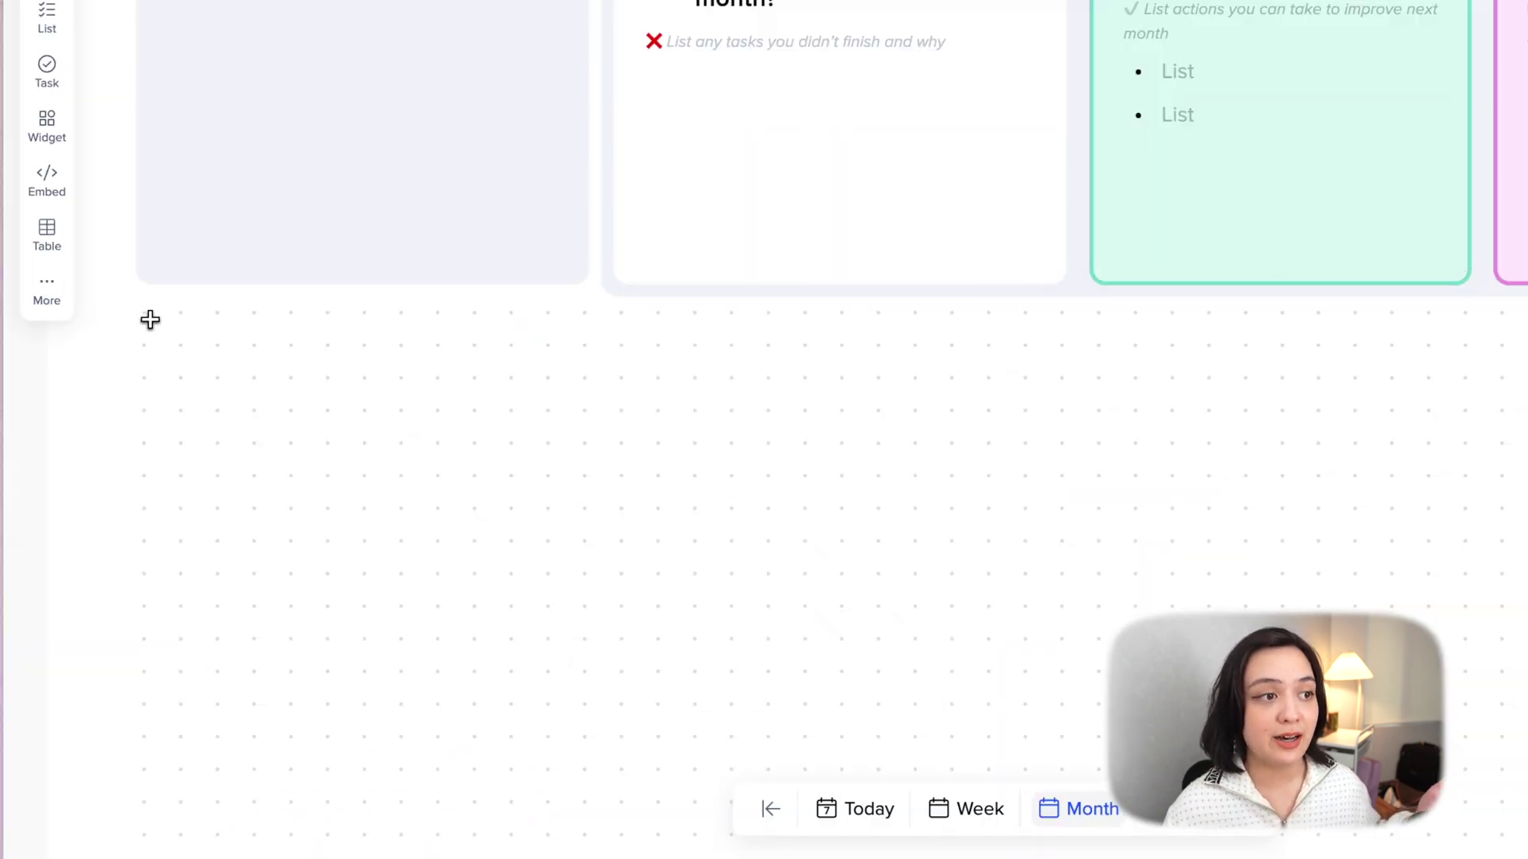
Step: Add a Next Month's Goals card below with a large title and light-blue fill
{"action": "left_click_drag", "start_coordinate": [199, 485], "coordinate": [474, 680]}
{"action": "left_click_drag", "start_coordinate": [567, 616], "coordinate": [567, 614]}
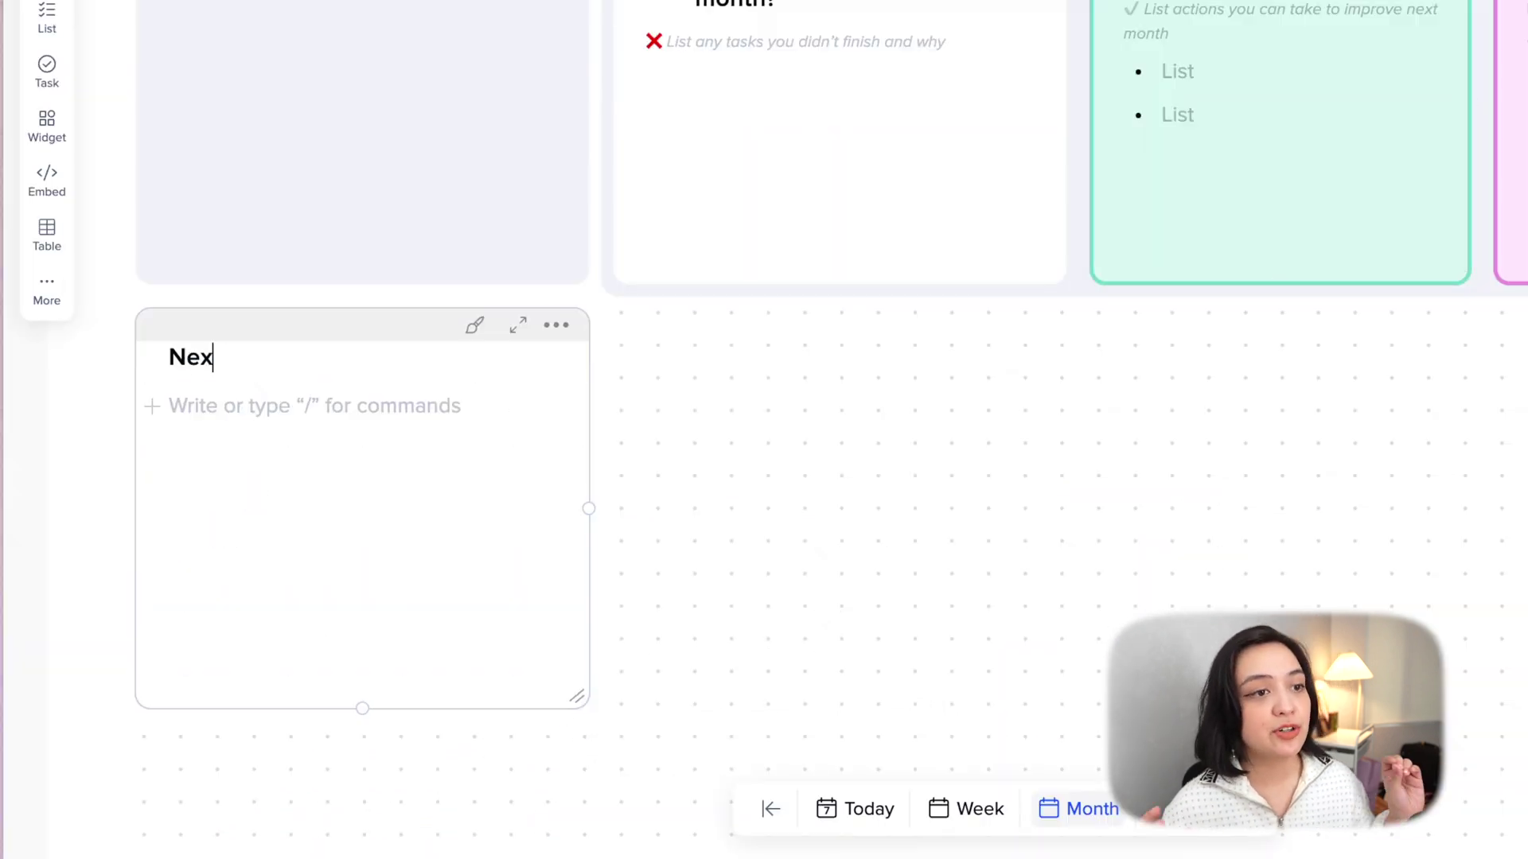
{"action": "left_click", "coordinate": [474, 326]}
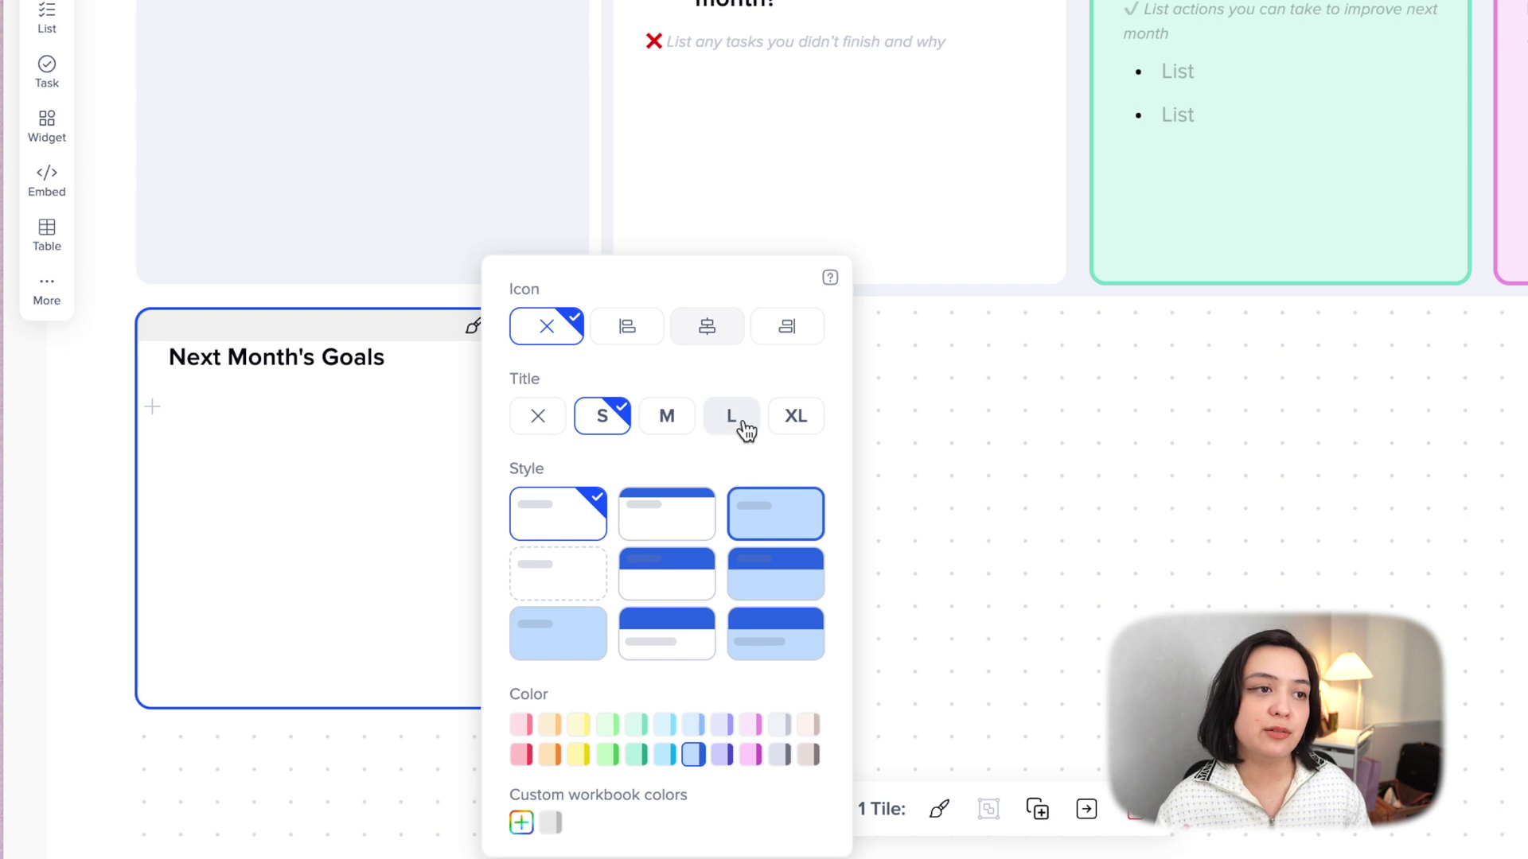
{"action": "left_click", "coordinate": [736, 417]}
{"action": "left_click", "coordinate": [607, 754]}
{"action": "left_click", "coordinate": [579, 754]}
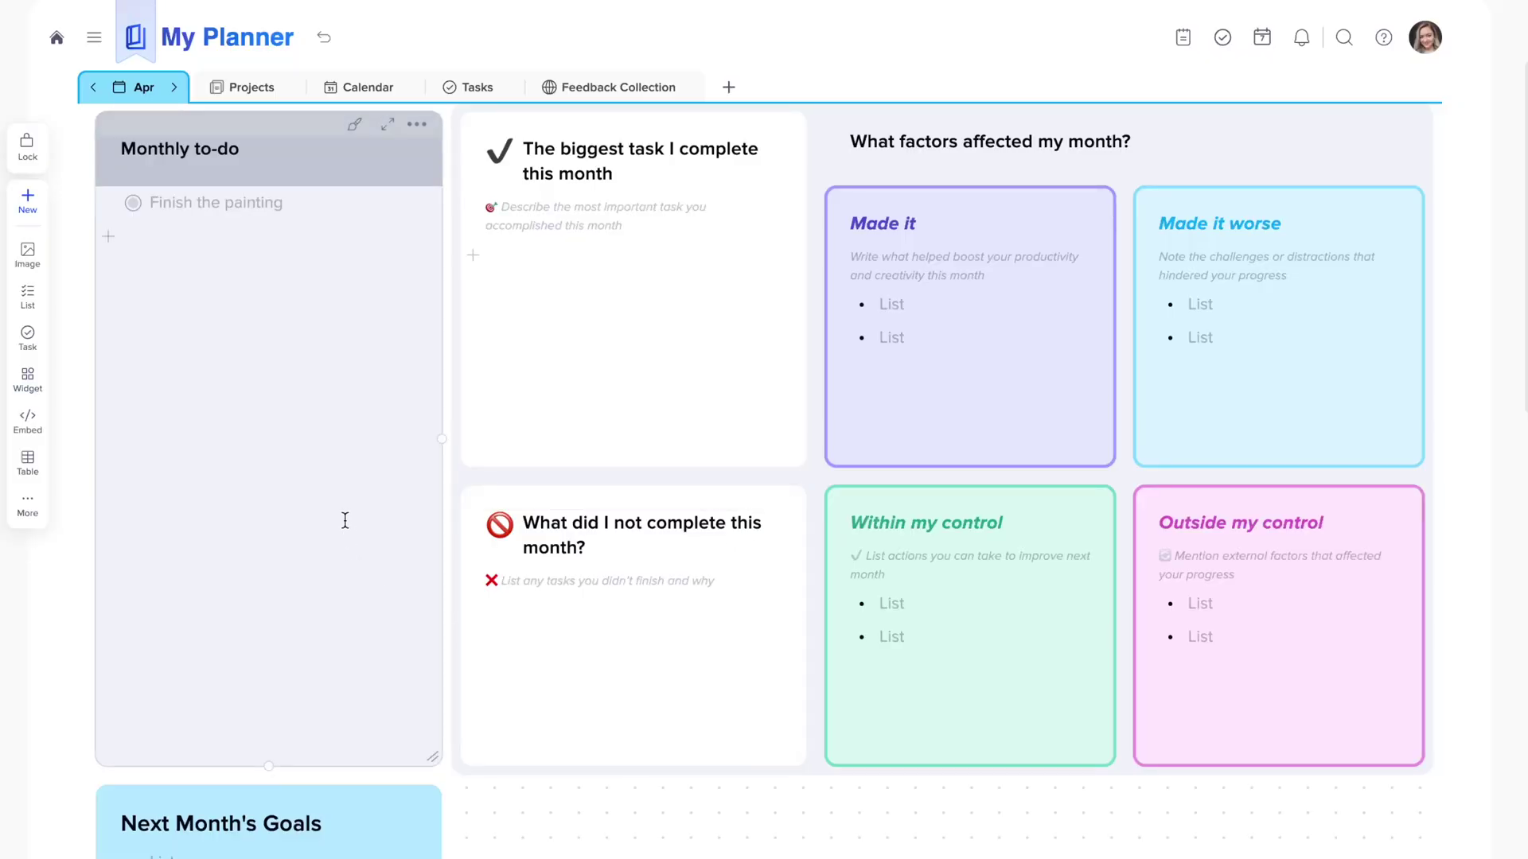
Step: Switch the monthly page from April to May, then back to April
{"action": "scroll", "coordinate": [345, 520], "scroll_direction": "up", "scroll_amount": 3}
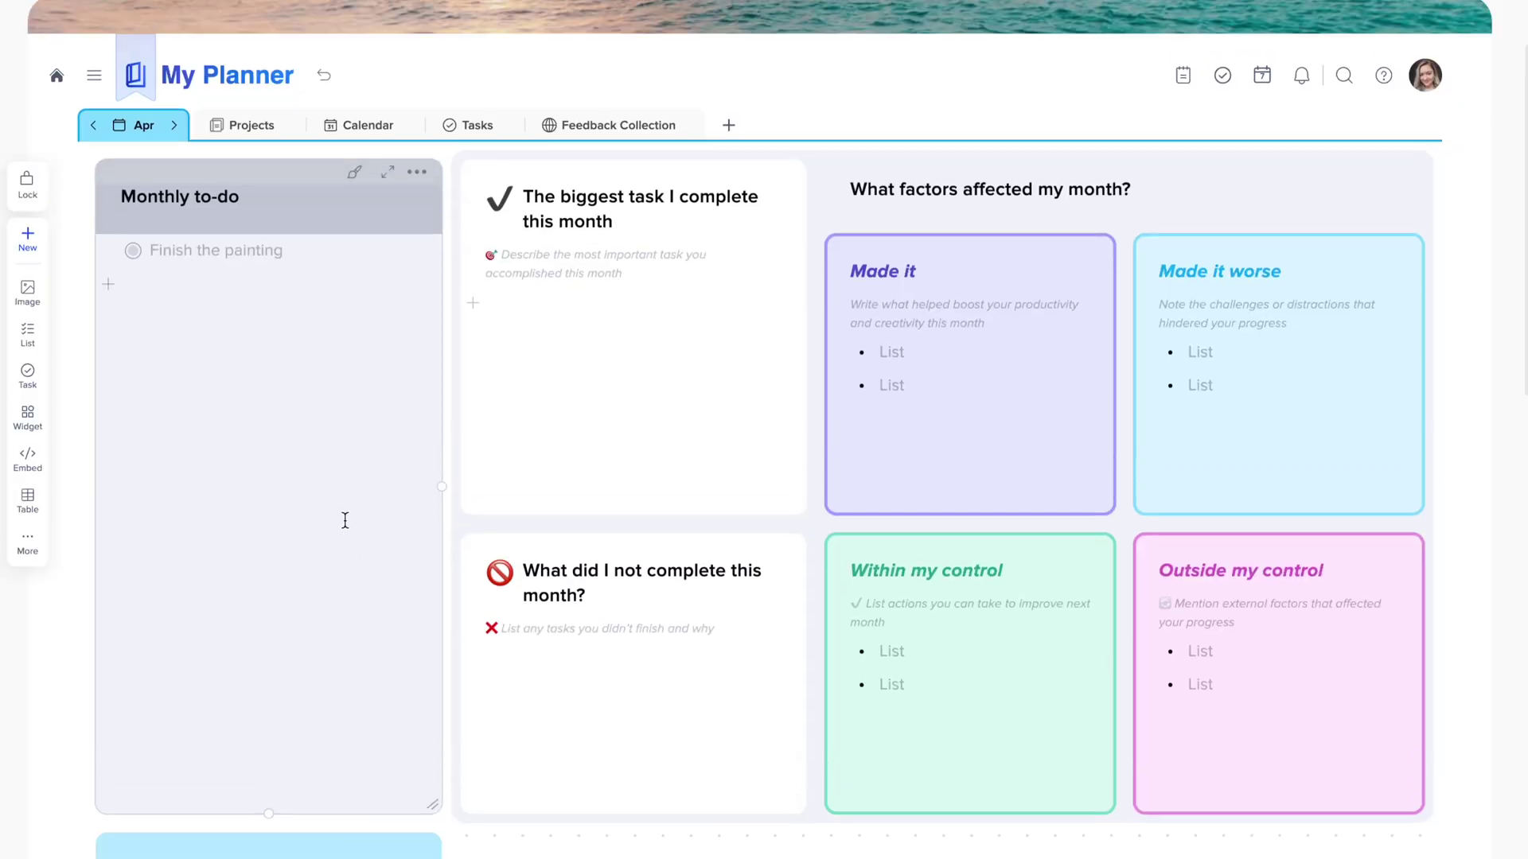
{"action": "scroll", "coordinate": [346, 521], "scroll_direction": "down", "scroll_amount": 3}
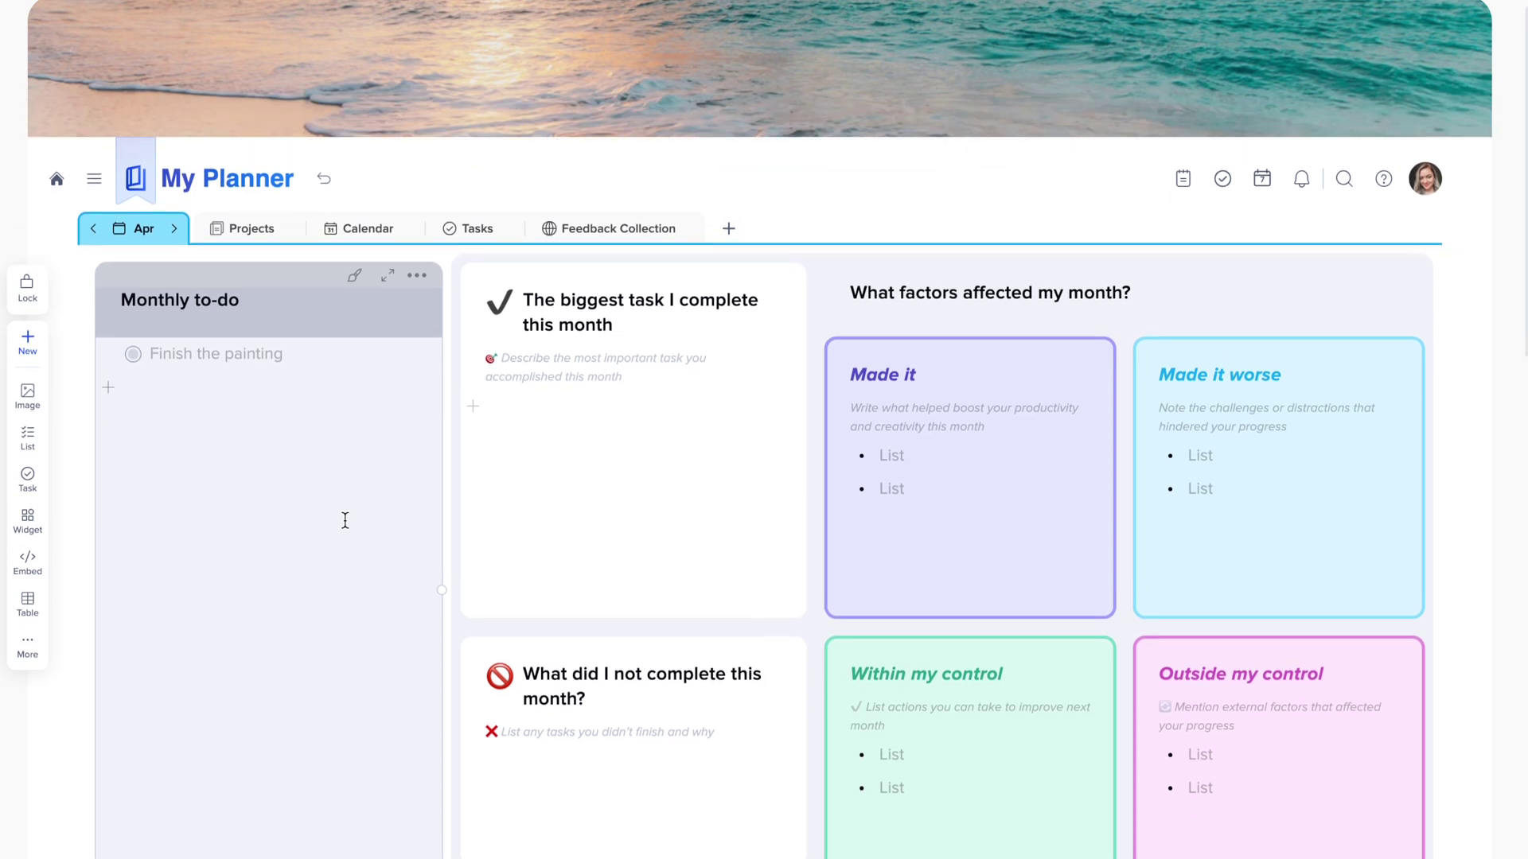
{"action": "scroll", "coordinate": [346, 520], "scroll_direction": "up", "scroll_amount": 3}
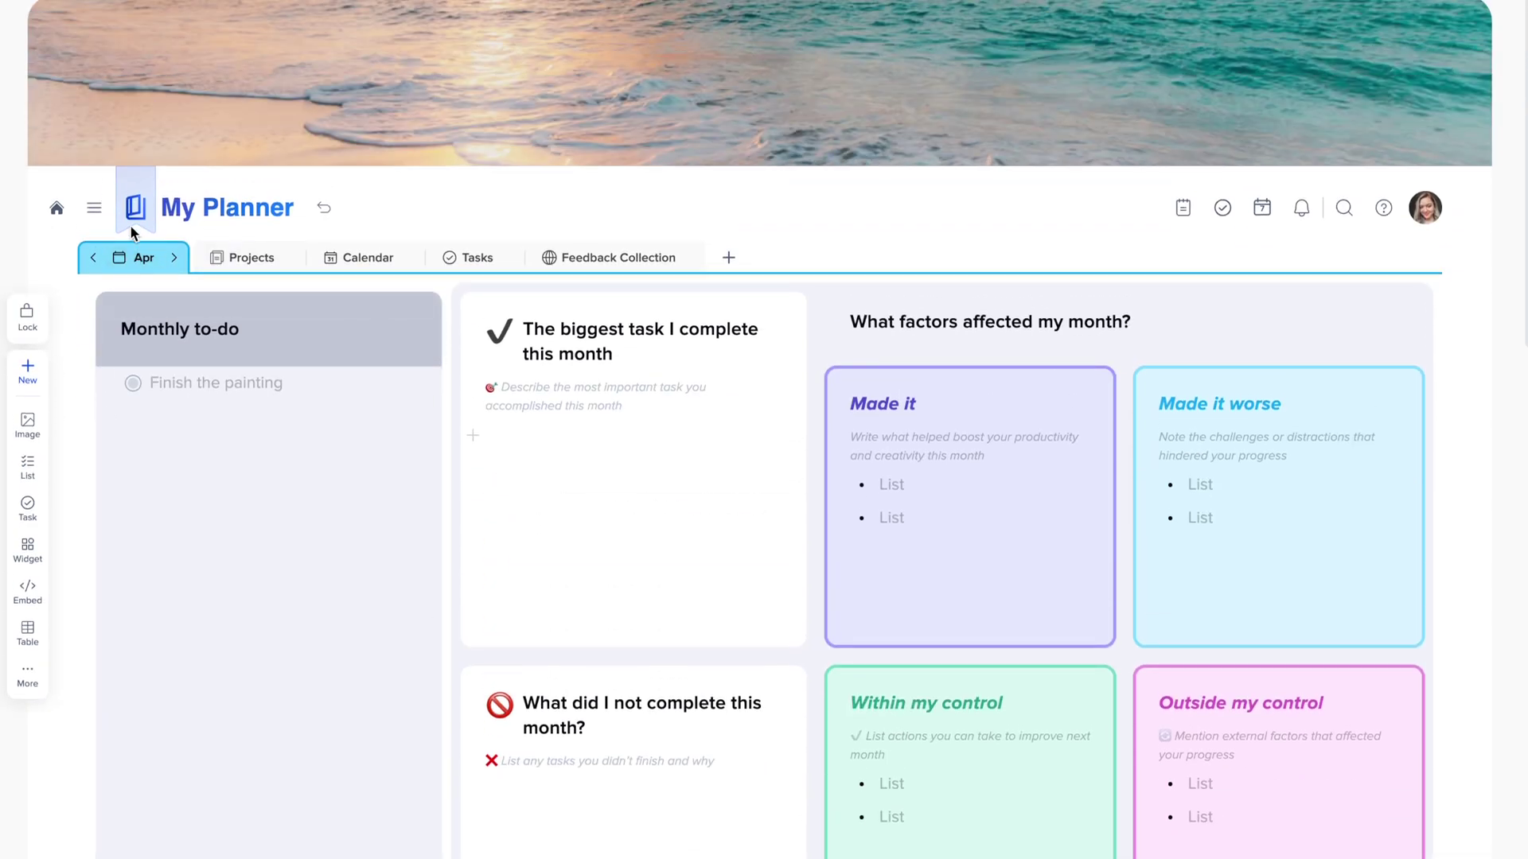
{"action": "left_click", "coordinate": [143, 259]}
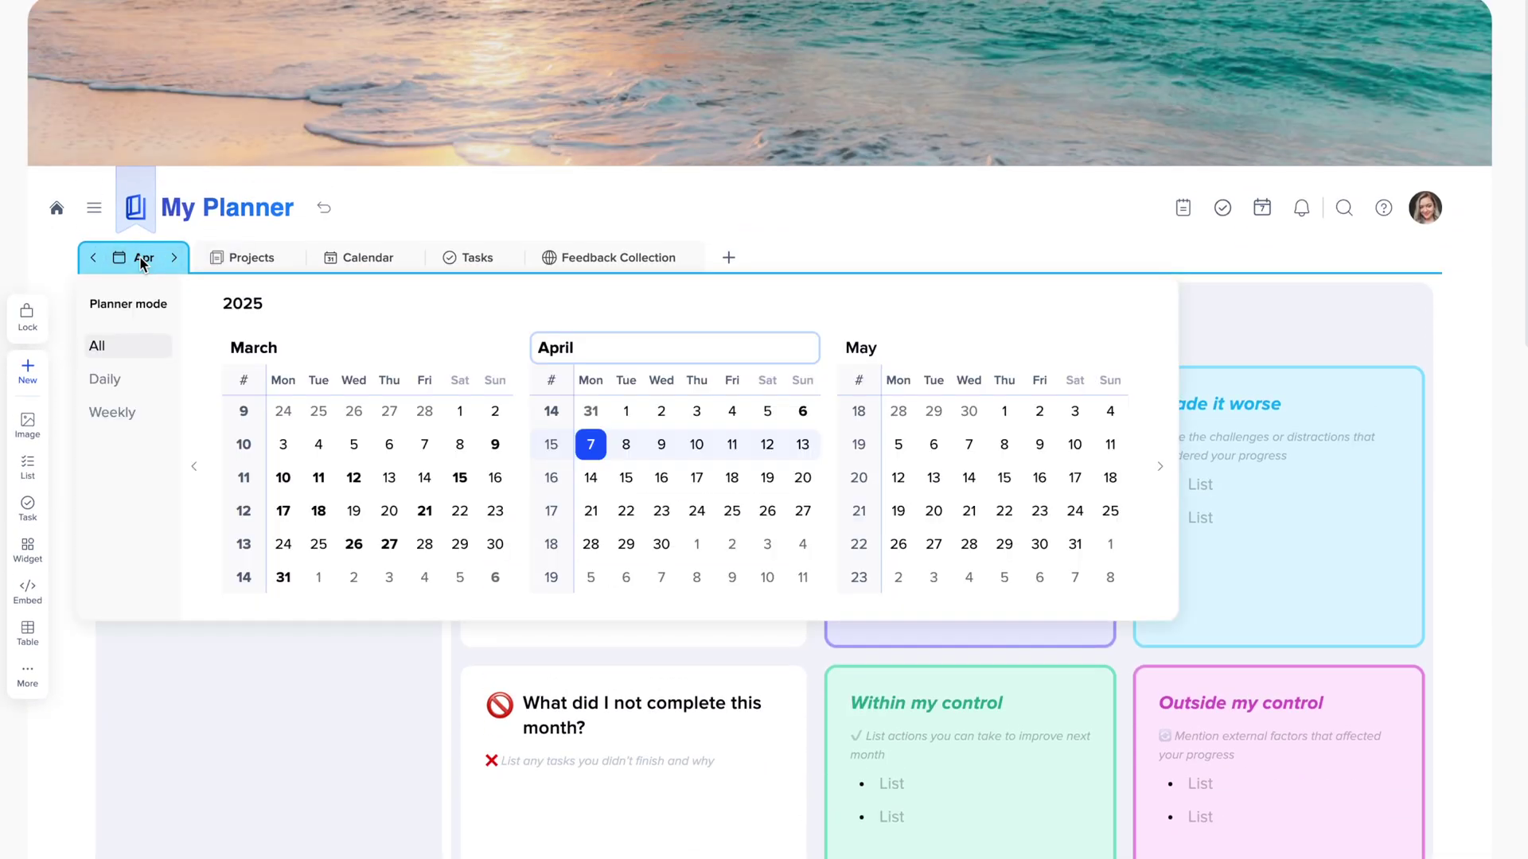
{"action": "left_click", "coordinate": [898, 358]}
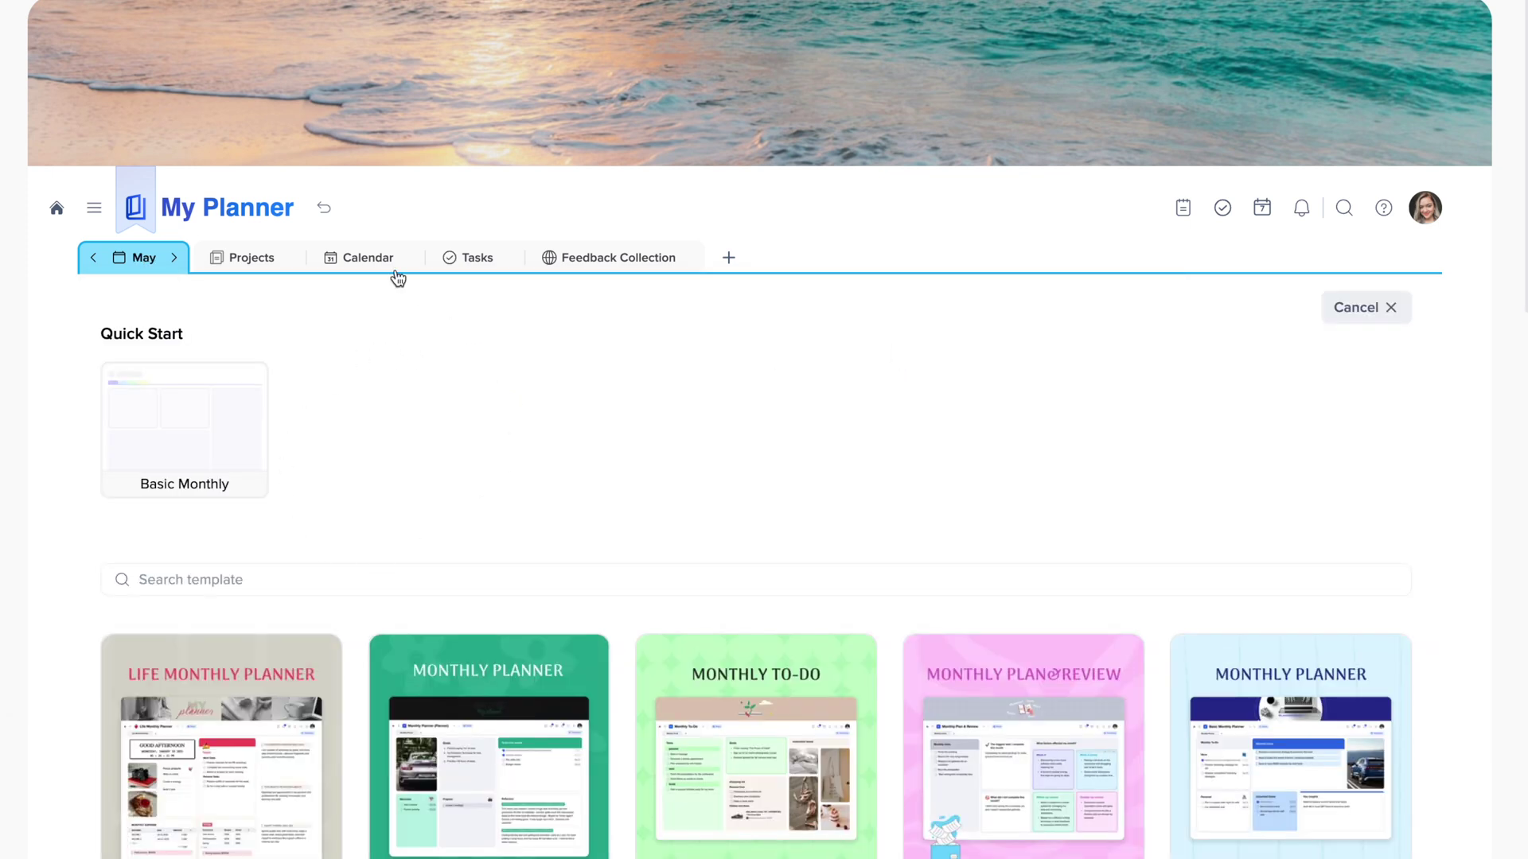
{"action": "left_click", "coordinate": [135, 265]}
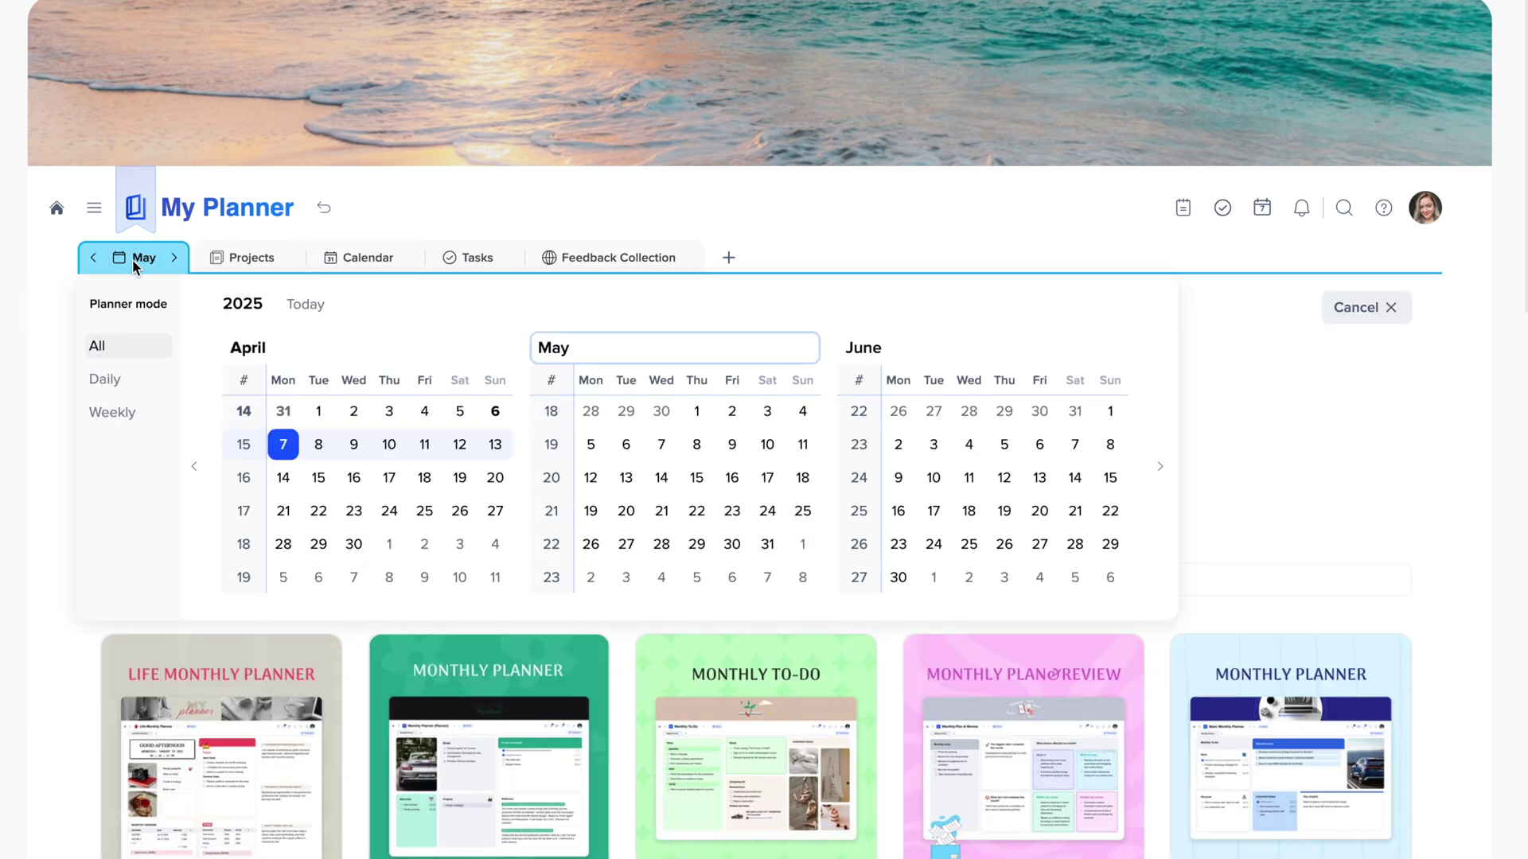
{"action": "left_click", "coordinate": [131, 260]}
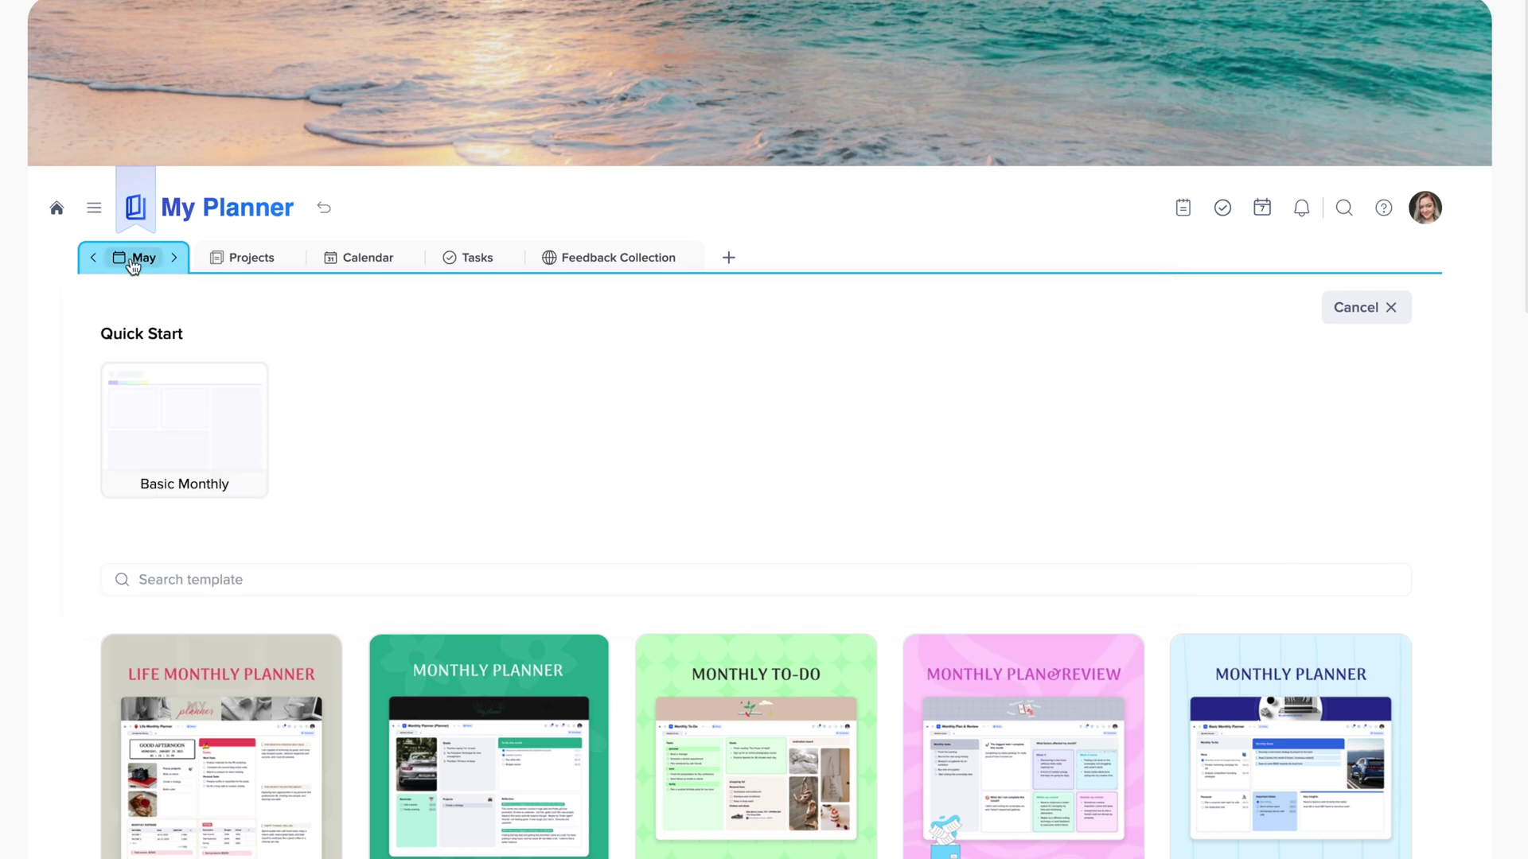
{"action": "left_click", "coordinate": [133, 262]}
{"action": "left_click", "coordinate": [260, 360]}
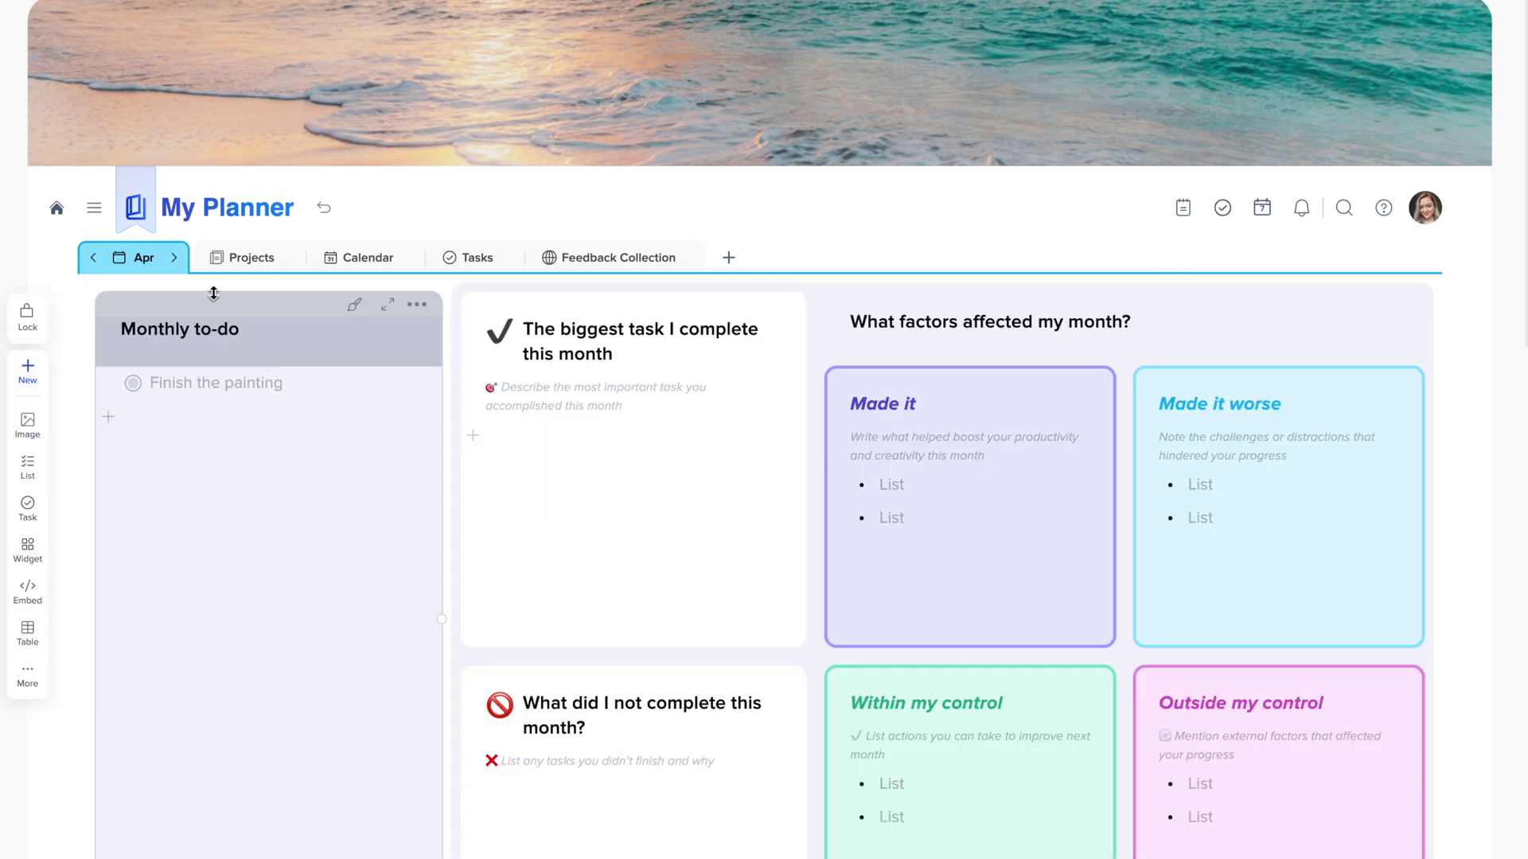
Step: Move the monthly page forward to May and then to June
{"action": "left_click", "coordinate": [137, 254]}
{"action": "left_click", "coordinate": [874, 350]}
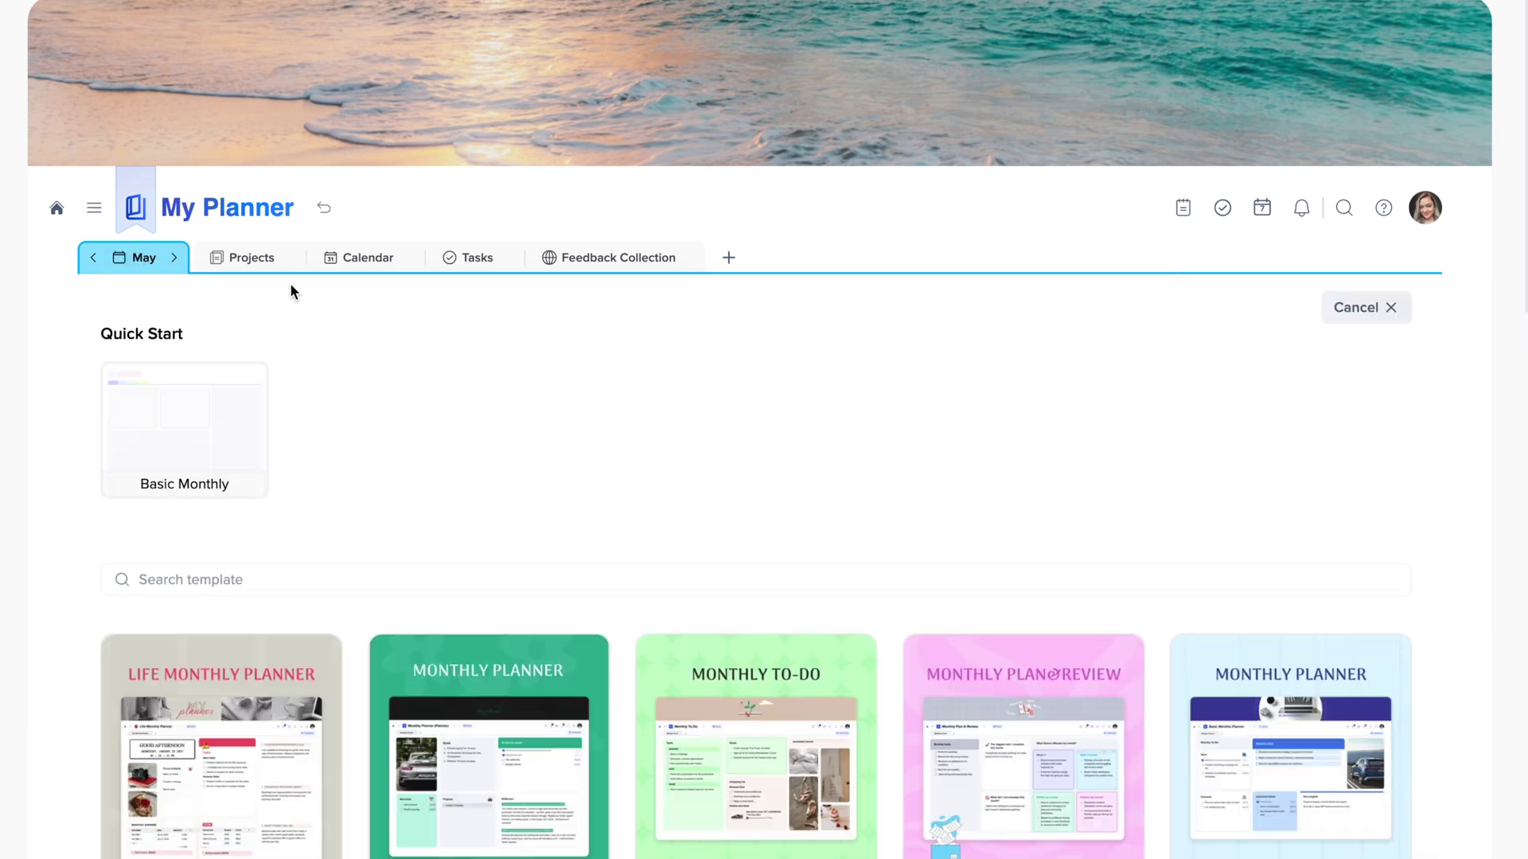
{"action": "left_click", "coordinate": [156, 260]}
{"action": "left_click", "coordinate": [957, 358]}
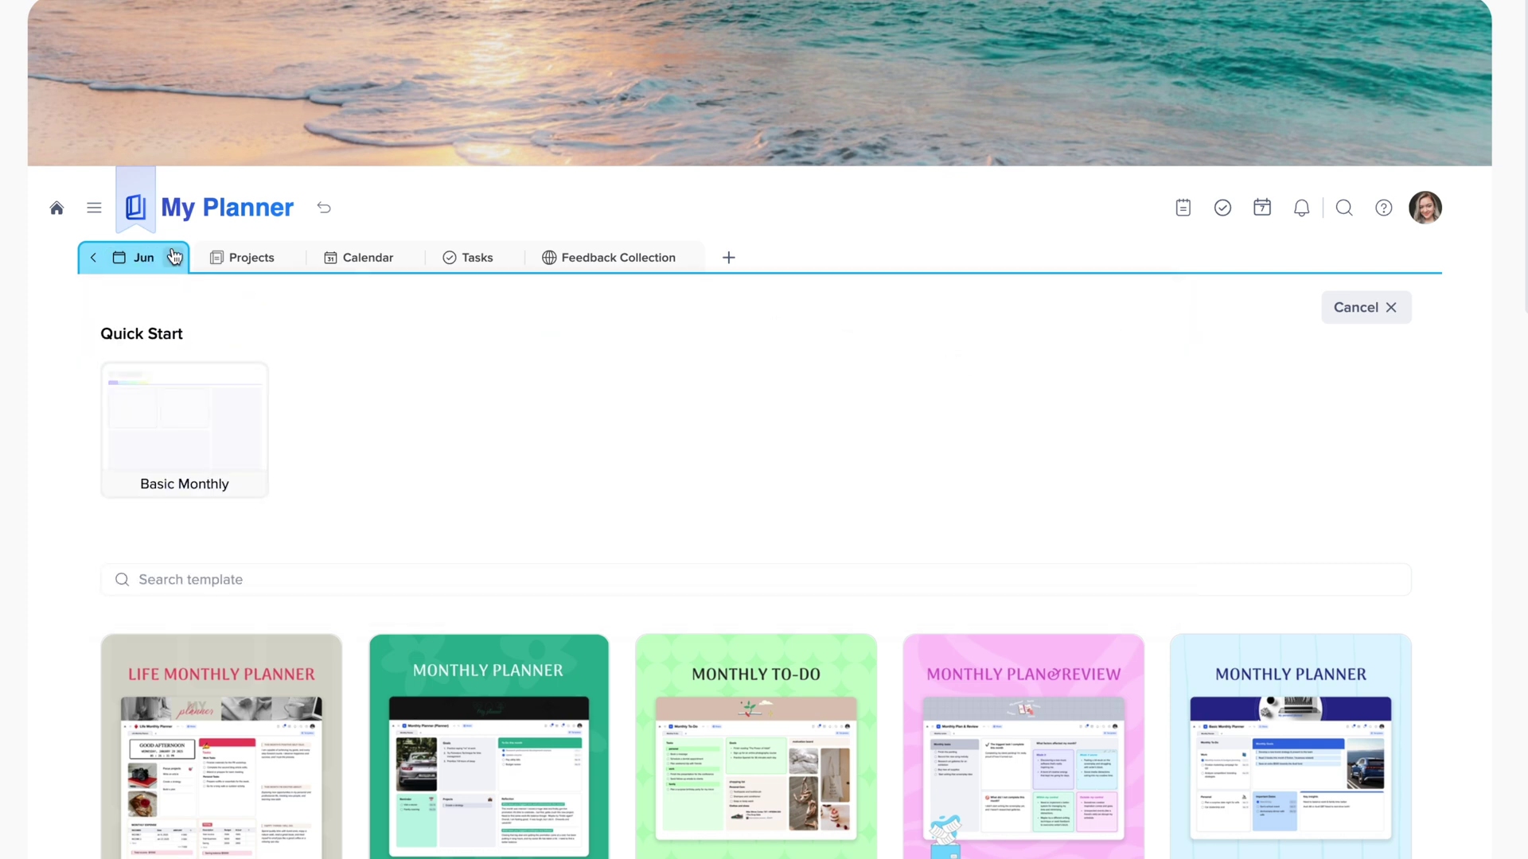
{"action": "scroll", "coordinate": [210, 465], "scroll_direction": "down", "scroll_amount": 10}
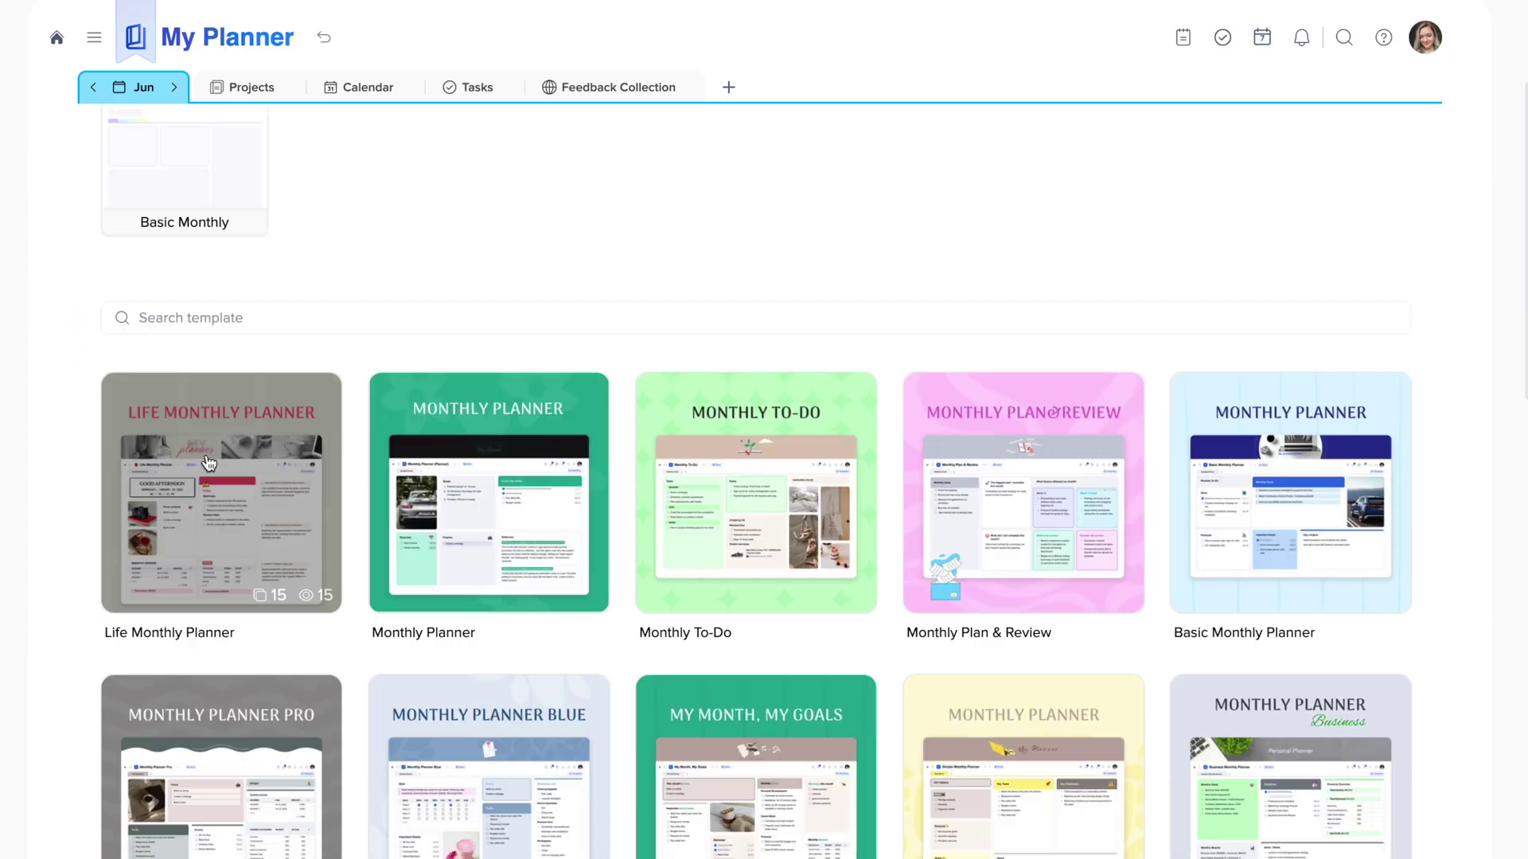
{"action": "scroll", "coordinate": [209, 463], "scroll_direction": "up", "scroll_amount": 5}
{"action": "scroll", "coordinate": [208, 463], "scroll_direction": "up", "scroll_amount": 5}
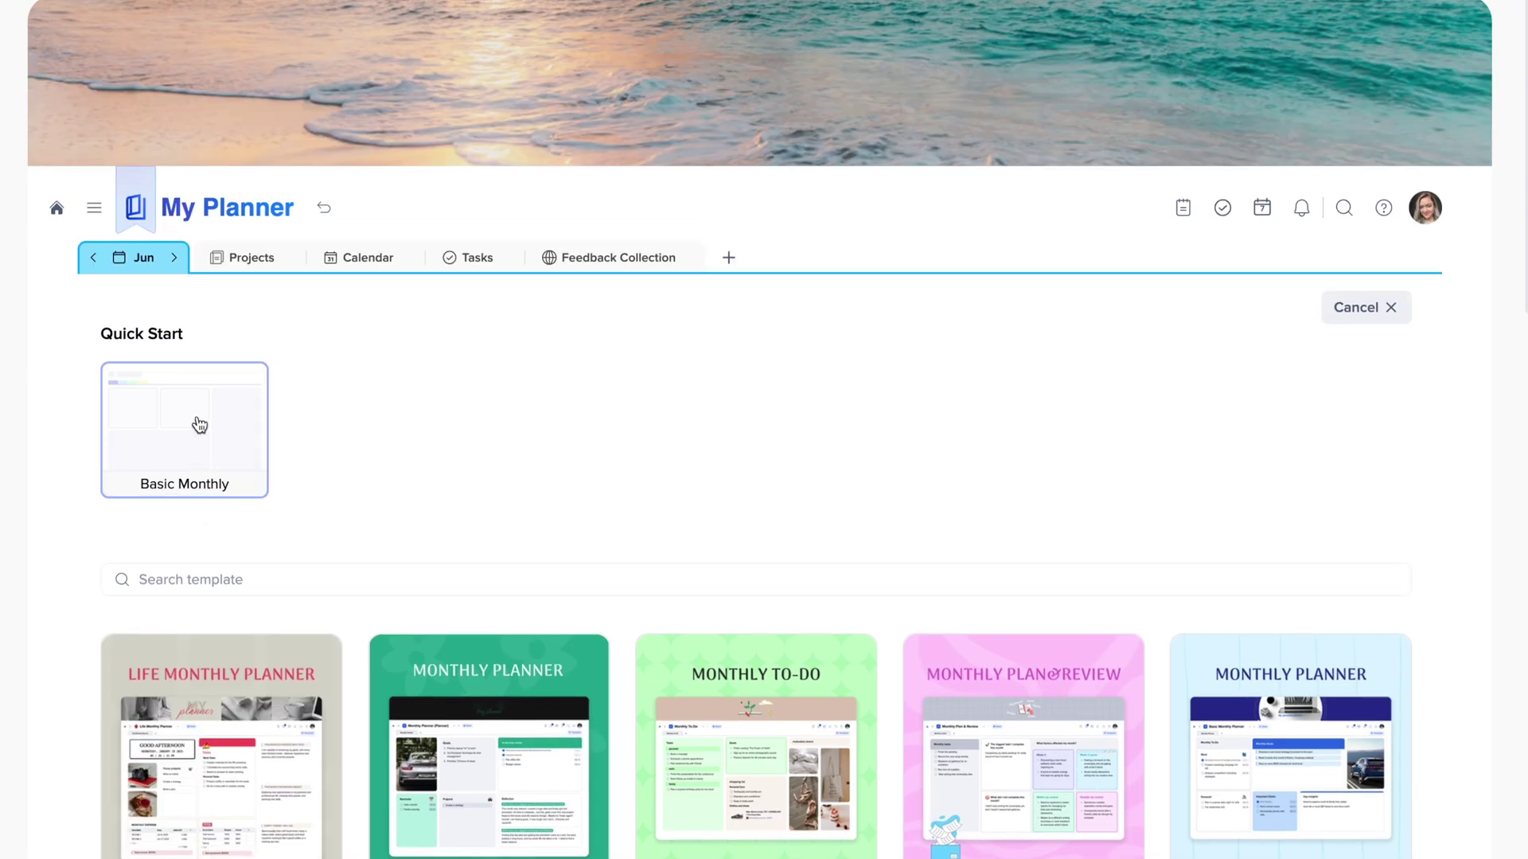
Step: Return to the May page and scroll through its monthly layout cards
{"action": "left_click", "coordinate": [150, 261]}
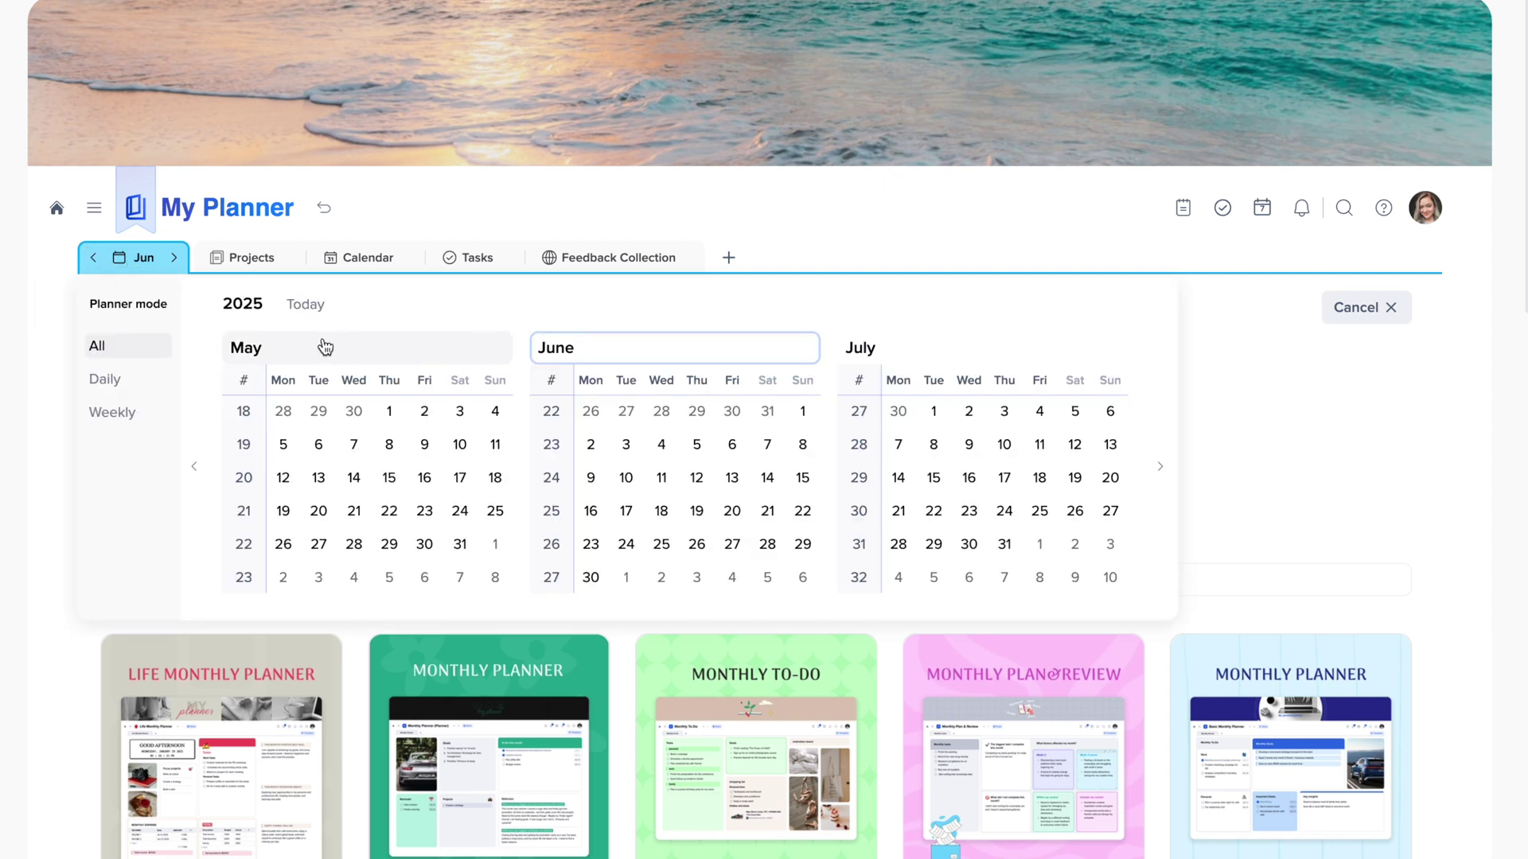
{"action": "left_click", "coordinate": [324, 347]}
{"action": "scroll", "coordinate": [322, 337], "scroll_direction": "down", "scroll_amount": 4}
{"action": "mouse_move", "coordinate": [287, 444]}
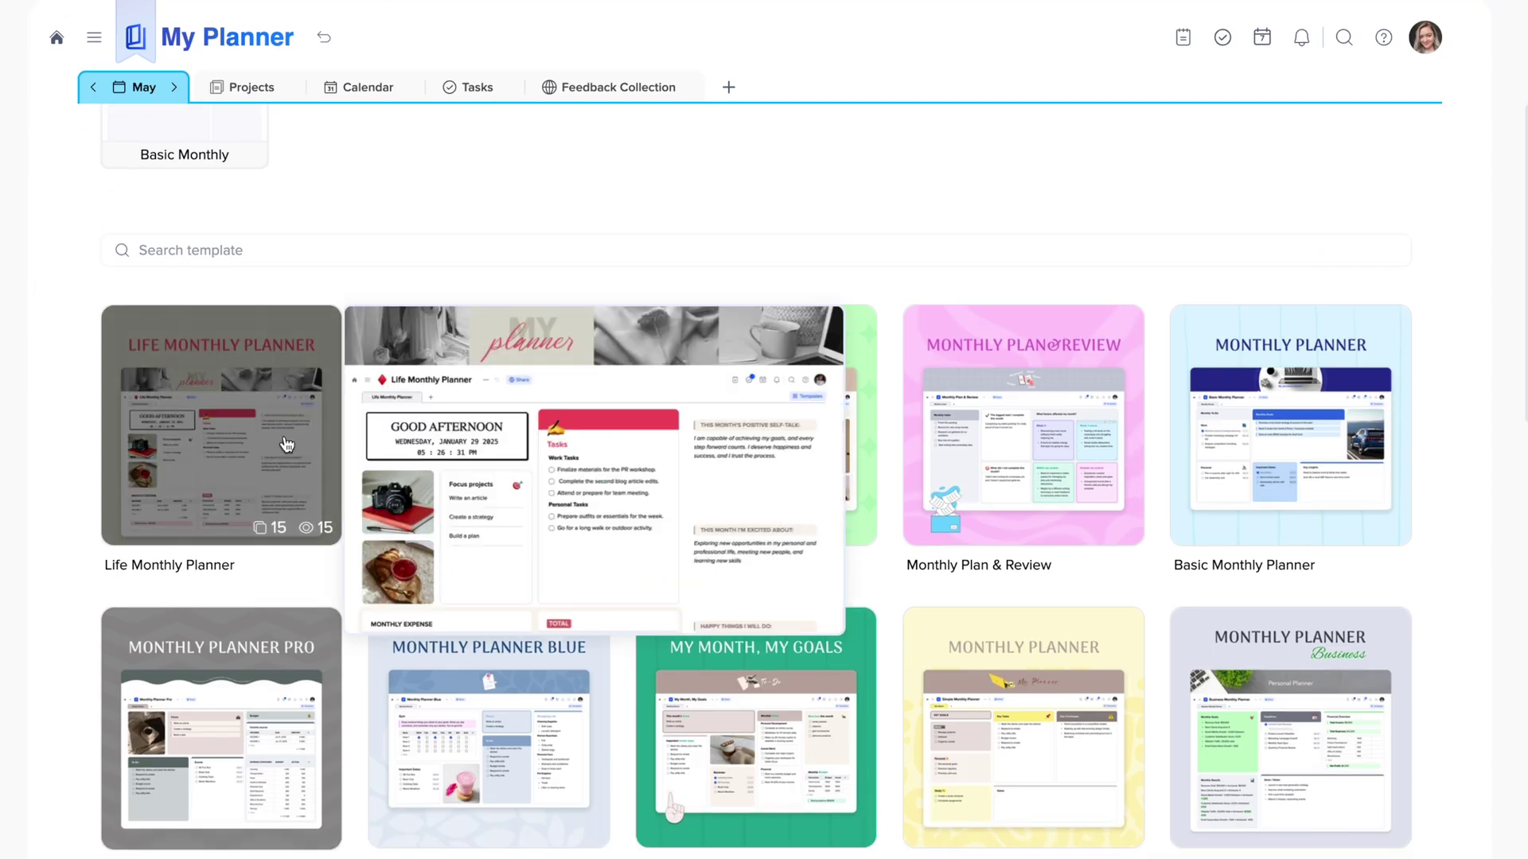
{"action": "mouse_move", "coordinate": [262, 770]}
{"action": "scroll", "coordinate": [243, 741], "scroll_direction": "down", "scroll_amount": 5}
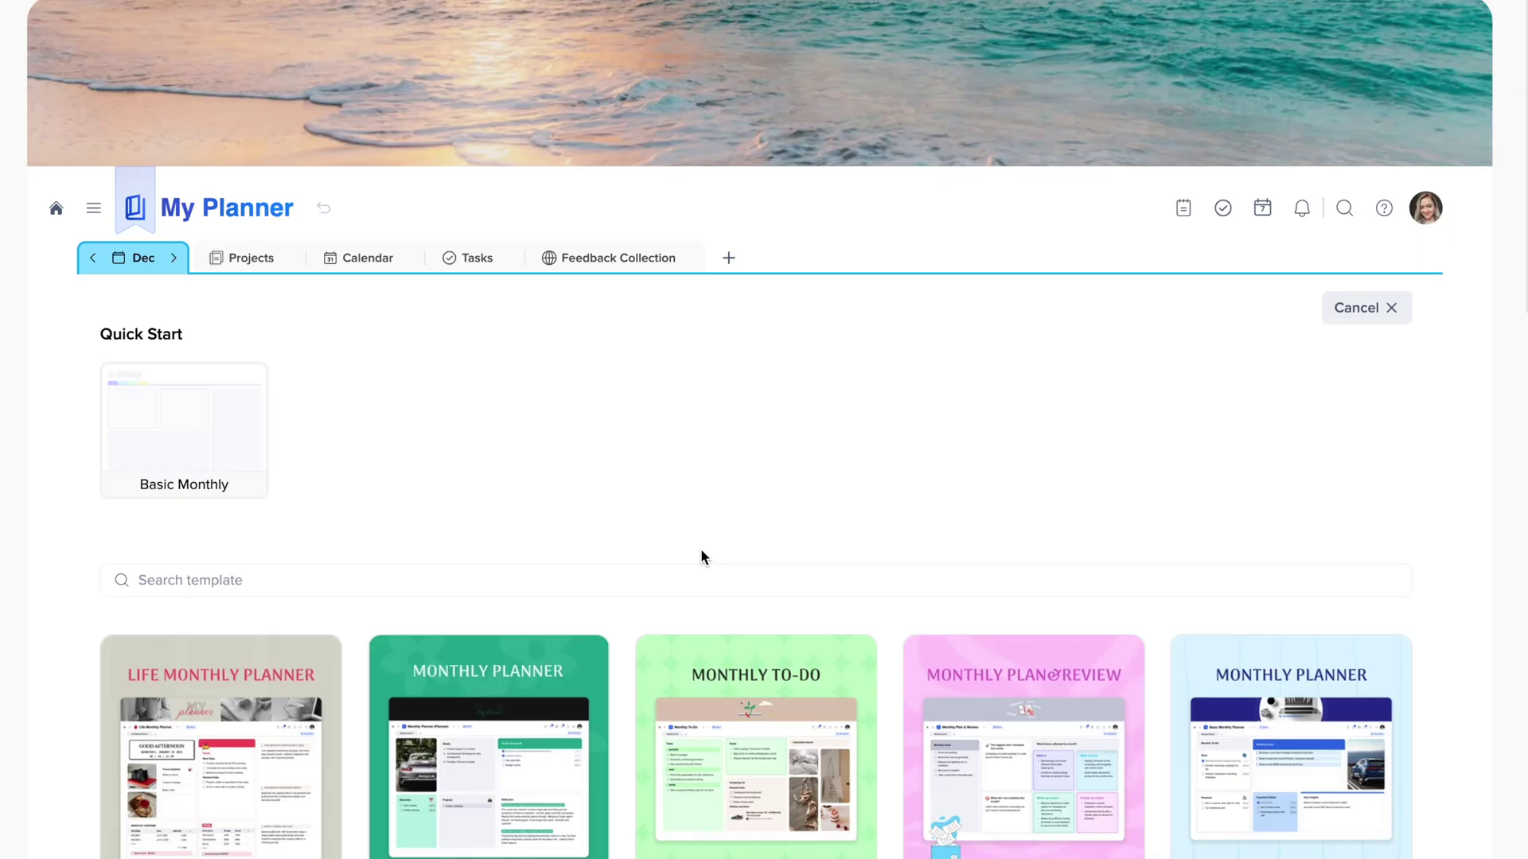
{"action": "scroll", "coordinate": [615, 508], "scroll_direction": "down", "scroll_amount": 9}
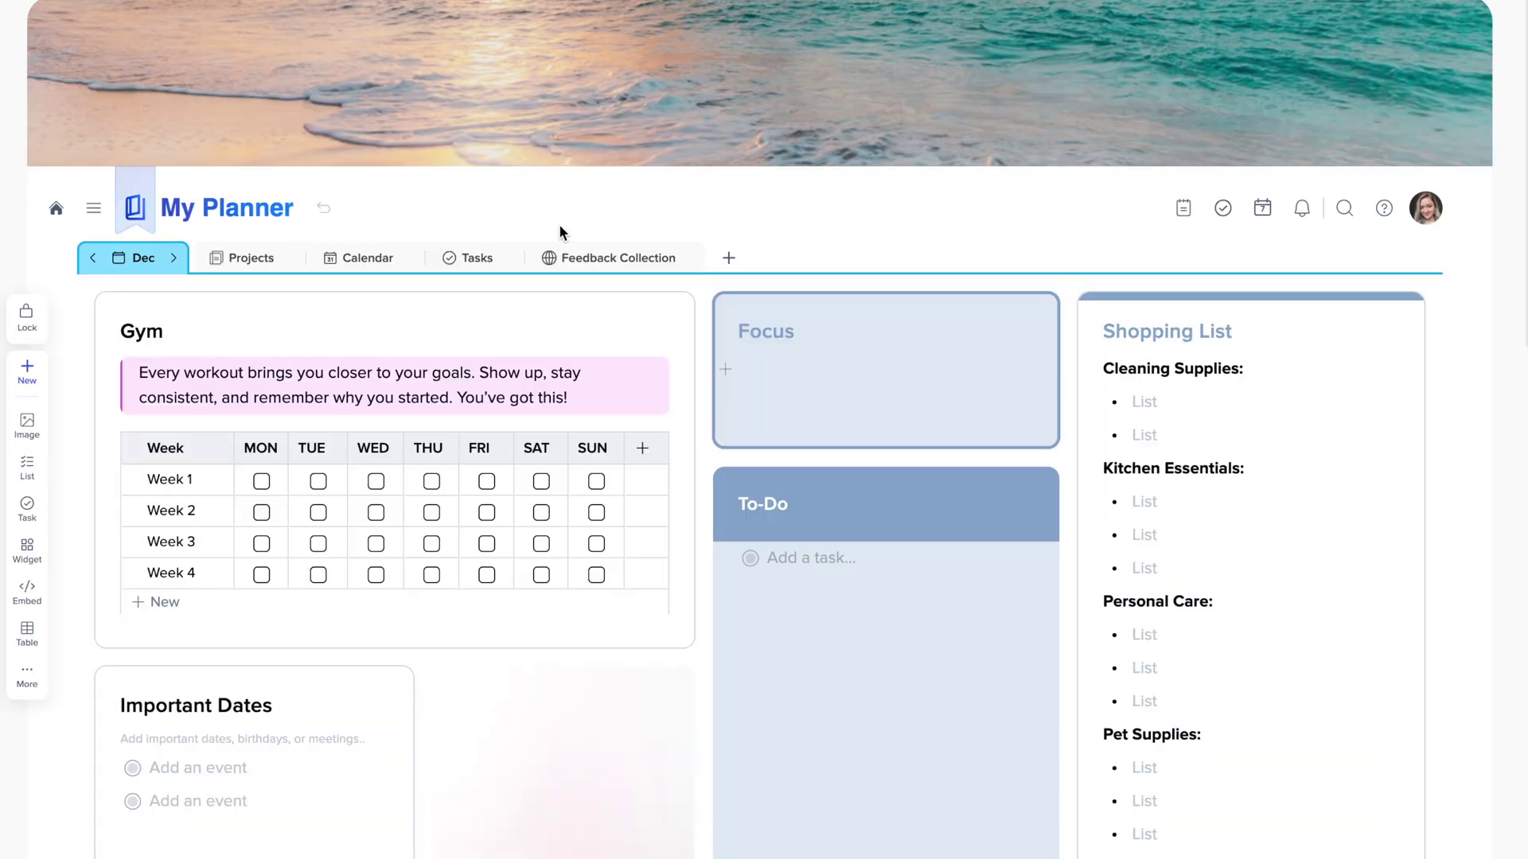
Step: Colour the To-Do card pink and rename the Focus card to Savings Goal
{"action": "scroll", "coordinate": [559, 231], "scroll_direction": "down", "scroll_amount": 2}
{"action": "left_click", "coordinate": [971, 332]}
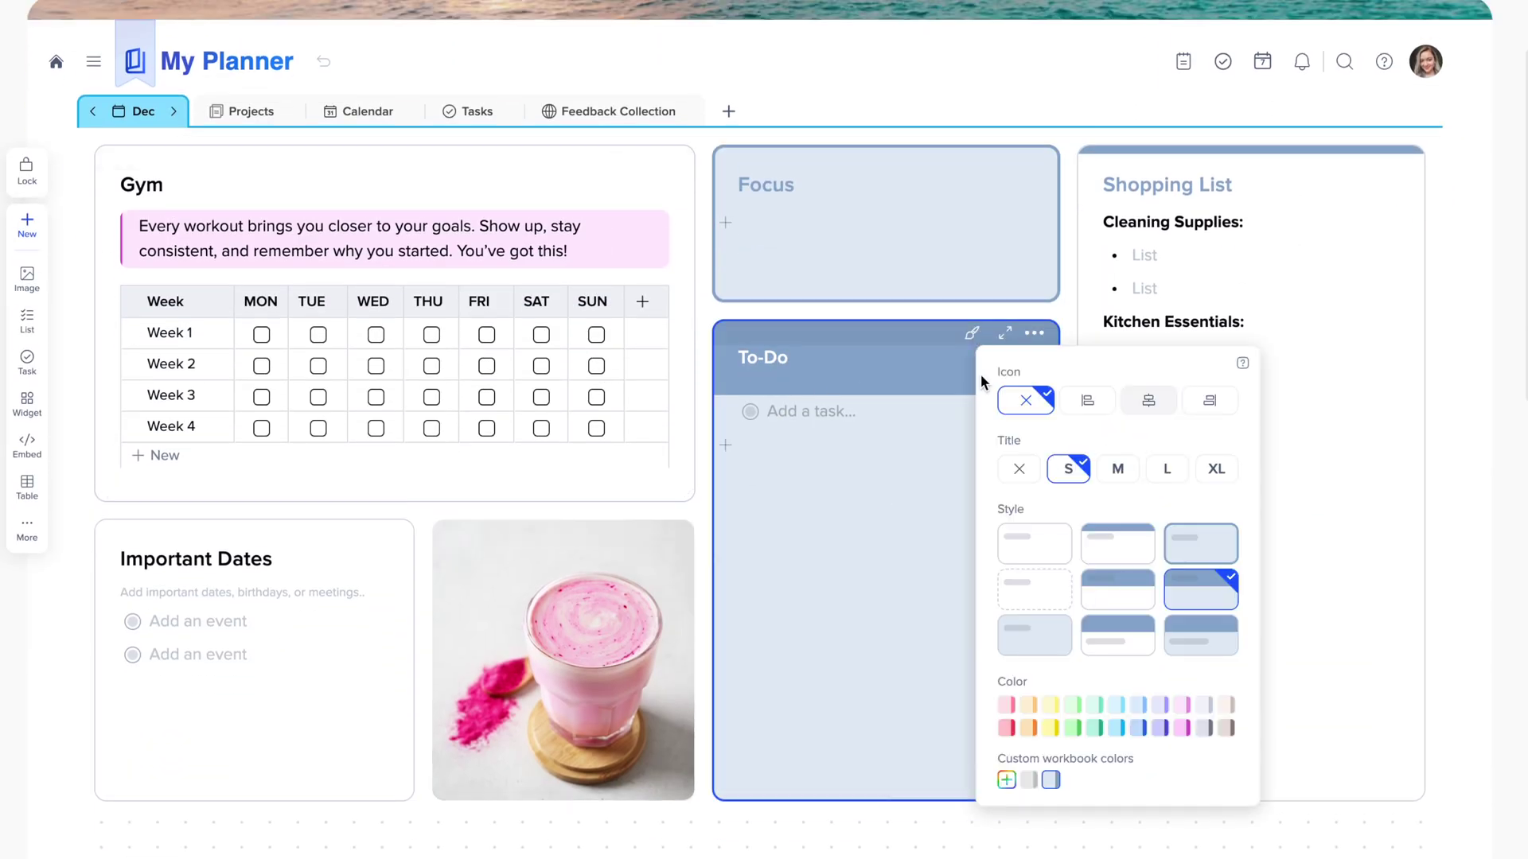
{"action": "left_click", "coordinate": [1006, 698]}
{"action": "left_click", "coordinate": [971, 157]}
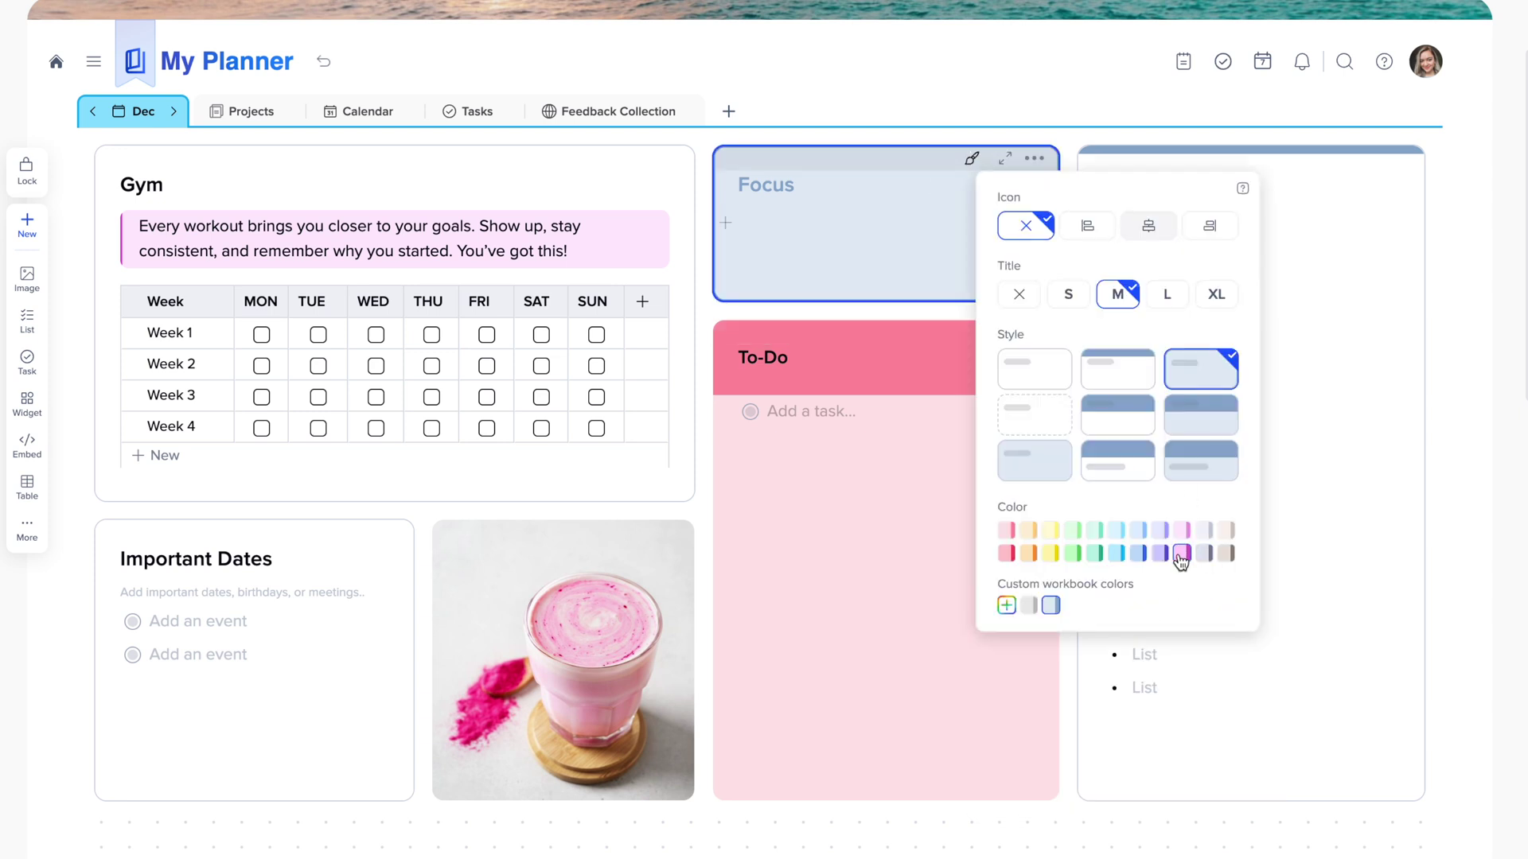
{"action": "left_click", "coordinate": [773, 182]}
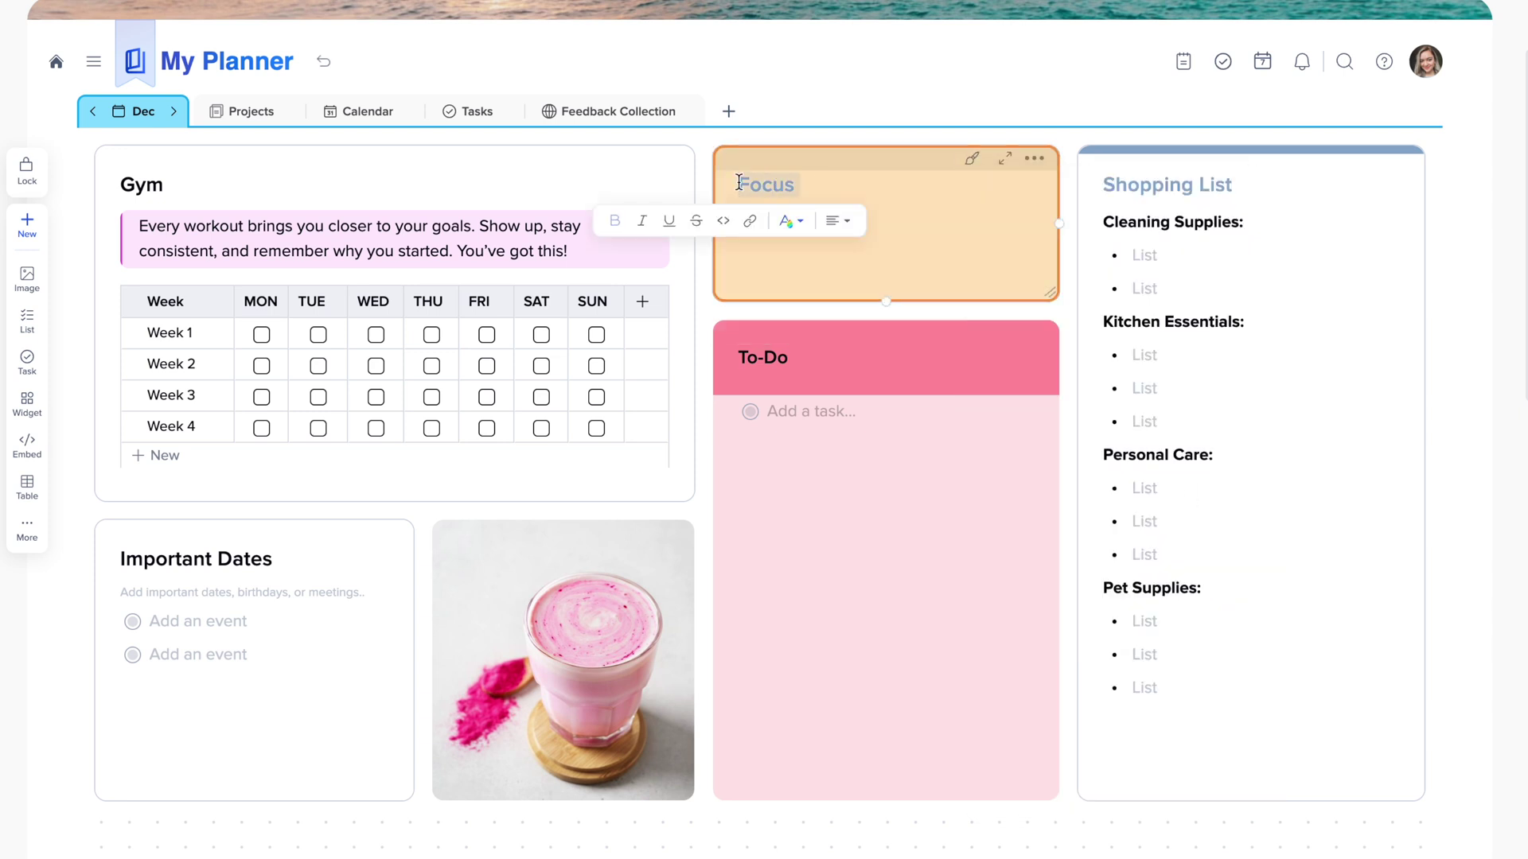
{"action": "type", "text": "Savings Goal"}
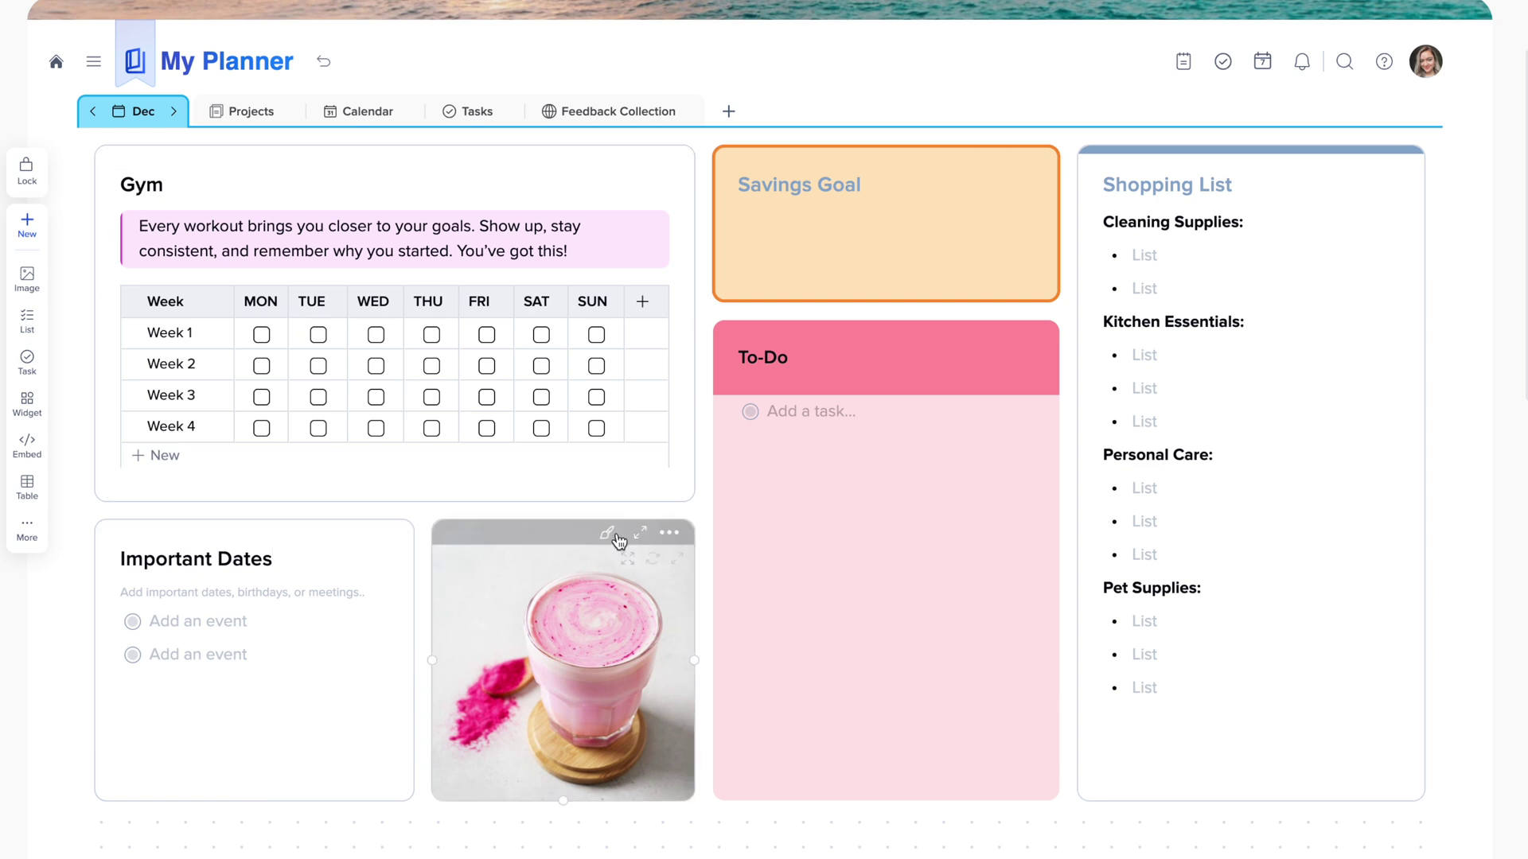
Step: Add a new Might-Do This Month card below Important Dates
{"action": "left_click", "coordinate": [606, 534]}
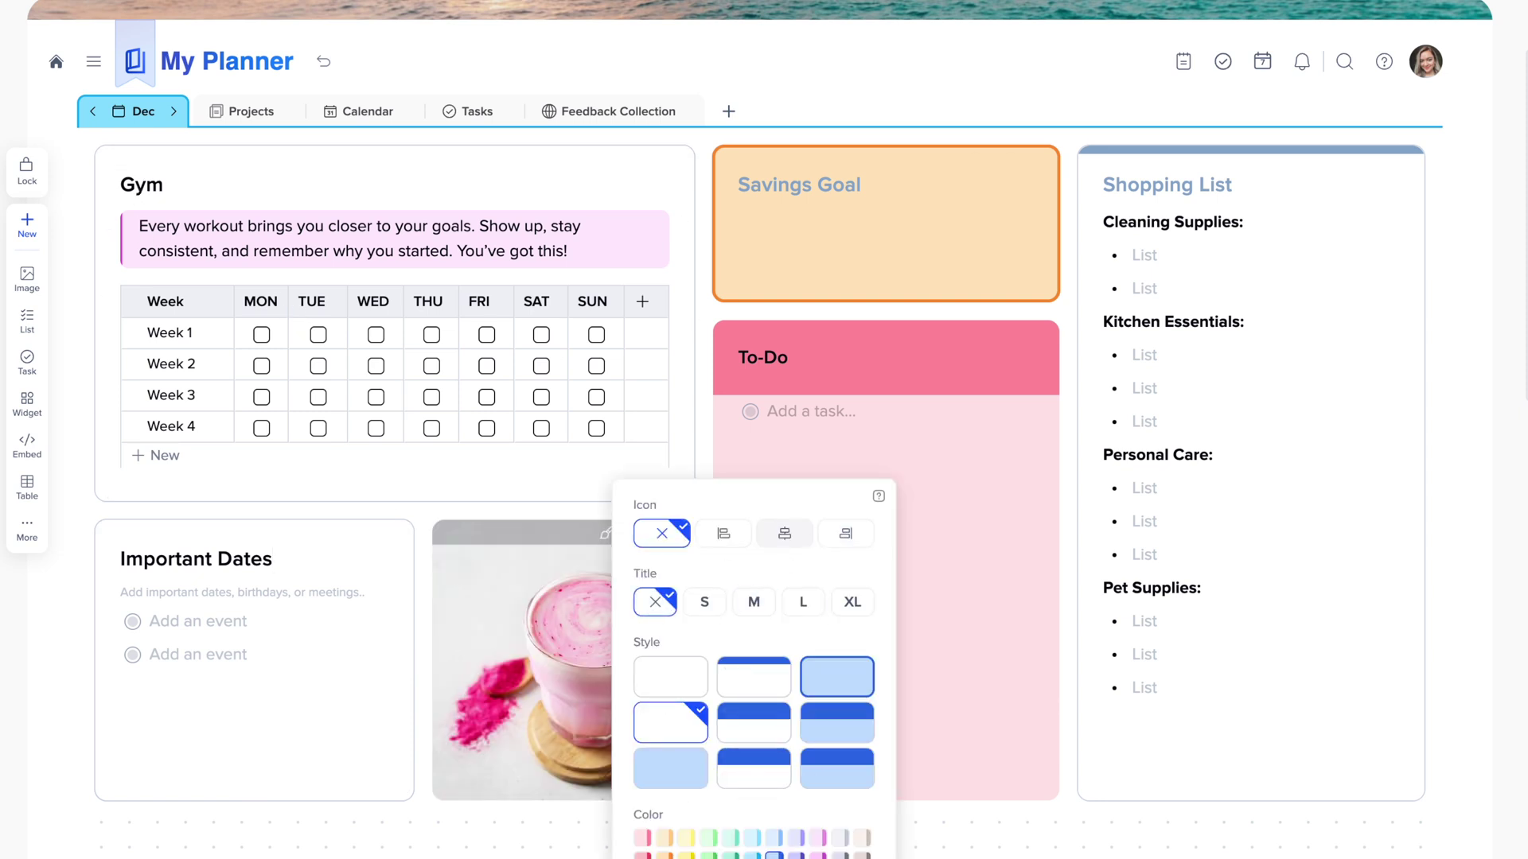
{"action": "left_click", "coordinate": [1141, 411]}
{"action": "left_click", "coordinate": [1344, 177]}
{"action": "scroll", "coordinate": [234, 718], "scroll_direction": "down", "scroll_amount": 1}
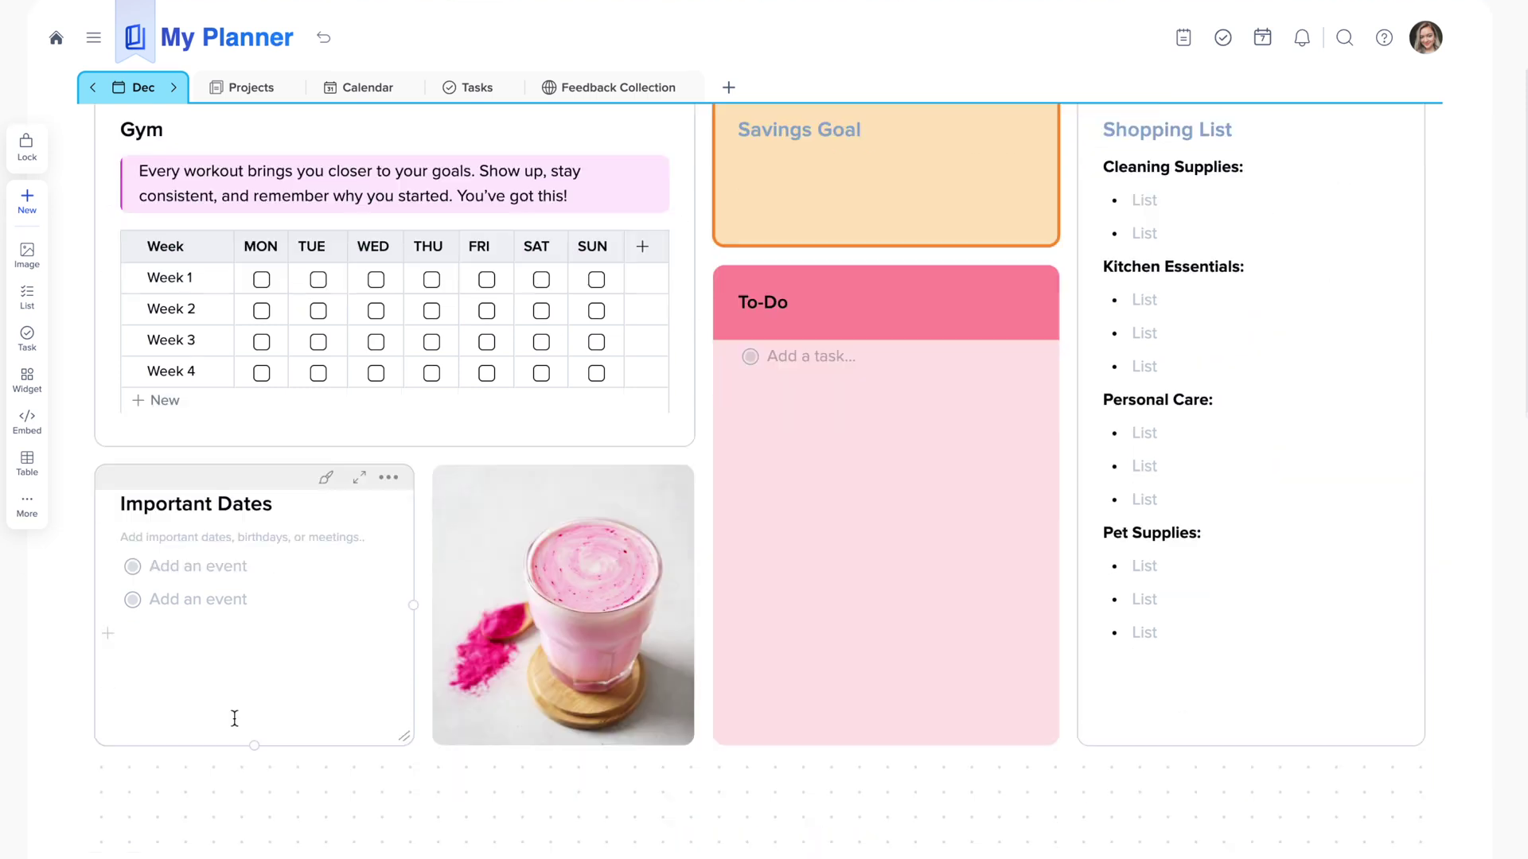
{"action": "scroll", "coordinate": [235, 719], "scroll_direction": "down", "scroll_amount": 4}
{"action": "left_click", "coordinate": [125, 535]}
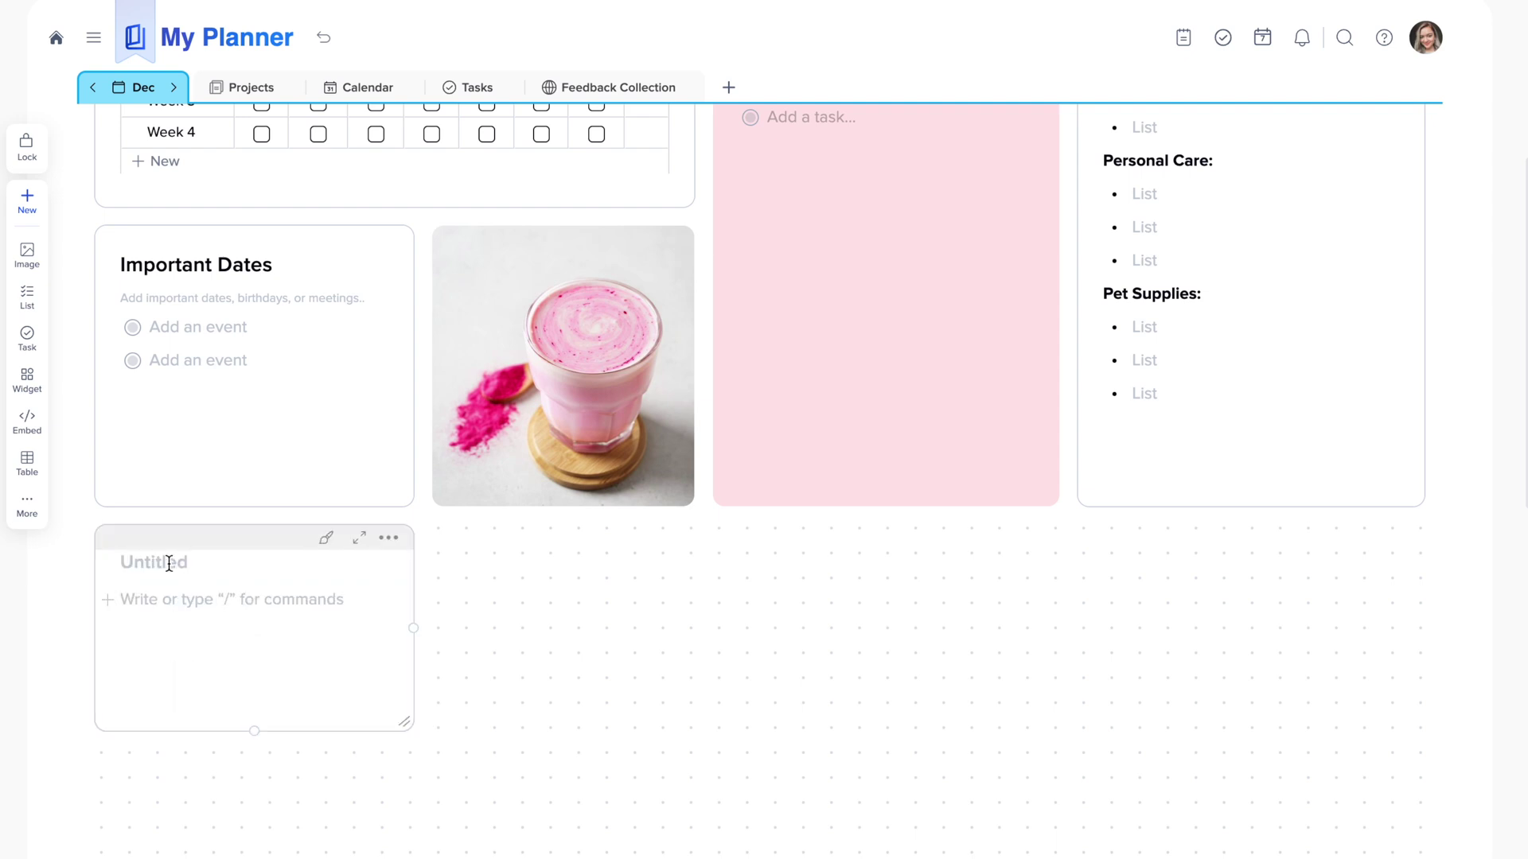
{"action": "left_click", "coordinate": [326, 537]}
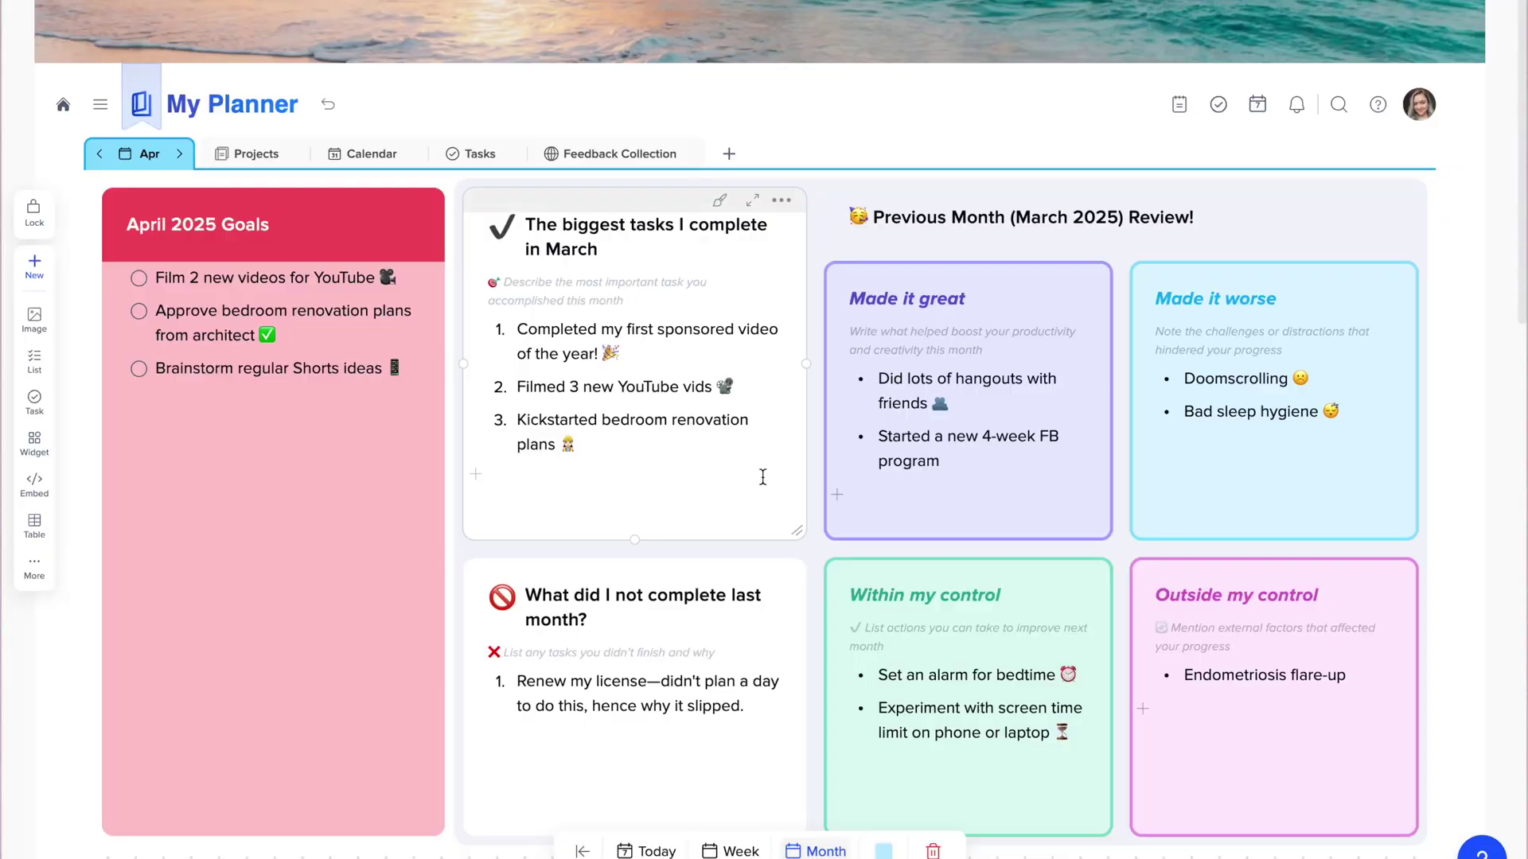
Step: Look over the April 2025 goals and March review, then switch the planner to week view
{"action": "scroll", "coordinate": [316, 463], "scroll_direction": "down", "scroll_amount": 1}
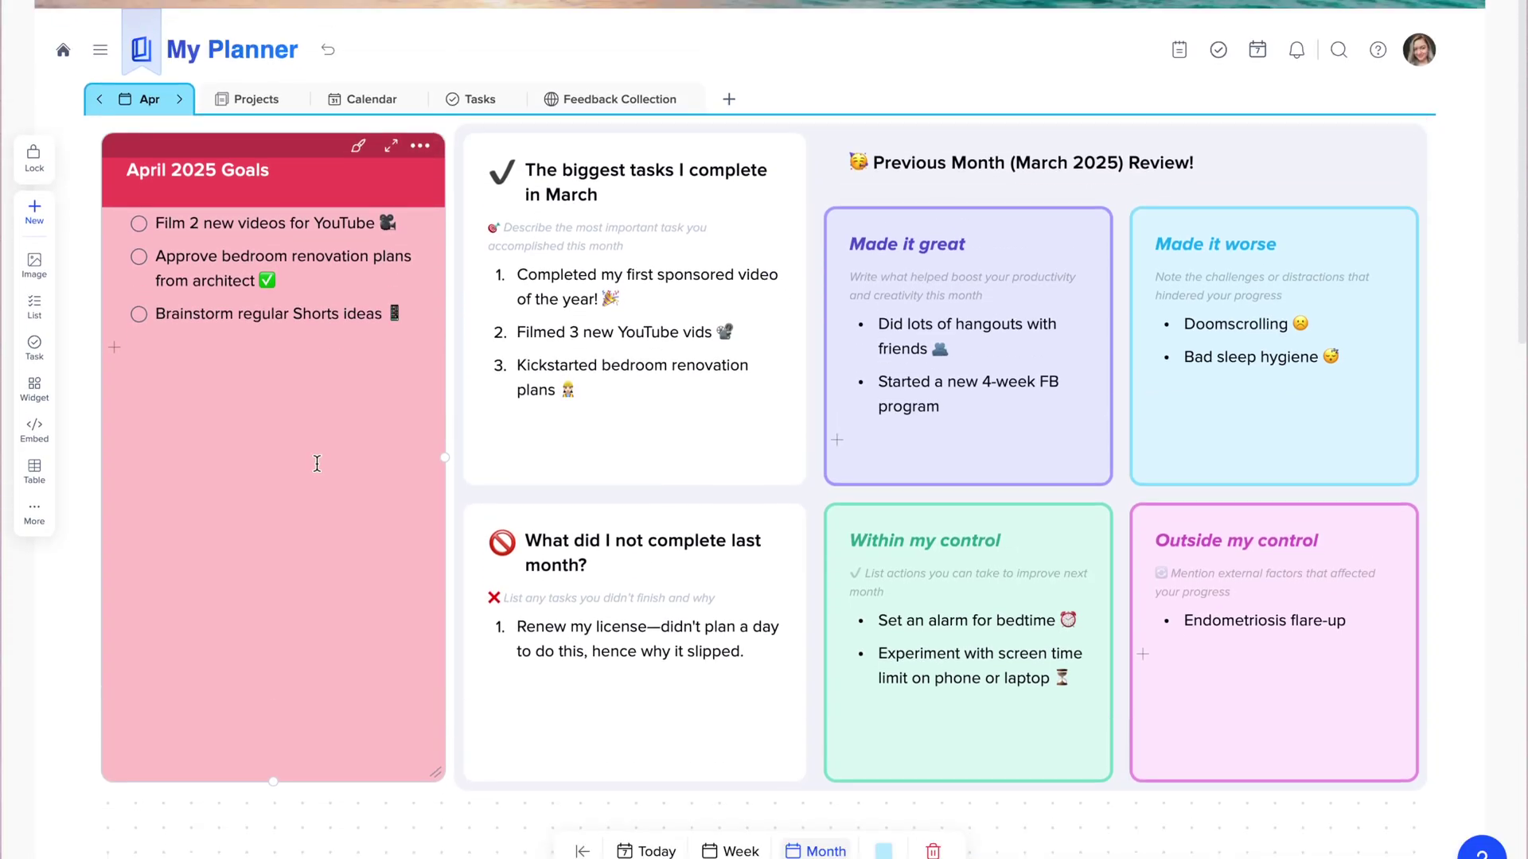
{"action": "scroll", "coordinate": [317, 463], "scroll_direction": "up", "scroll_amount": 2}
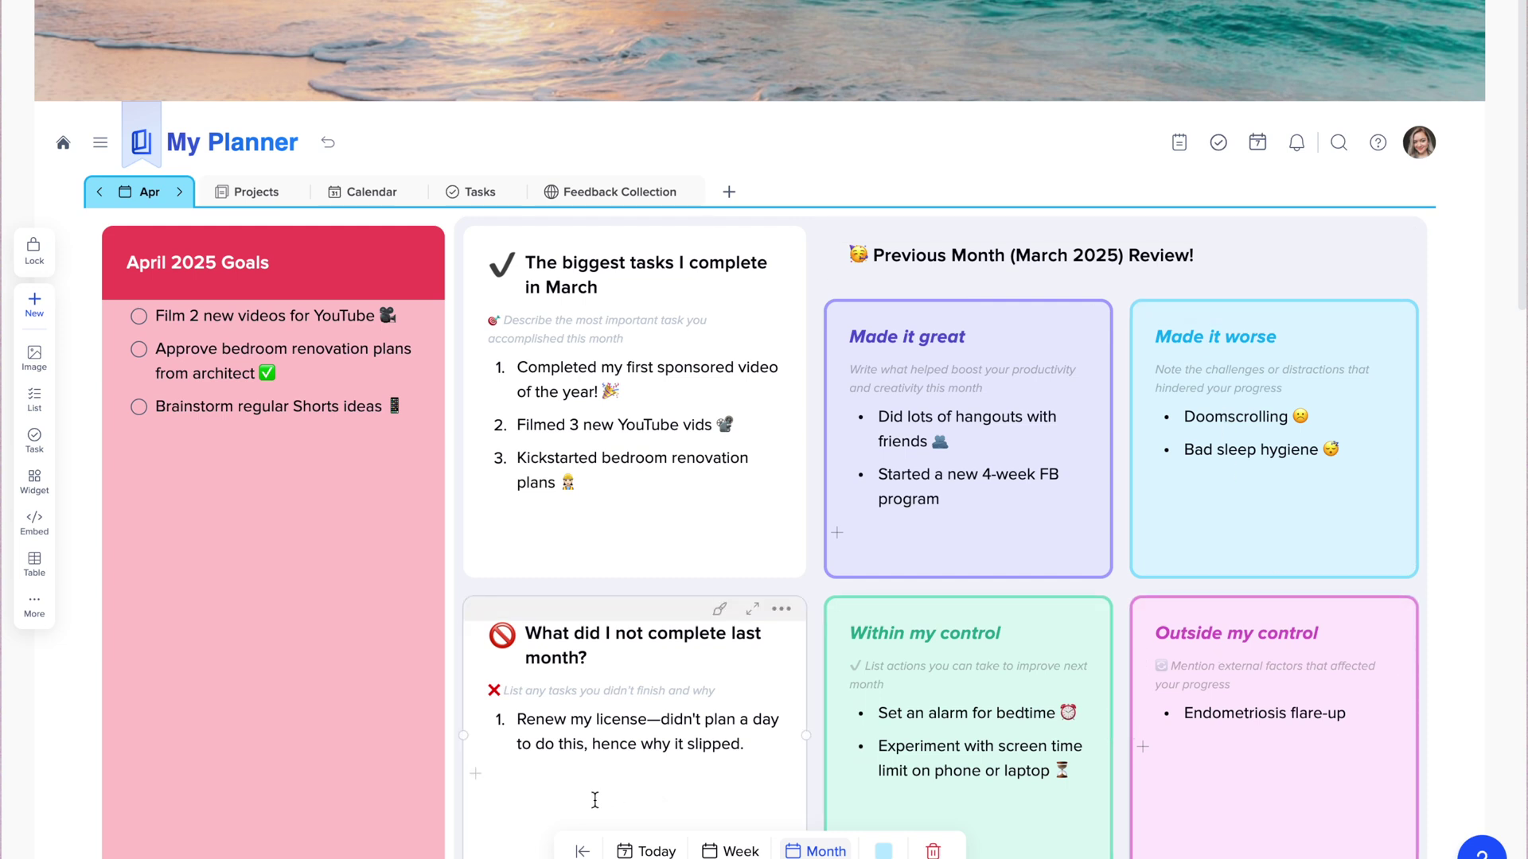
{"action": "left_click", "coordinate": [740, 850]}
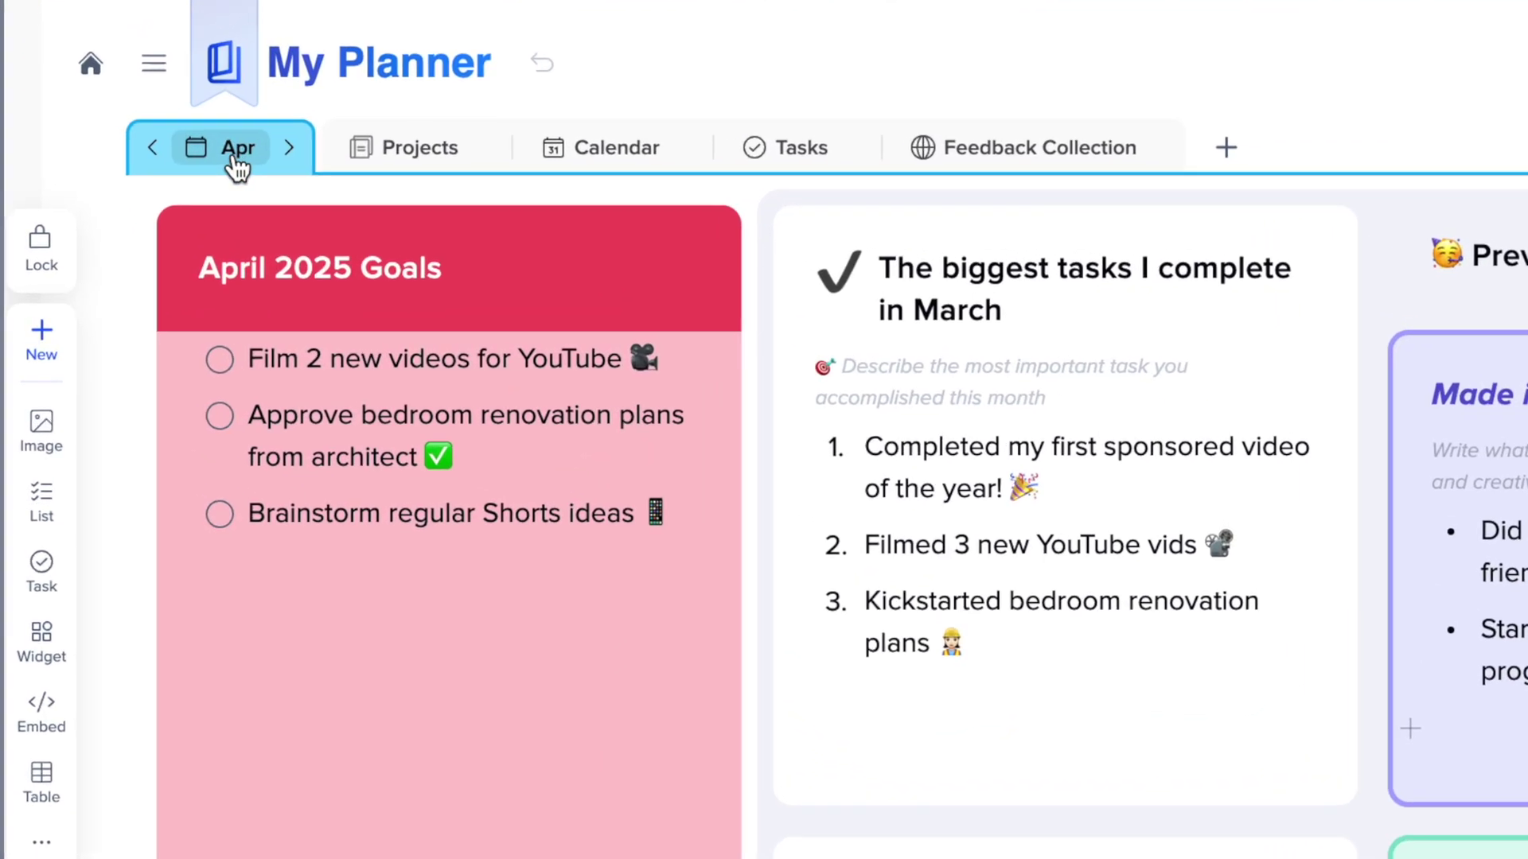
Step: Switch the planner to the current week and choose the Flourish Planner weekly template
{"action": "left_click", "coordinate": [135, 211]}
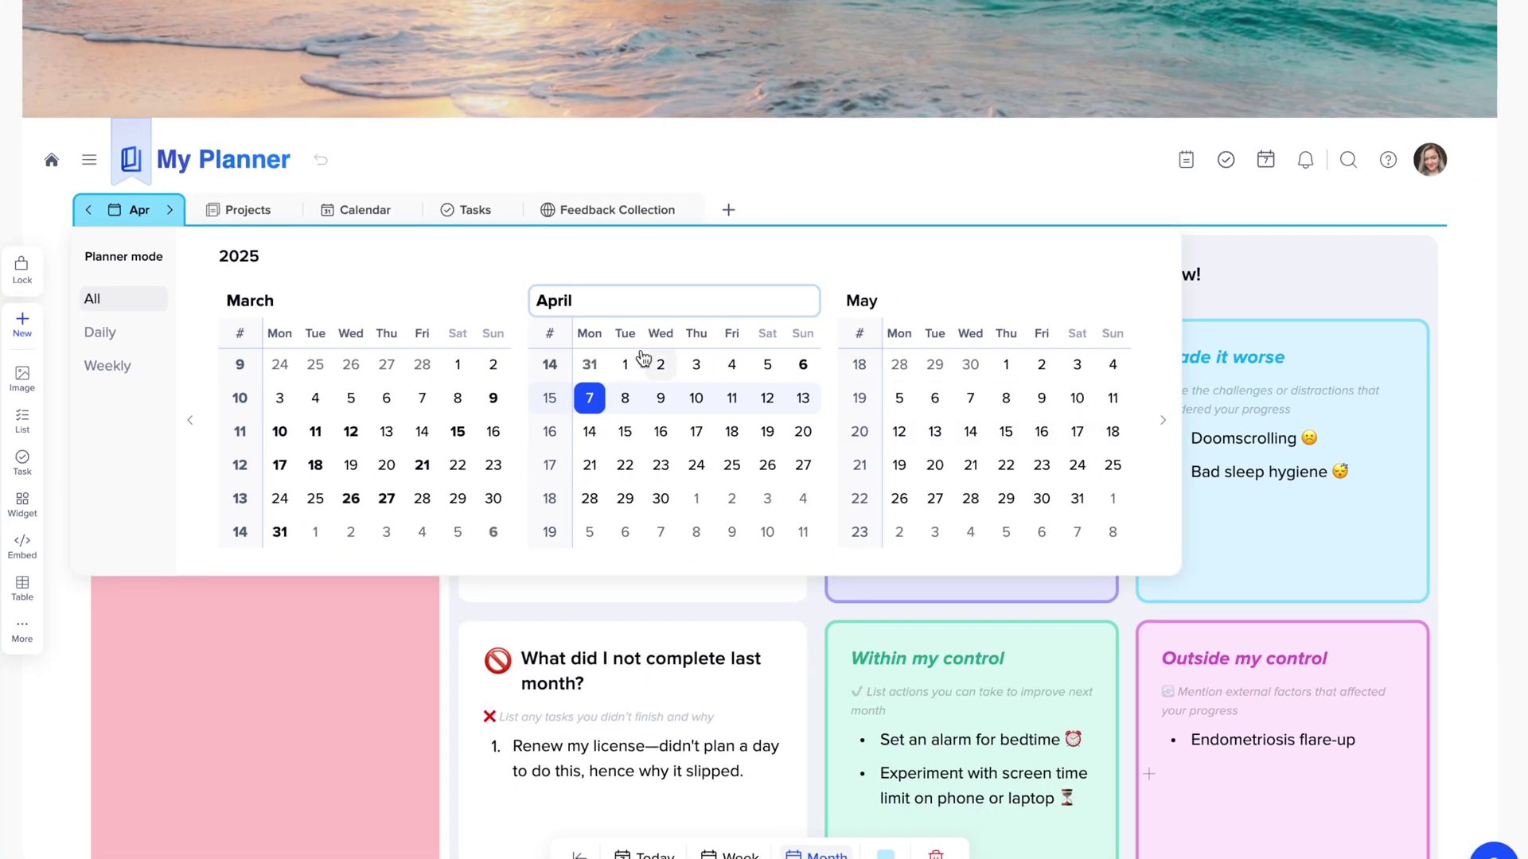
{"action": "left_click", "coordinate": [550, 398]}
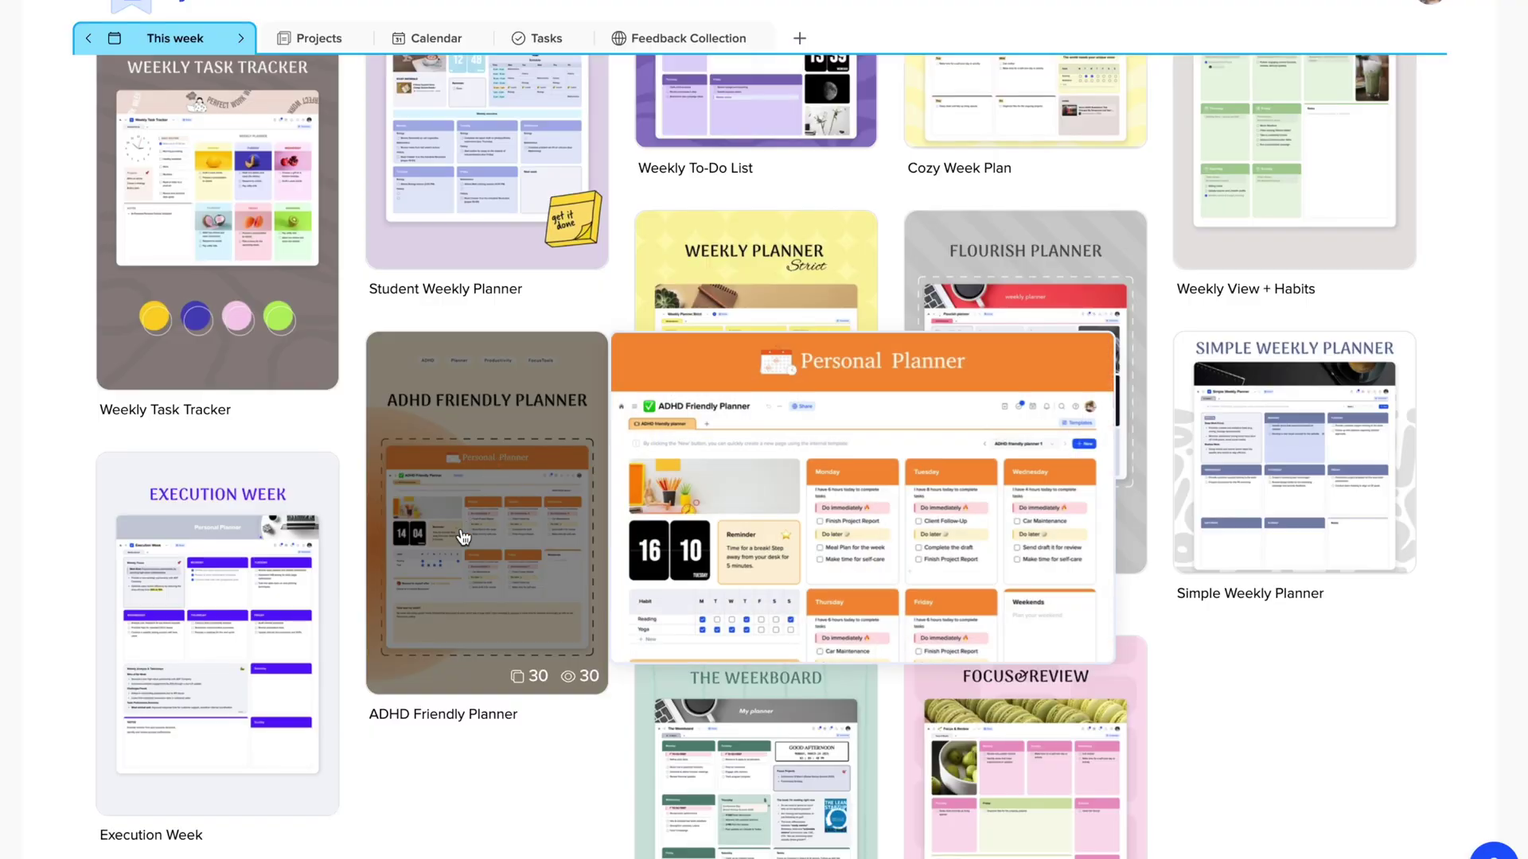
{"action": "mouse_move", "coordinate": [250, 646]}
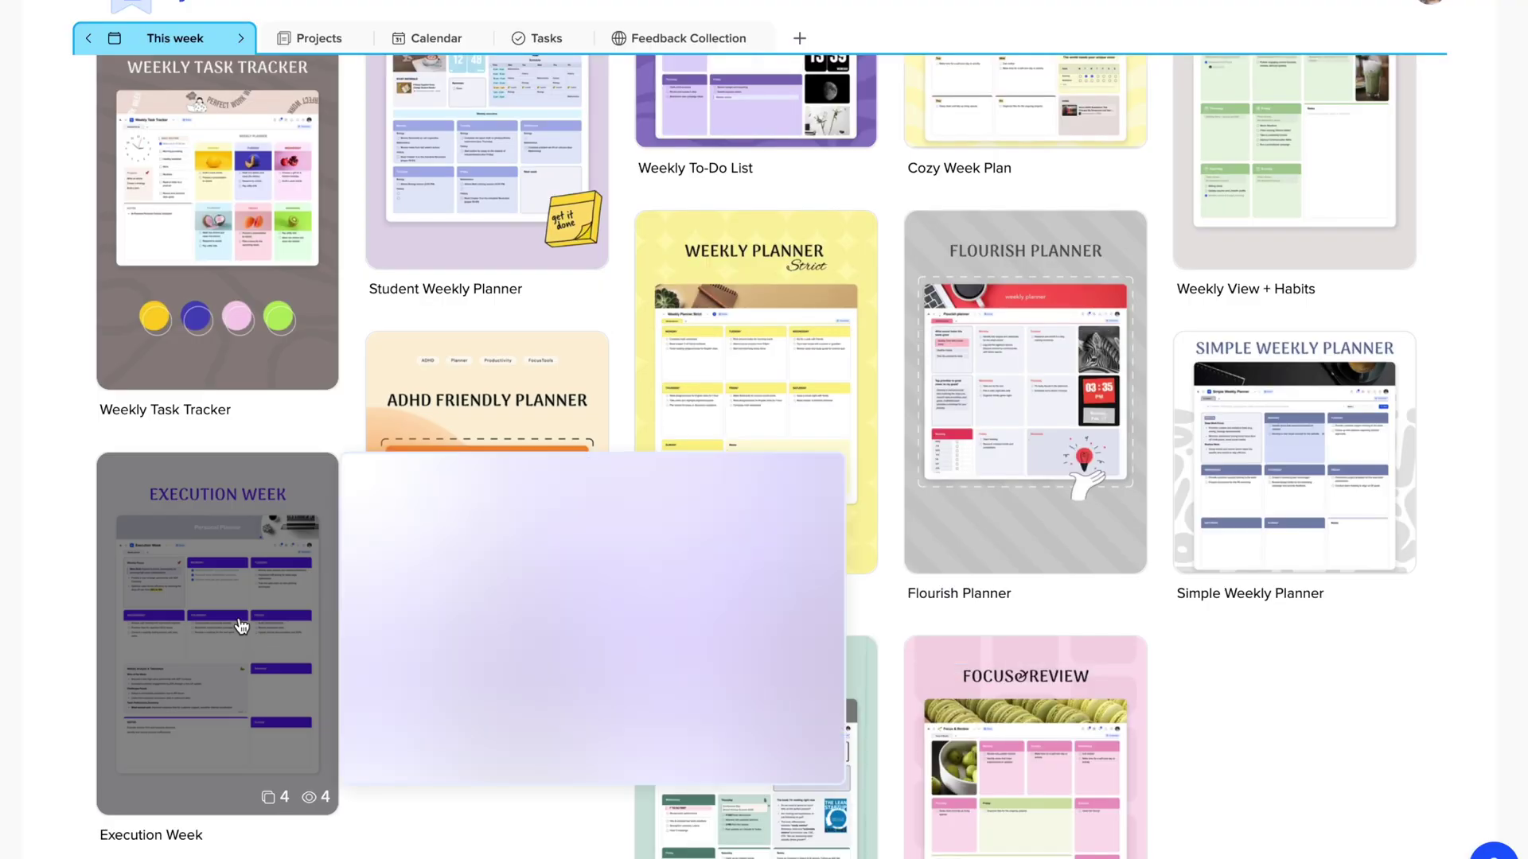
{"action": "mouse_move", "coordinate": [1048, 416]}
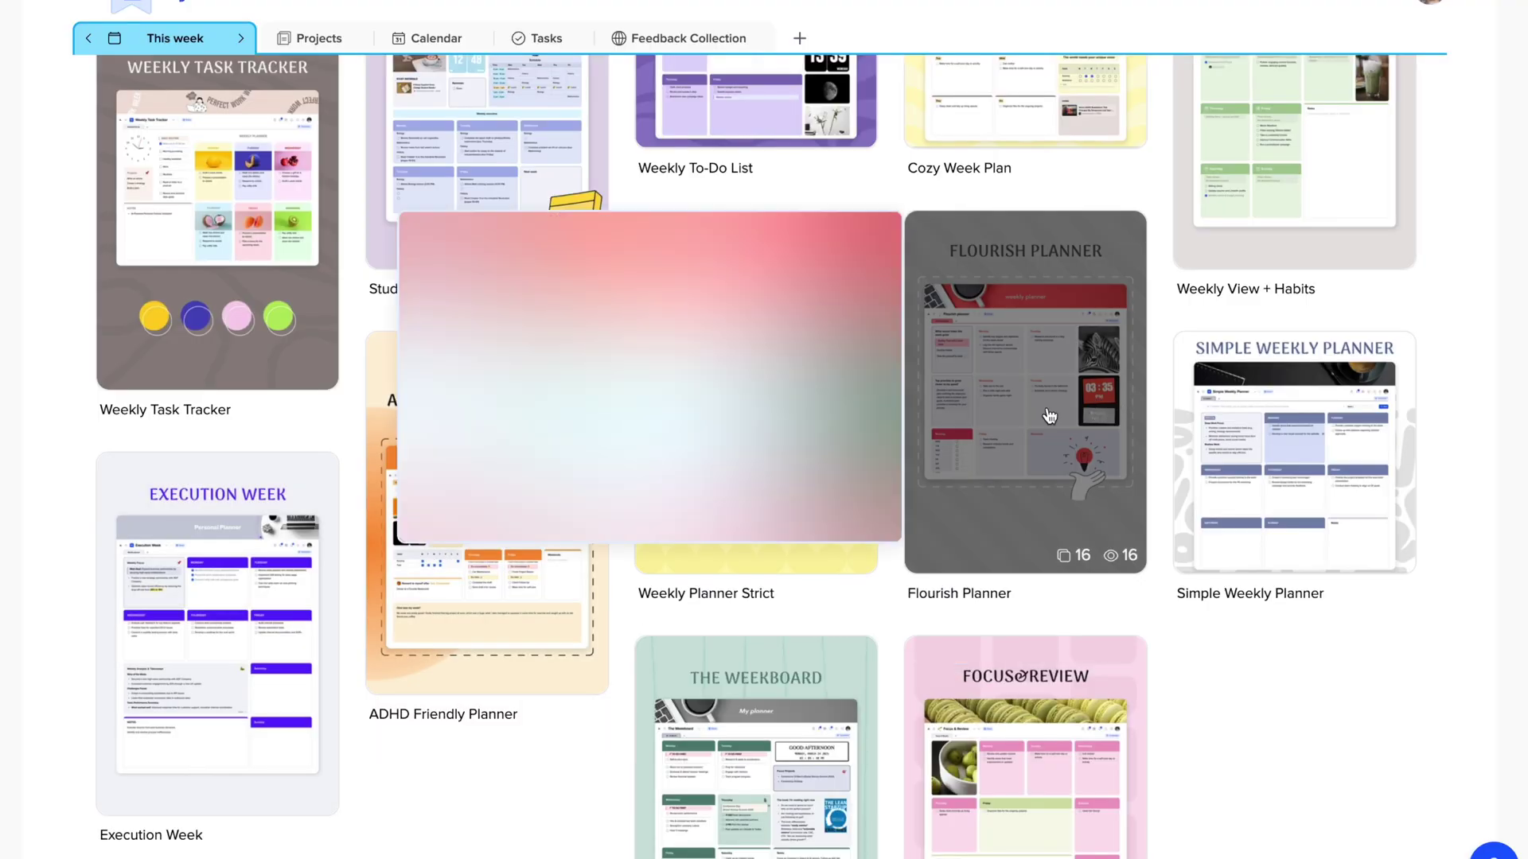
{"action": "left_click", "coordinate": [1047, 404]}
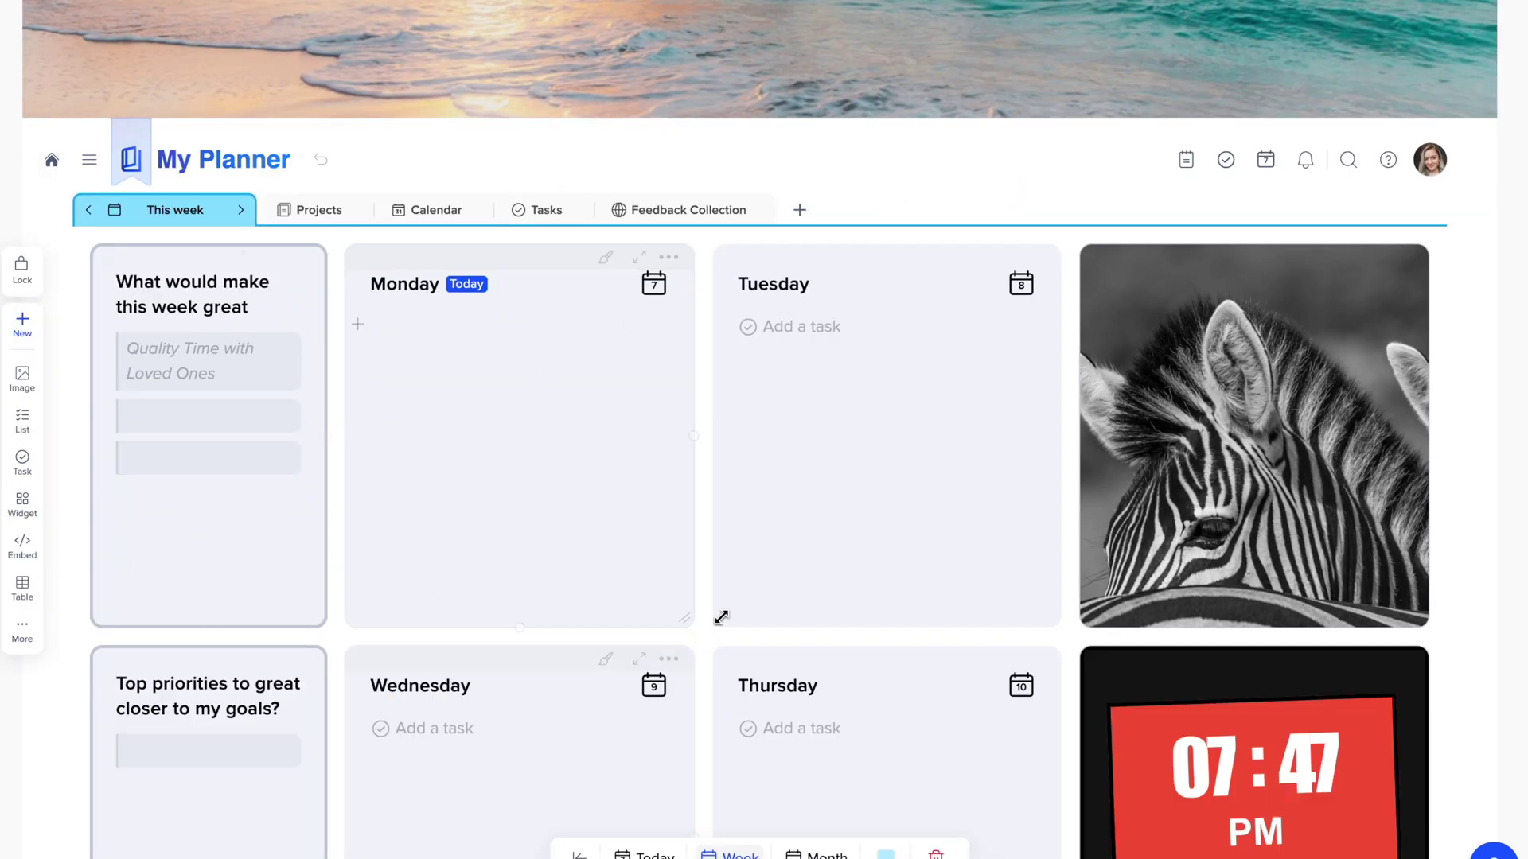
Step: Scroll through the new Flourish week page's Monday-to-Sunday day cards
{"action": "scroll", "coordinate": [774, 557], "scroll_direction": "down", "scroll_amount": 2}
{"action": "scroll", "coordinate": [775, 560], "scroll_direction": "down", "scroll_amount": 2}
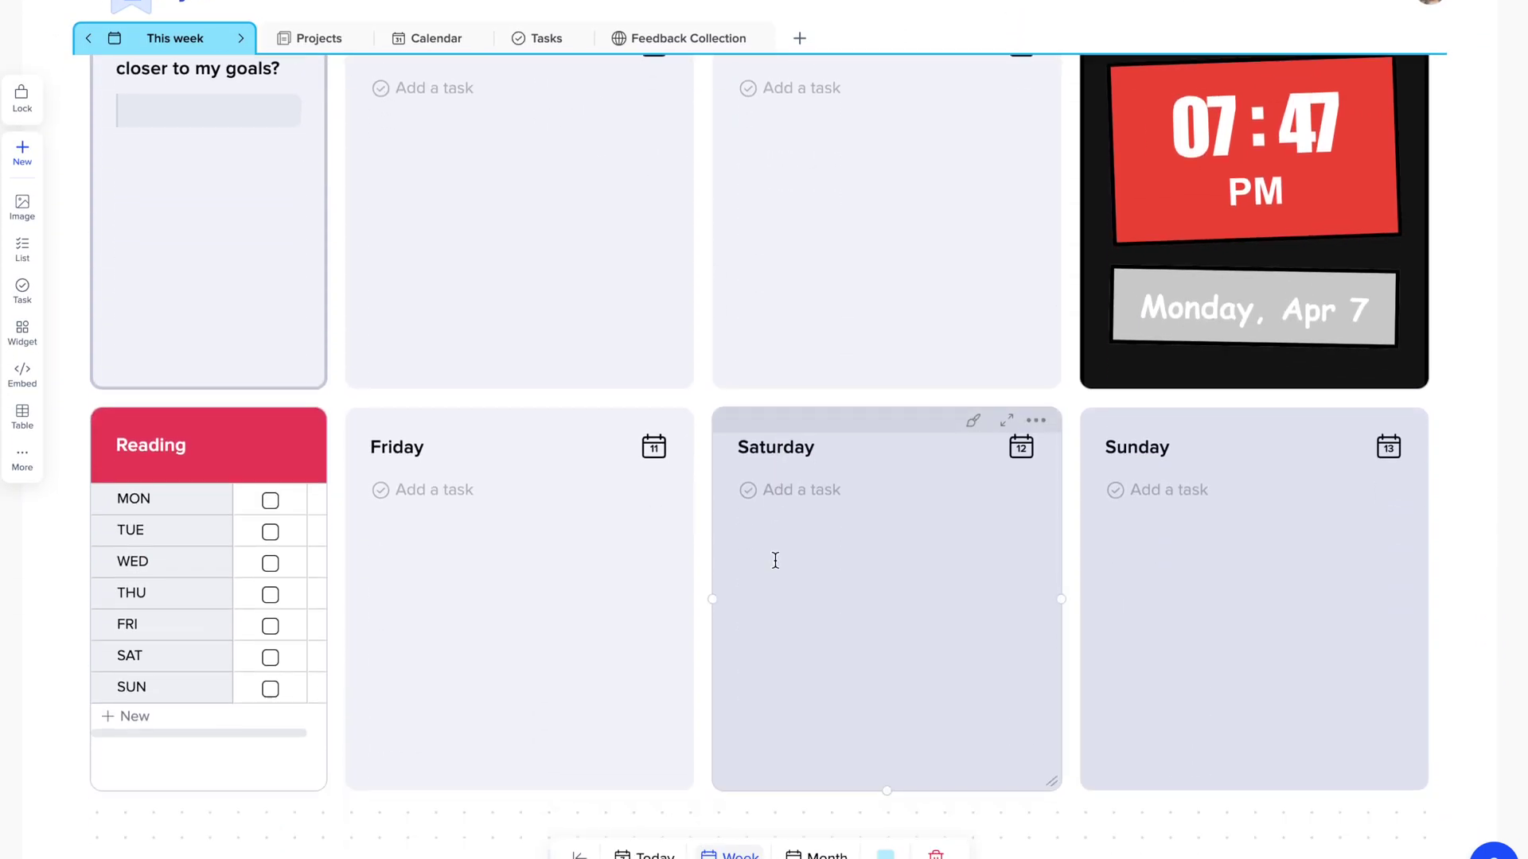
{"action": "scroll", "coordinate": [775, 560], "scroll_direction": "up", "scroll_amount": 8}
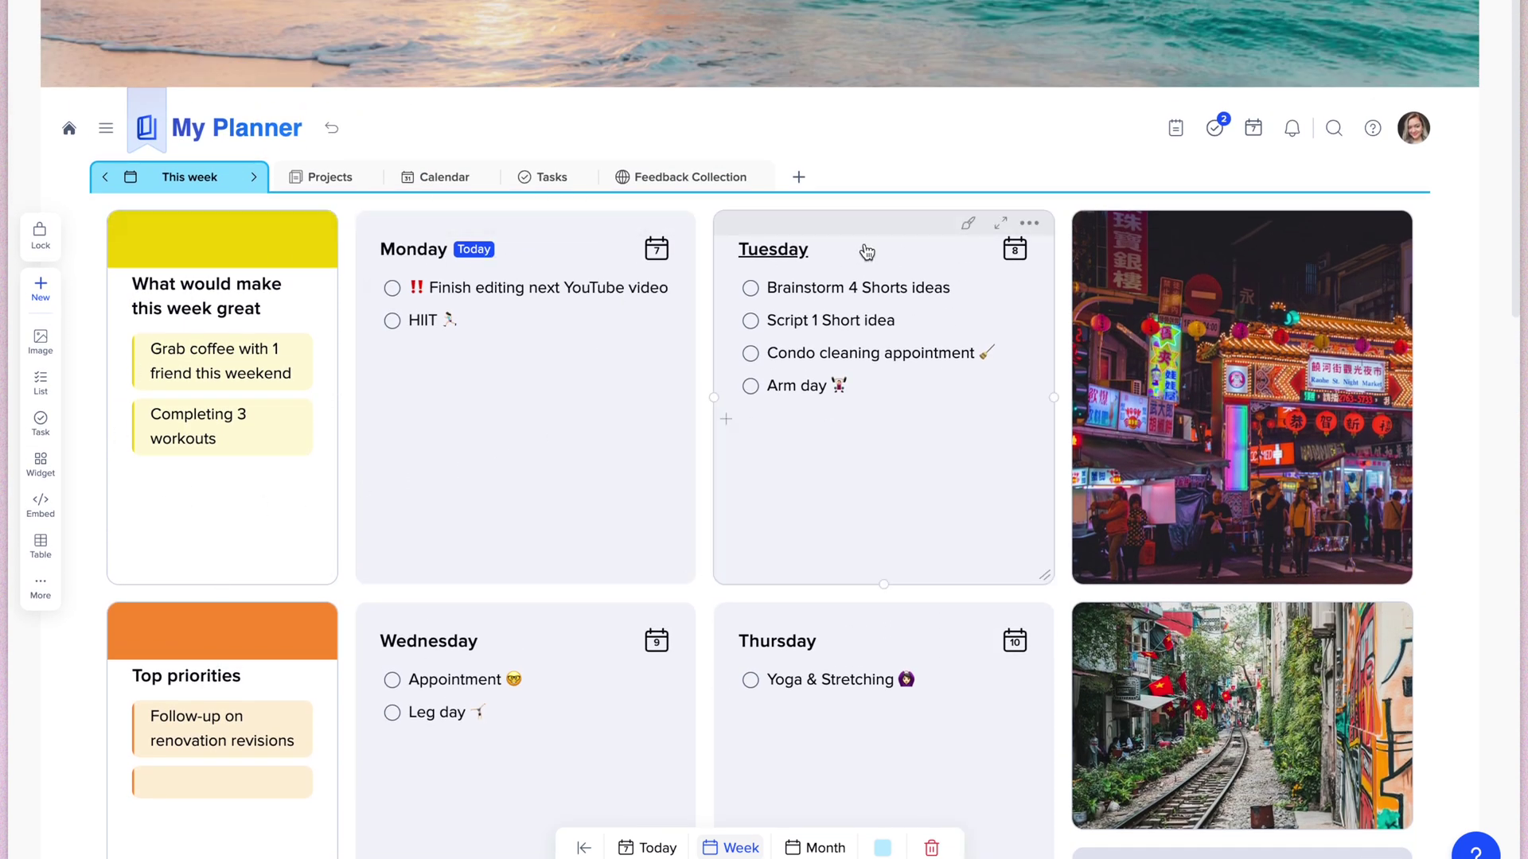
{"action": "scroll", "coordinate": [867, 252], "scroll_direction": "down", "scroll_amount": 4}
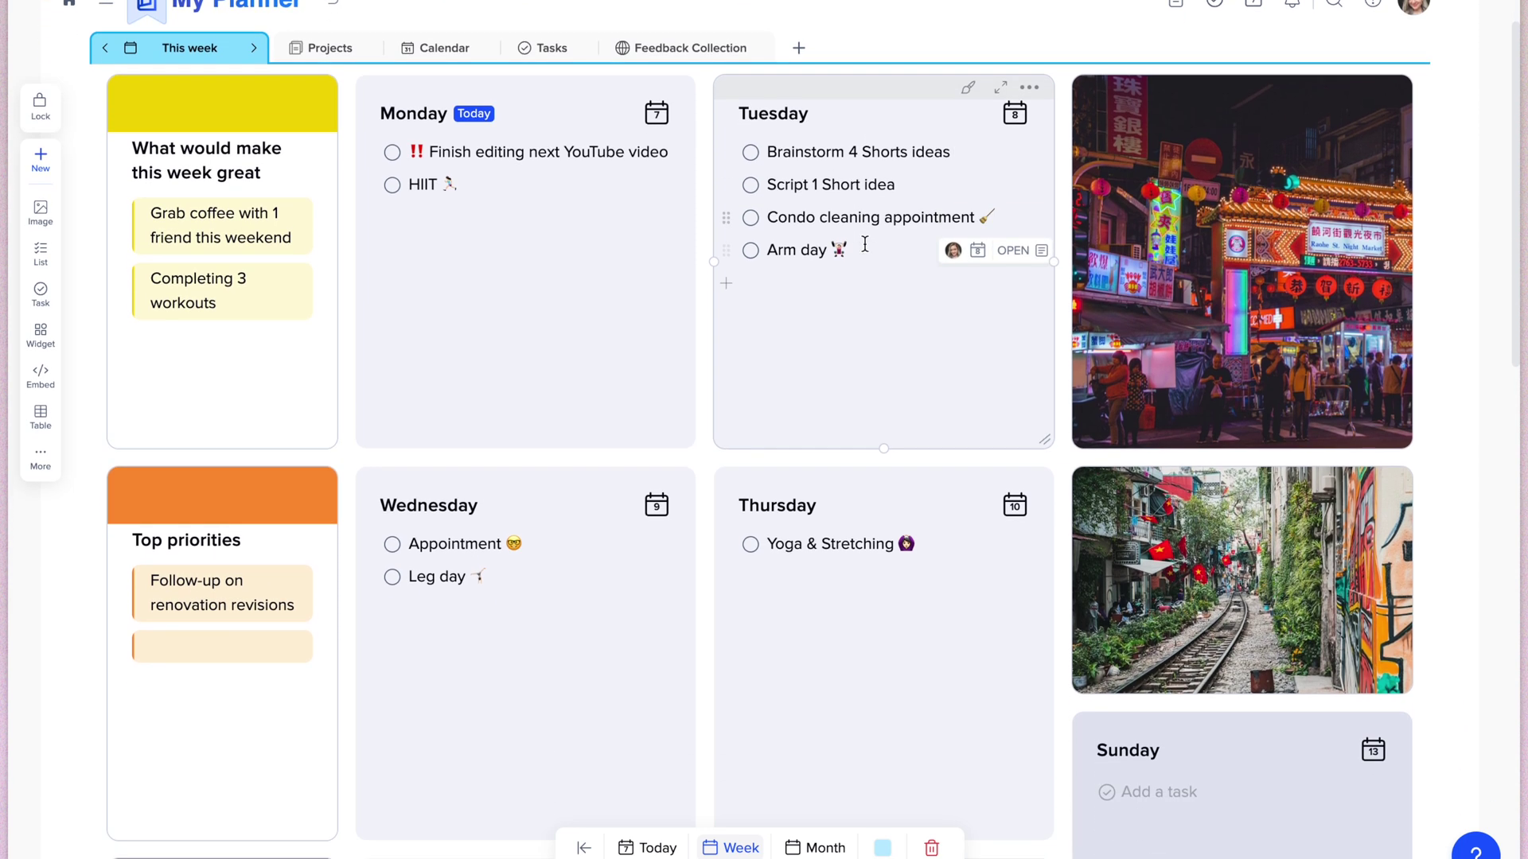
{"action": "scroll", "coordinate": [865, 243], "scroll_direction": "down", "scroll_amount": 2}
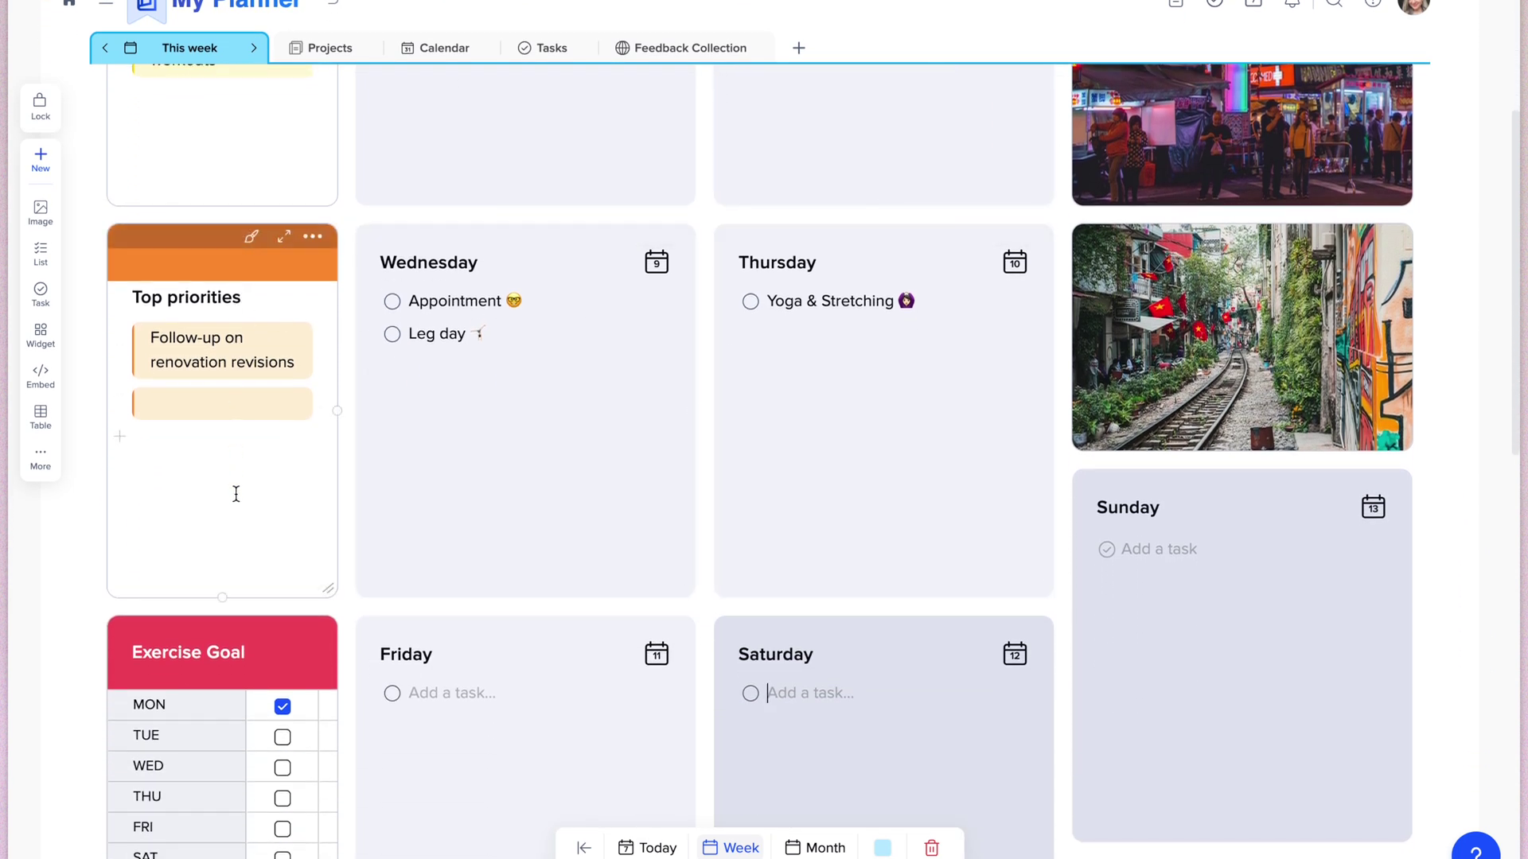
{"action": "scroll", "coordinate": [235, 493], "scroll_direction": "down", "scroll_amount": 3}
{"action": "scroll", "coordinate": [236, 493], "scroll_direction": "up", "scroll_amount": 2}
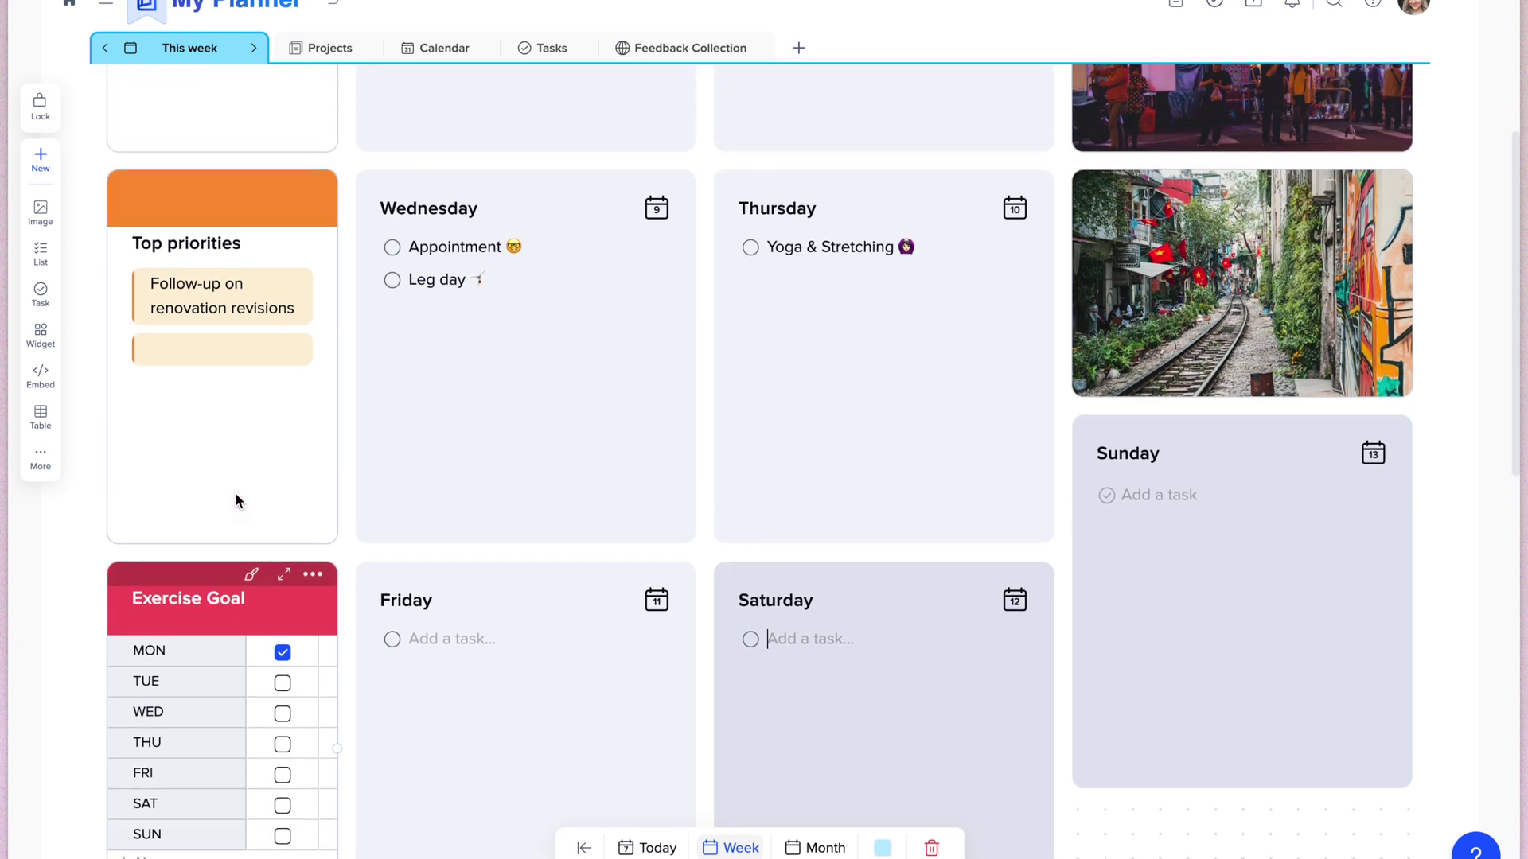
{"action": "scroll", "coordinate": [235, 494], "scroll_direction": "up", "scroll_amount": 6}
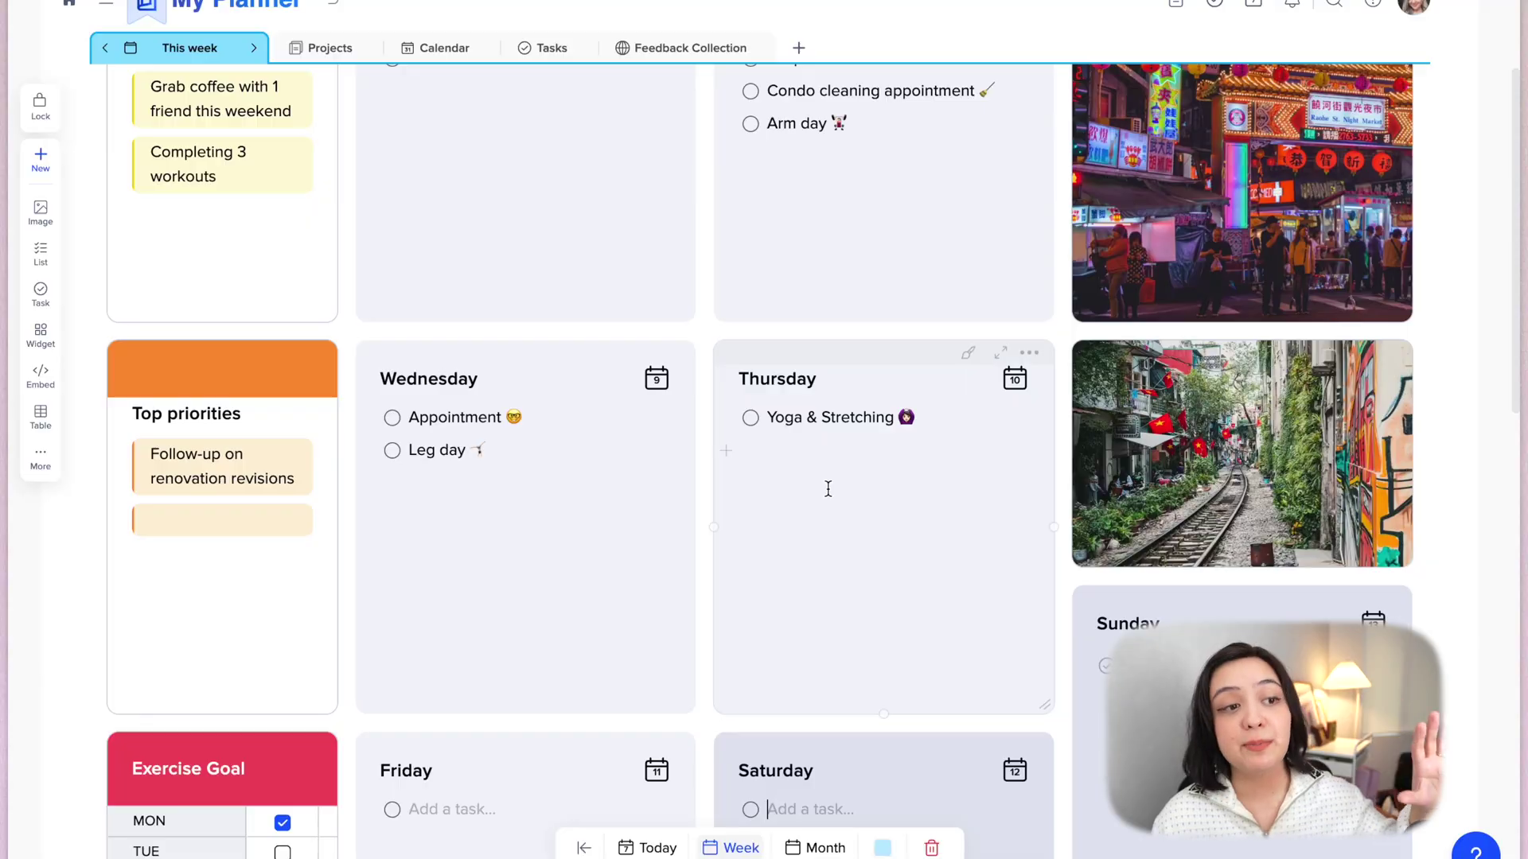
{"action": "scroll", "coordinate": [835, 415], "scroll_direction": "up", "scroll_amount": 5}
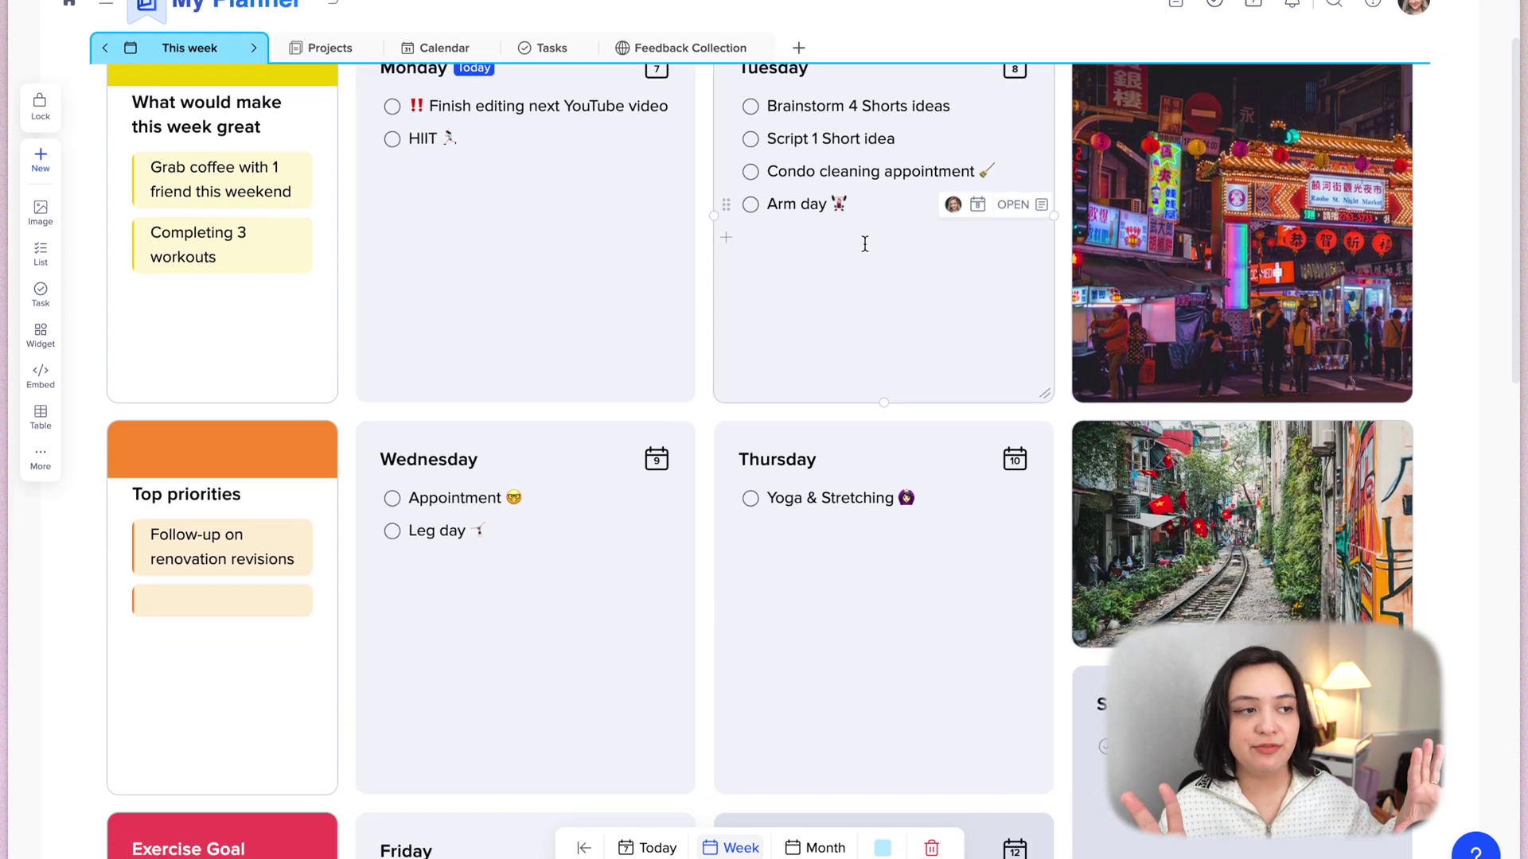
{"action": "scroll", "coordinate": [865, 244], "scroll_direction": "down", "scroll_amount": 1}
{"action": "scroll", "coordinate": [865, 244], "scroll_direction": "down", "scroll_amount": 1}
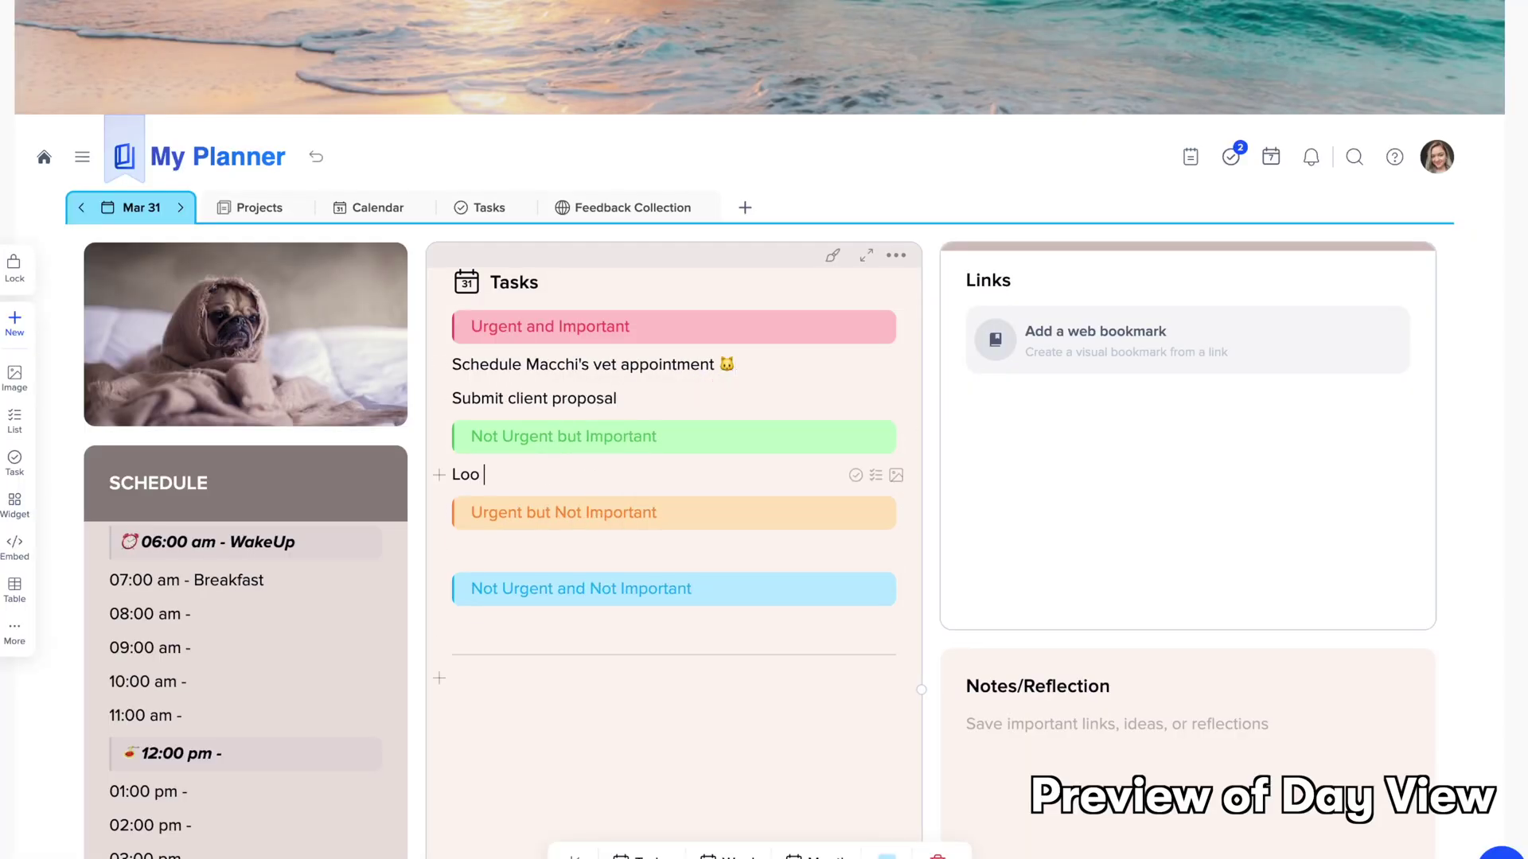
Step: Fill the Eisenhower Tasks matrix with Submit client proposal, hiring editors, housekeeping and Respond to Upwork proposals
{"action": "type", "text": "k into YouTube video editor rates"}
{"action": "key", "text": "Return"}
{"action": "type", "text": "editors"}
{"action": "left_click", "coordinate": [478, 651]}
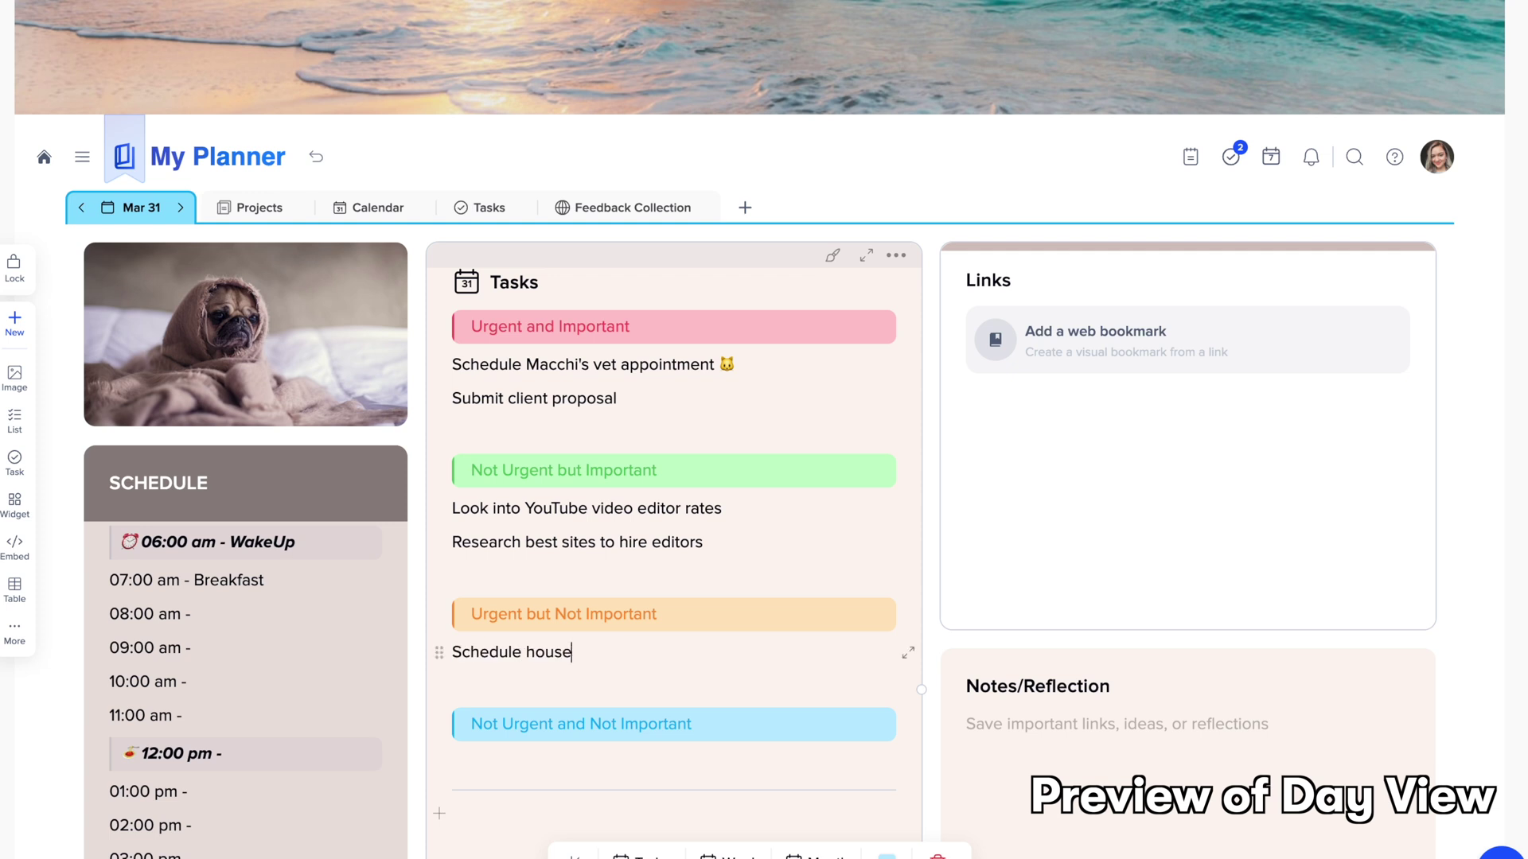
{"action": "type", "text": "keeping"}
{"action": "scroll", "coordinate": [522, 647], "scroll_direction": "down", "scroll_amount": 2}
{"action": "left_click", "coordinate": [522, 648]}
{"action": "scroll", "coordinate": [573, 500], "scroll_direction": "down", "scroll_amount": 2}
{"action": "type", "text": "Respond to Upwork proposals"}
{"action": "scroll", "coordinate": [232, 296], "scroll_direction": "down", "scroll_amount": 1}
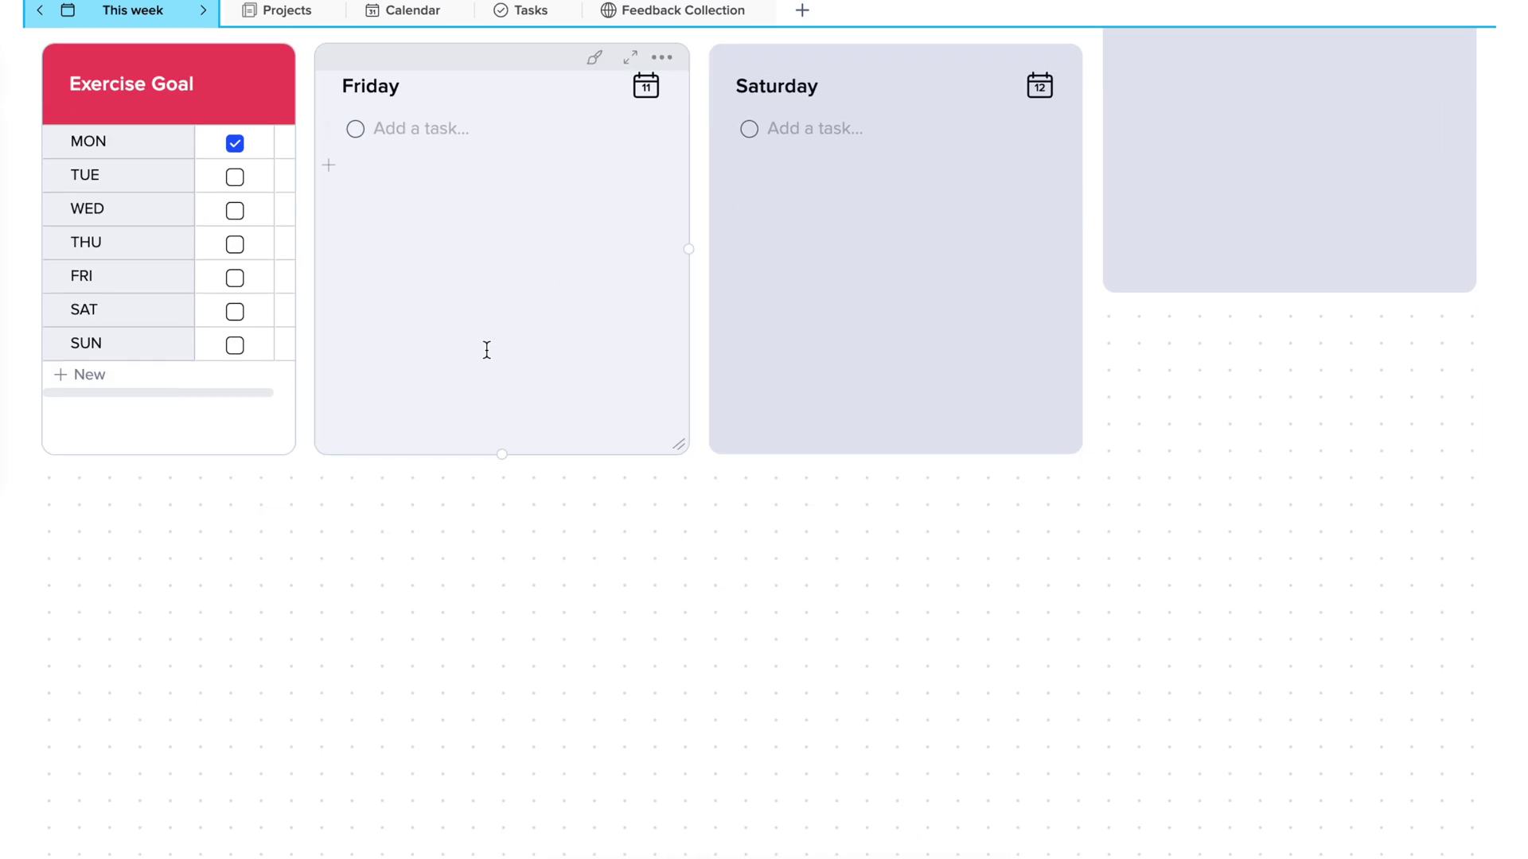
{"action": "scroll", "coordinate": [487, 350], "scroll_direction": "up", "scroll_amount": 10}
{"action": "scroll", "coordinate": [487, 350], "scroll_direction": "down", "scroll_amount": 10}
{"action": "scroll", "coordinate": [487, 350], "scroll_direction": "up", "scroll_amount": 12}
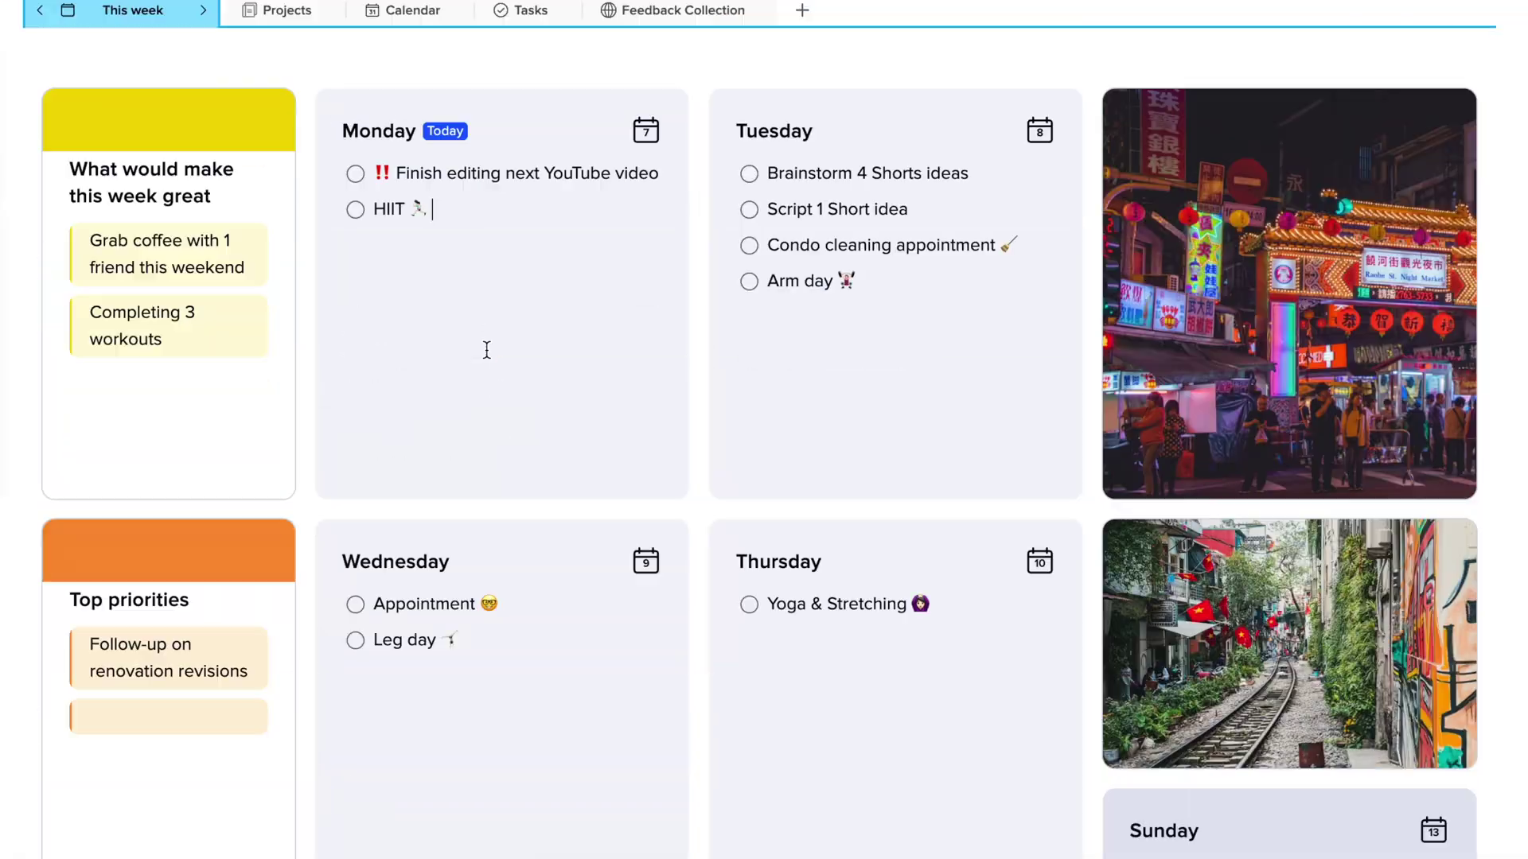
{"action": "scroll", "coordinate": [487, 350], "scroll_direction": "down", "scroll_amount": 5}
{"action": "scroll", "coordinate": [487, 350], "scroll_direction": "up", "scroll_amount": 5}
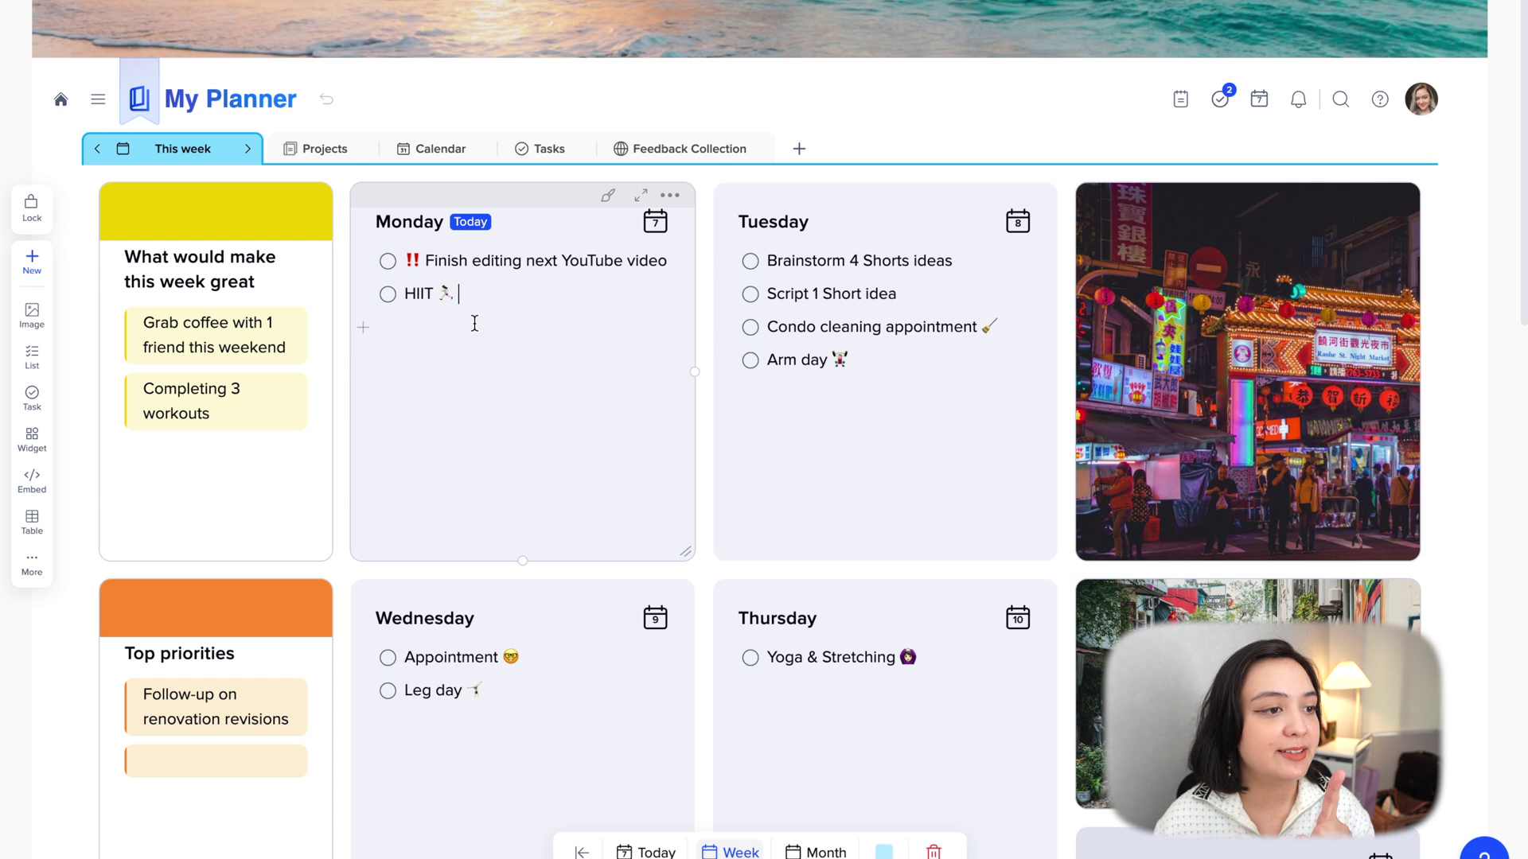
{"action": "scroll", "coordinate": [474, 323], "scroll_direction": "up", "scroll_amount": 1}
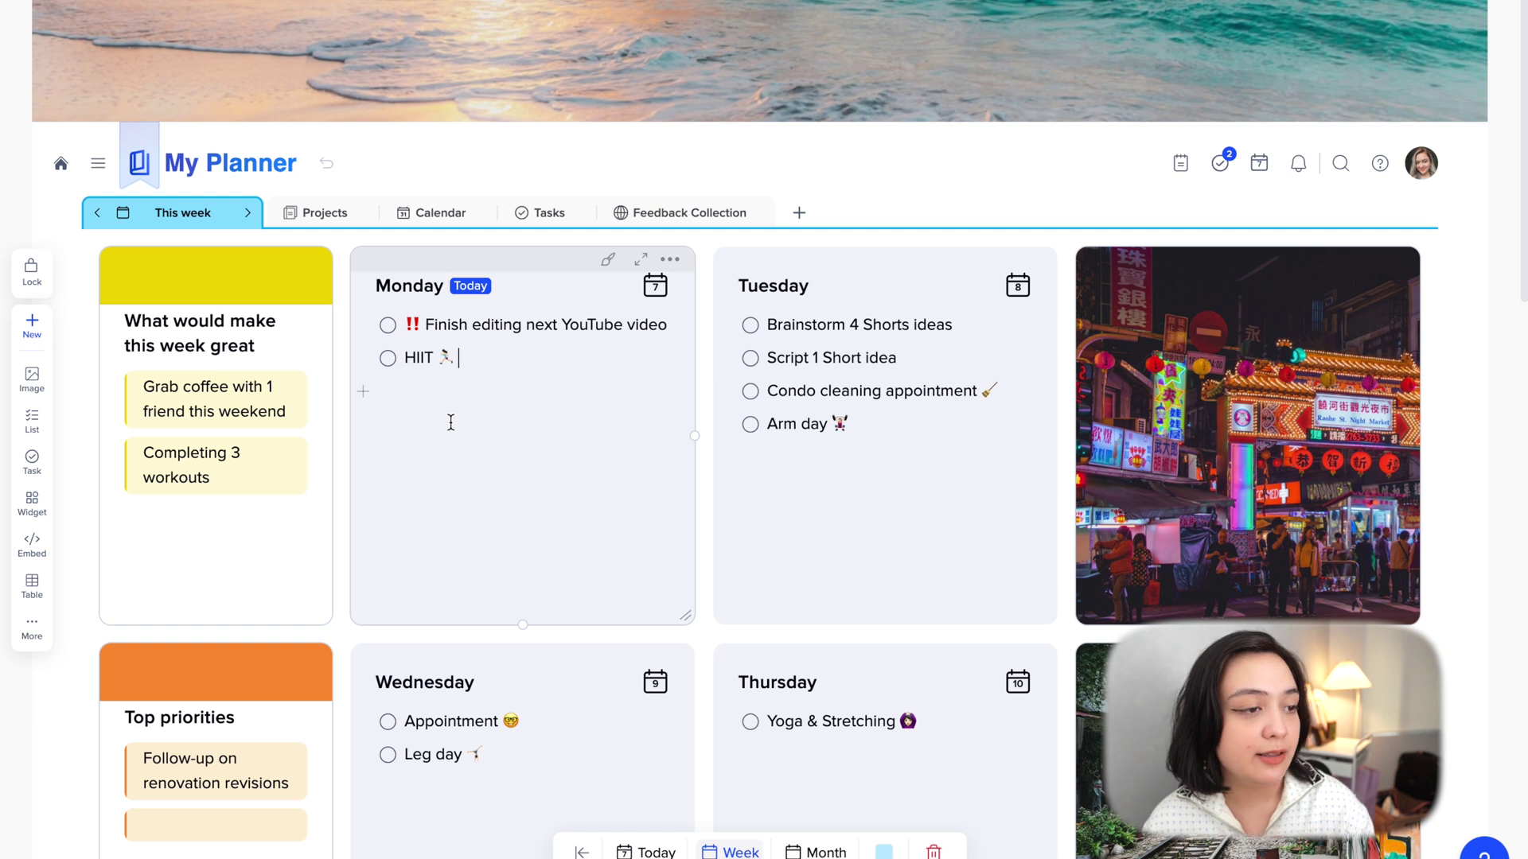
{"action": "left_click", "coordinate": [182, 212]}
Step: Open Monday April 7's day page and build it from the Daily To-Do List template
{"action": "left_click", "coordinate": [593, 406]}
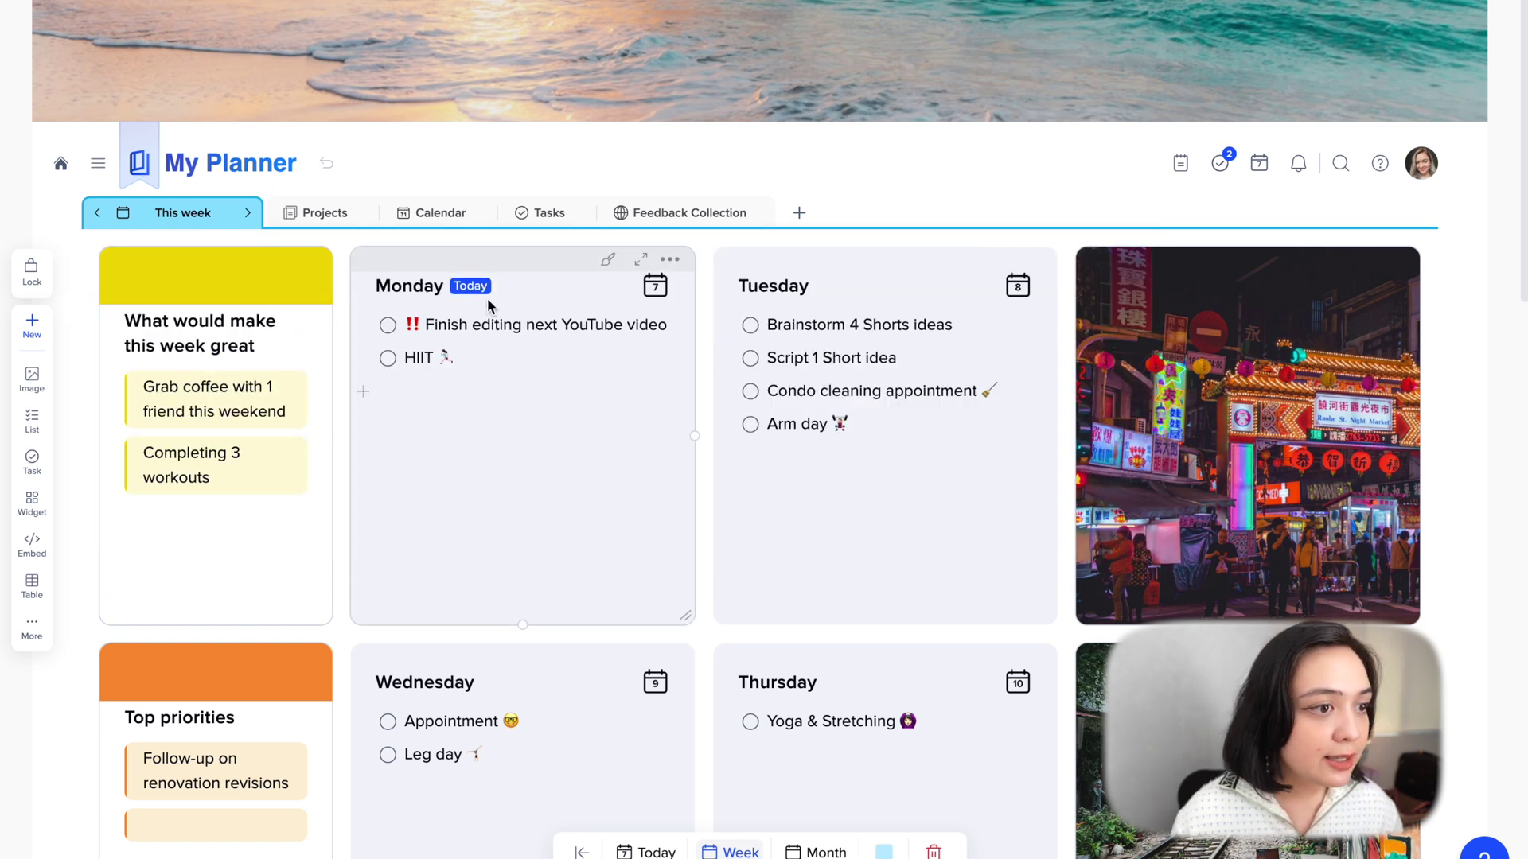
{"action": "left_click", "coordinate": [418, 290]}
{"action": "scroll", "coordinate": [356, 328], "scroll_direction": "down", "scroll_amount": 1}
{"action": "scroll", "coordinate": [356, 328], "scroll_direction": "down", "scroll_amount": 2}
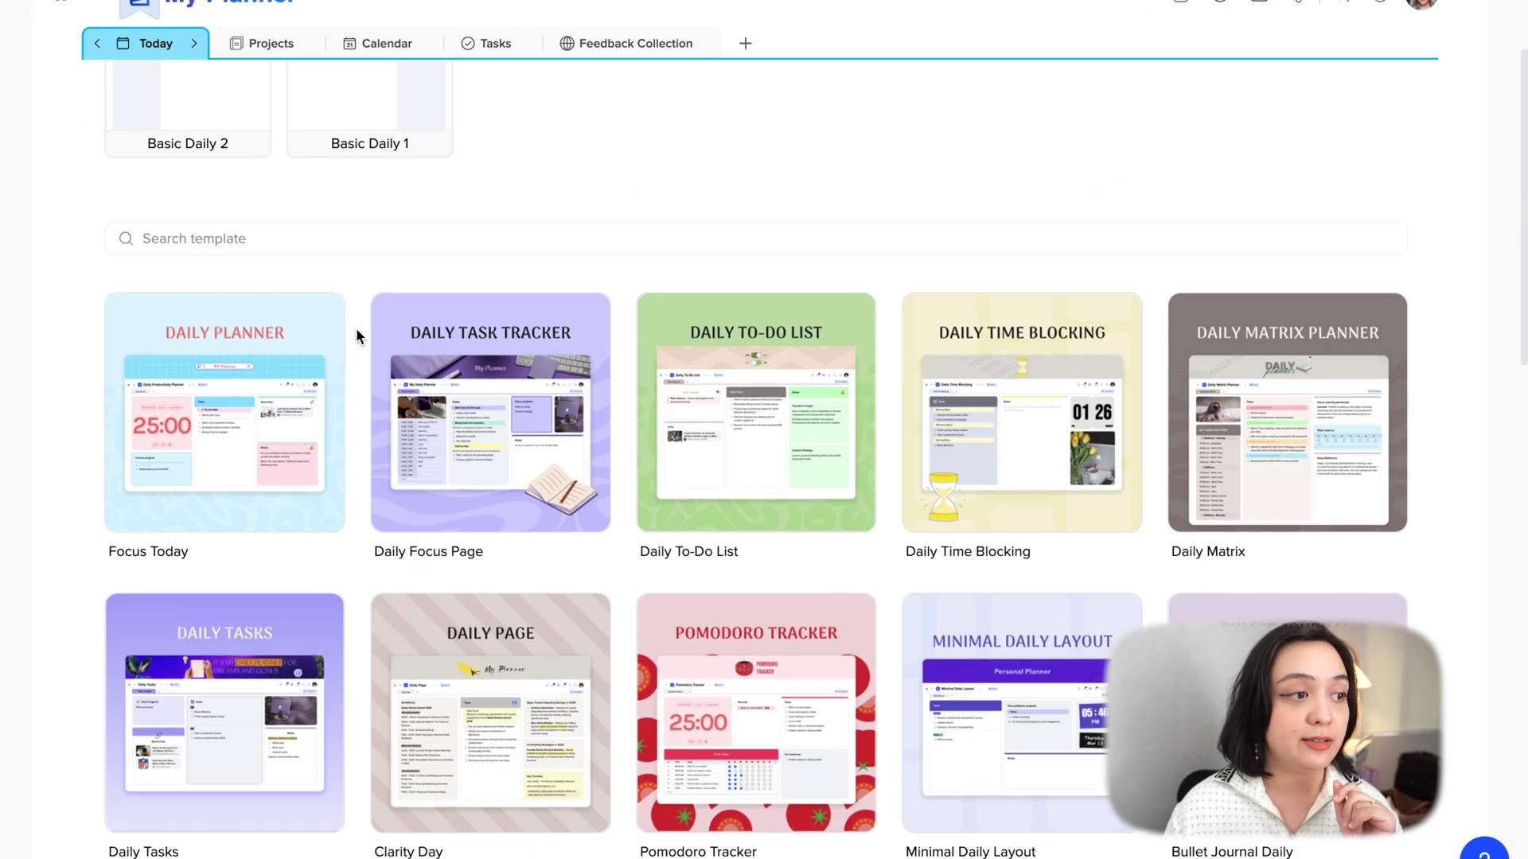
{"action": "left_click", "coordinate": [683, 449]}
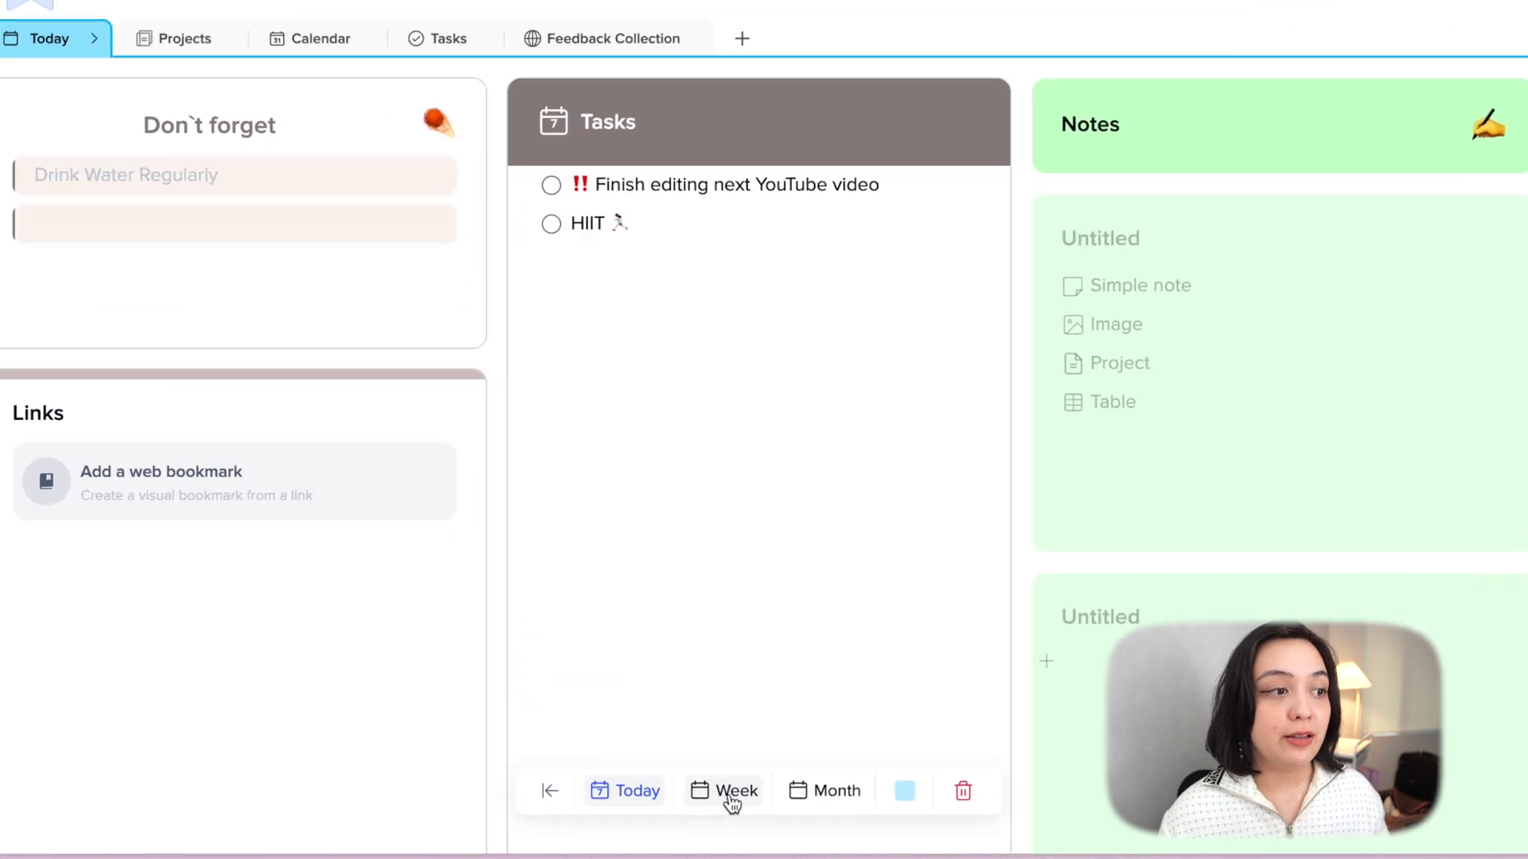
{"action": "left_click", "coordinate": [740, 803]}
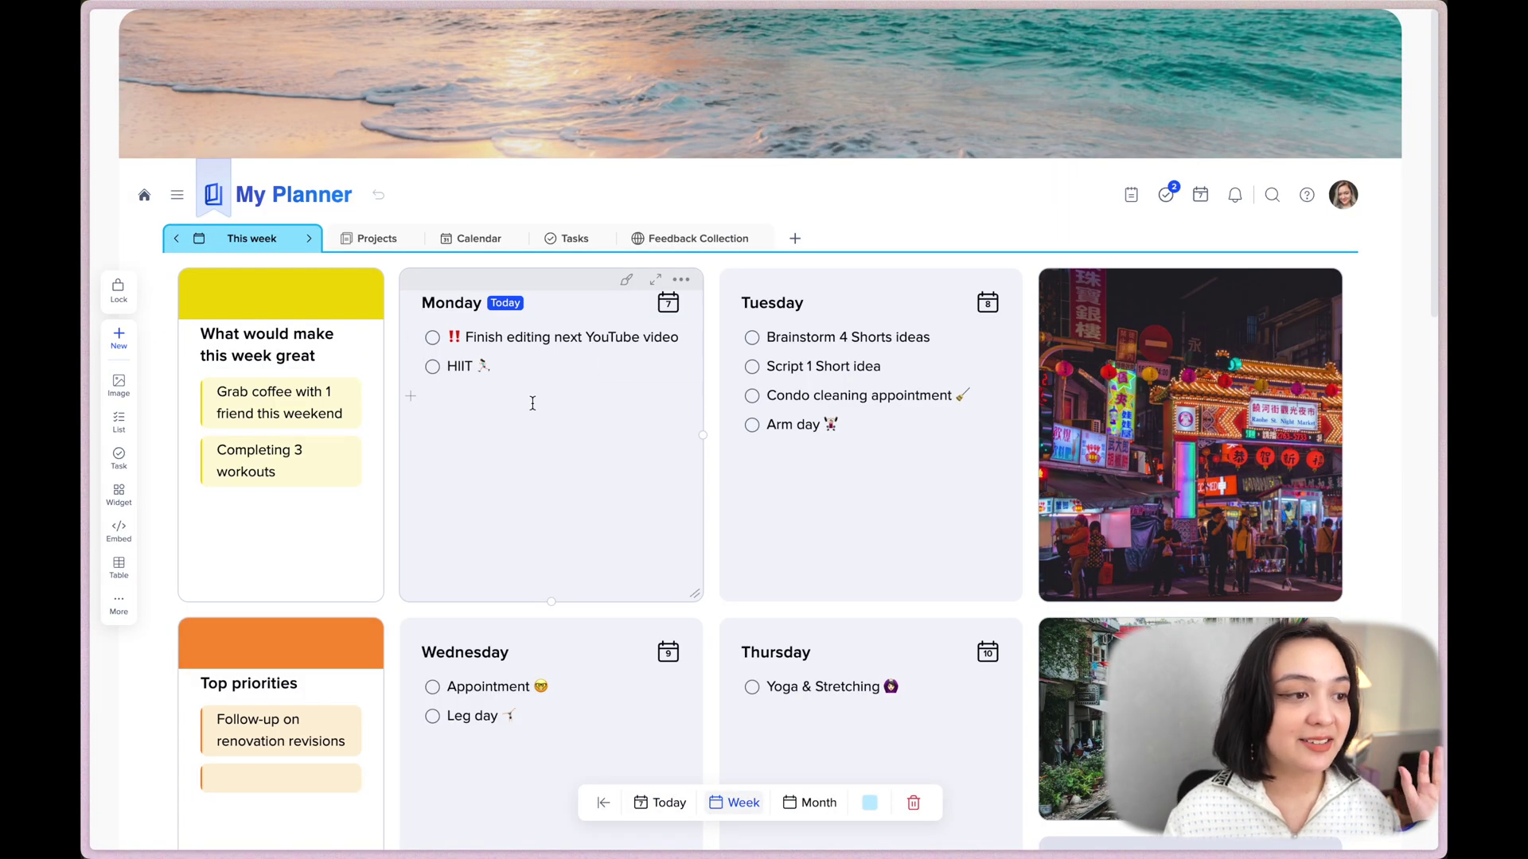
{"action": "left_click", "coordinate": [464, 315]}
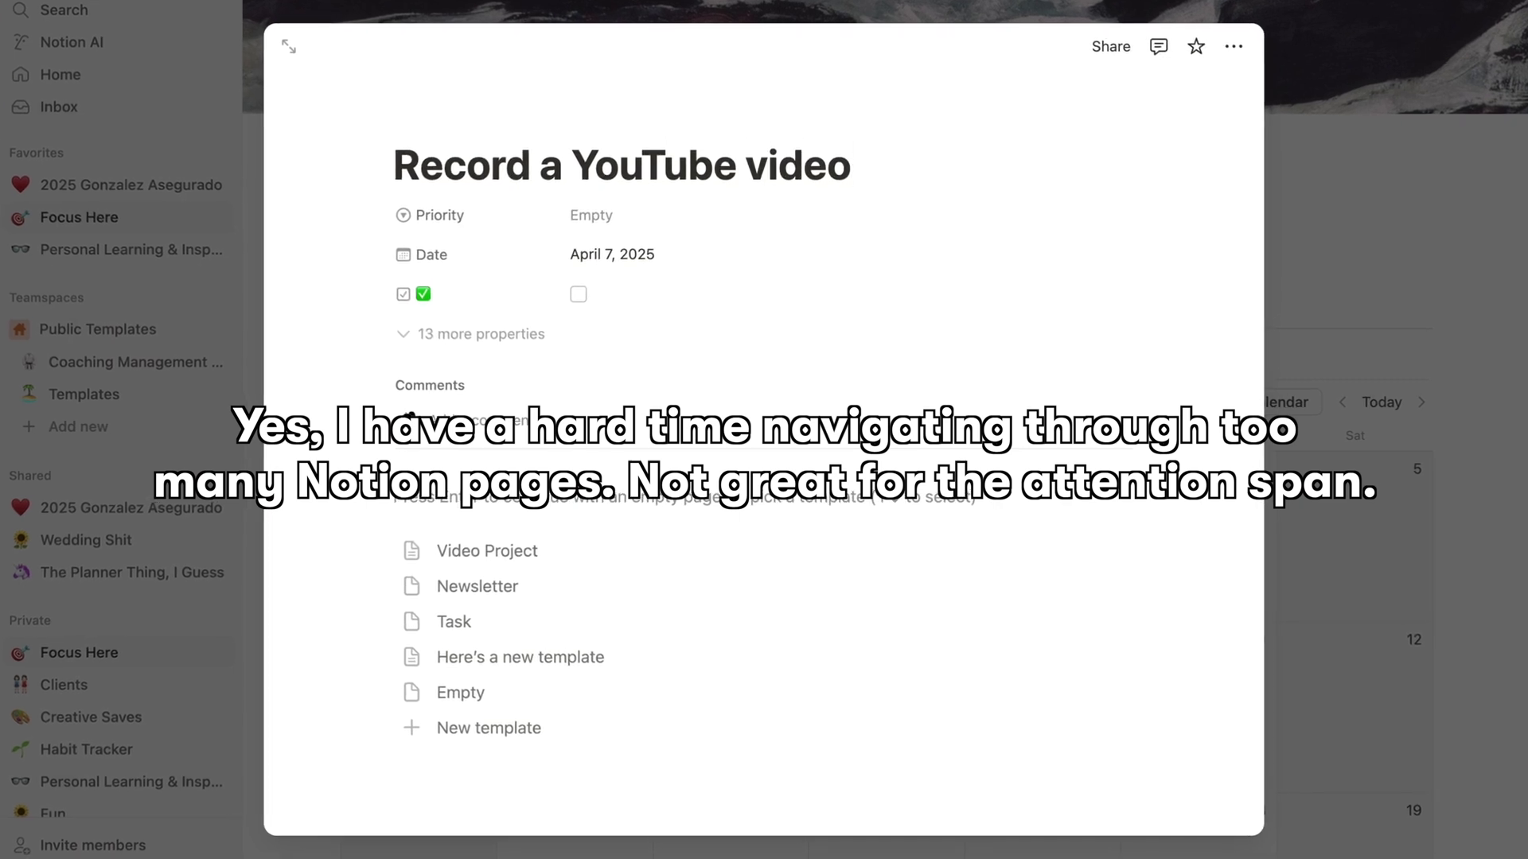
Step: Apply the Newsletter template to the Record a YouTube video item and close its page
{"action": "left_click", "coordinate": [588, 503]}
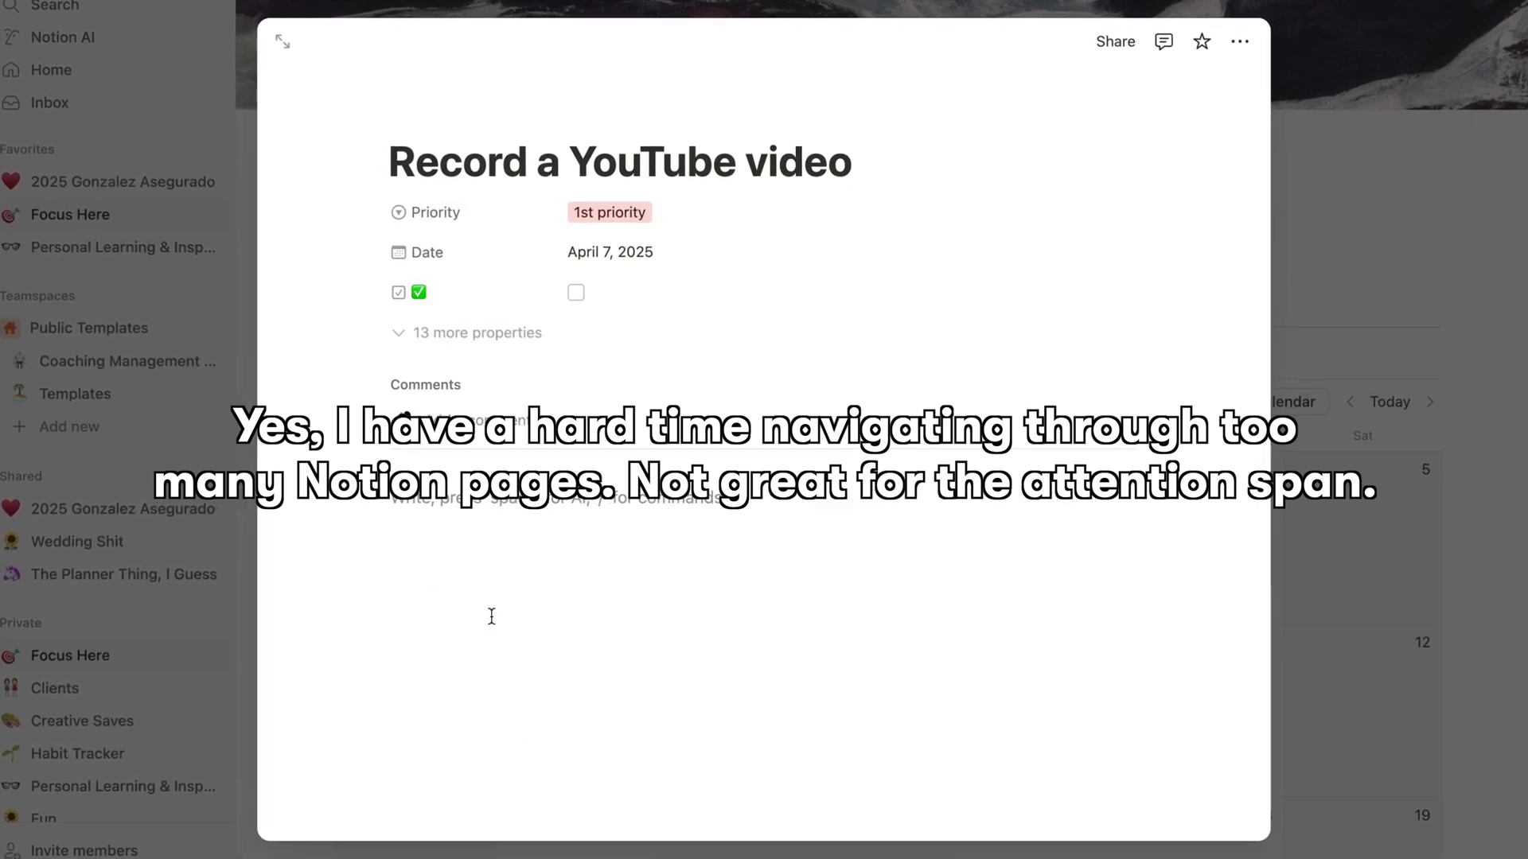
{"action": "left_click", "coordinate": [1384, 294]}
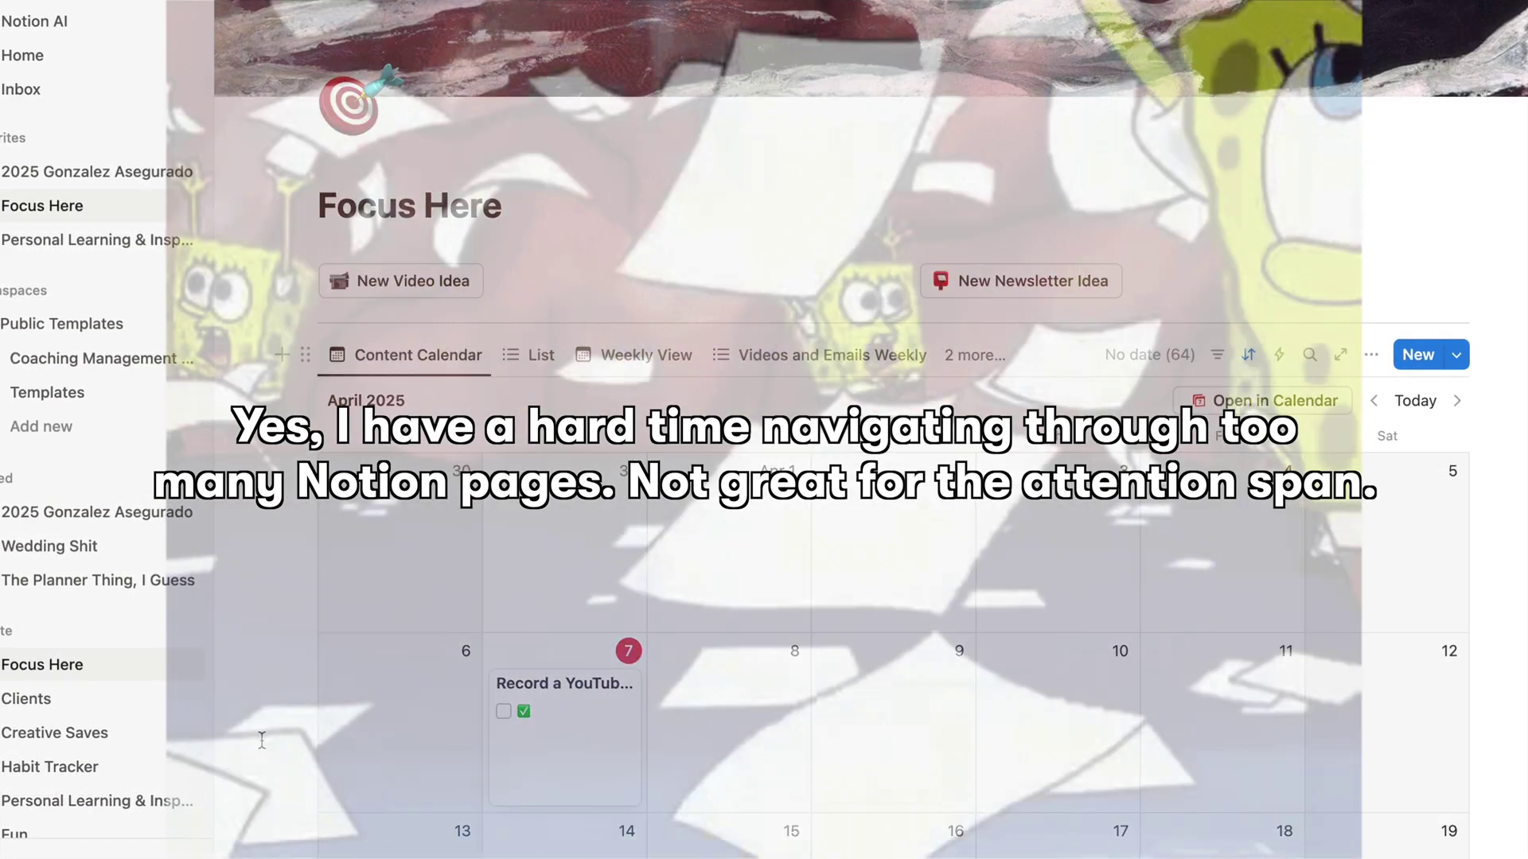
{"action": "scroll", "coordinate": [265, 739], "scroll_direction": "down", "scroll_amount": 3}
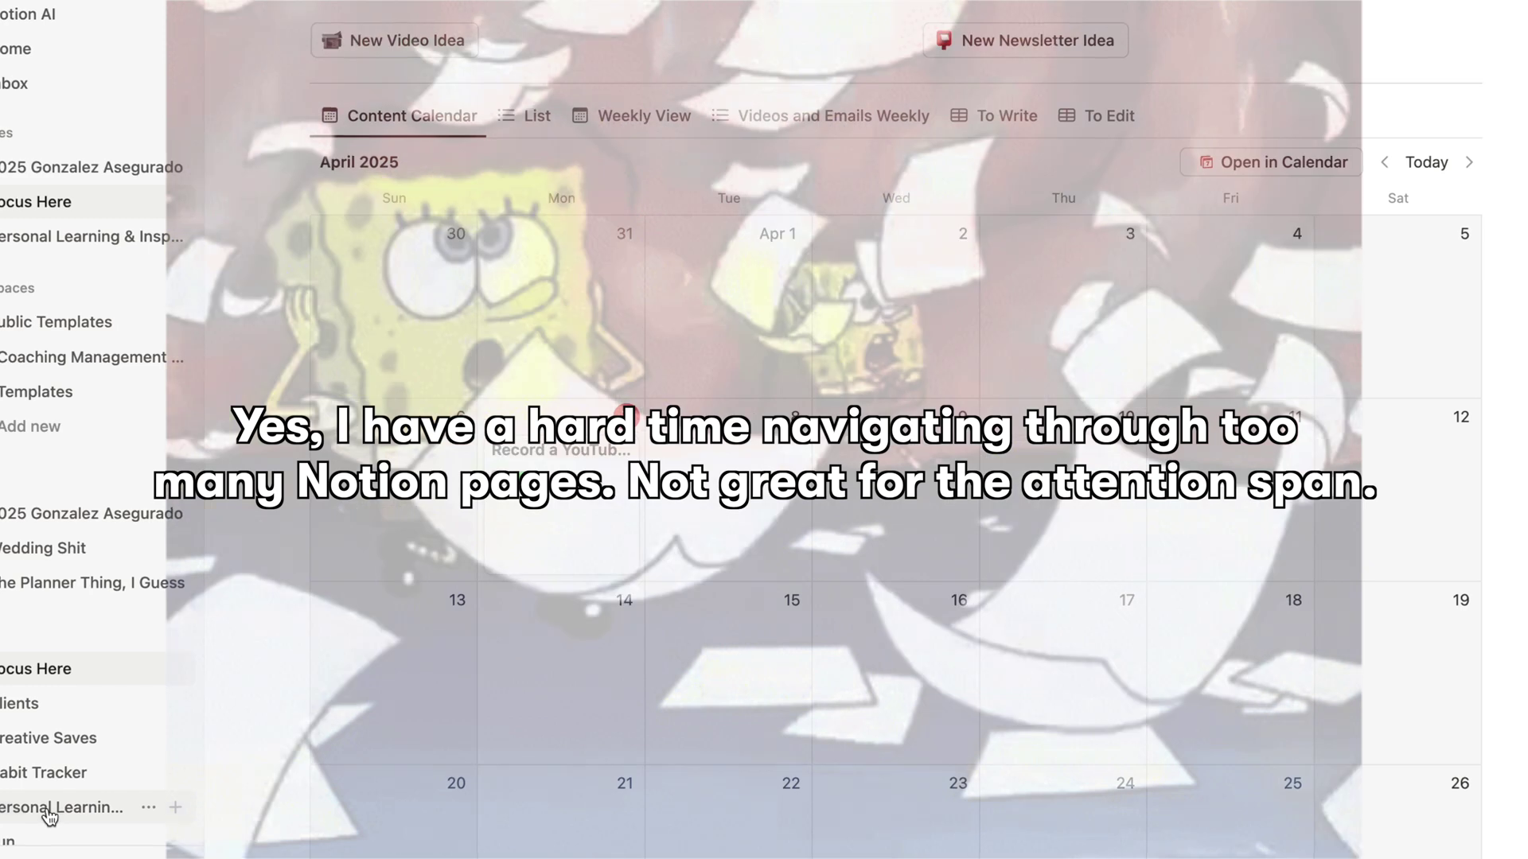
Step: Visit the Personal Learning & Inspiration and Habit Tracker pages, then return to Focus Here
{"action": "left_click", "coordinate": [49, 804]}
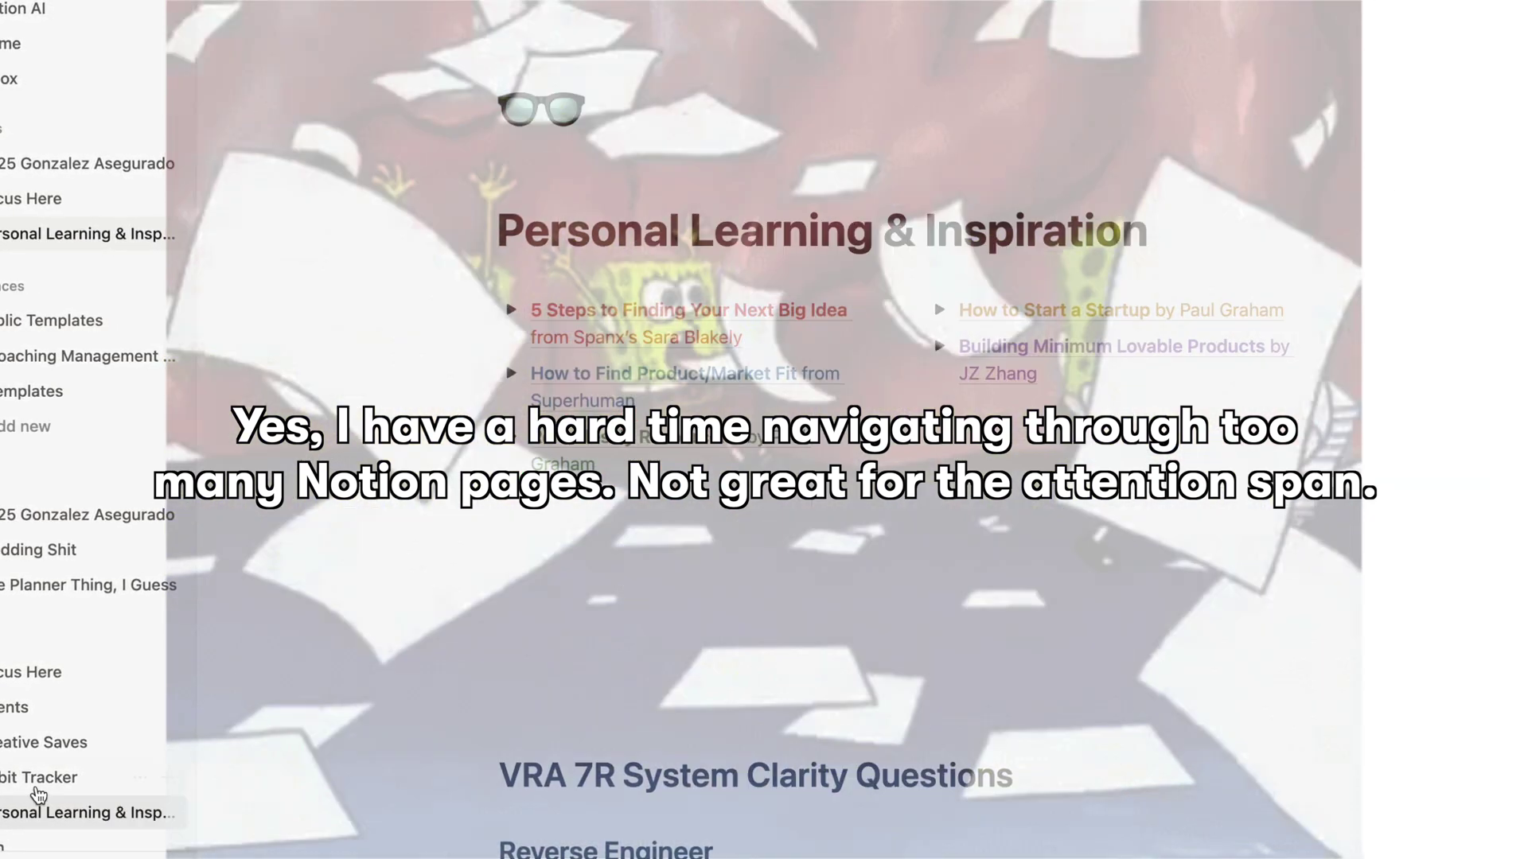
{"action": "left_click", "coordinate": [46, 781]}
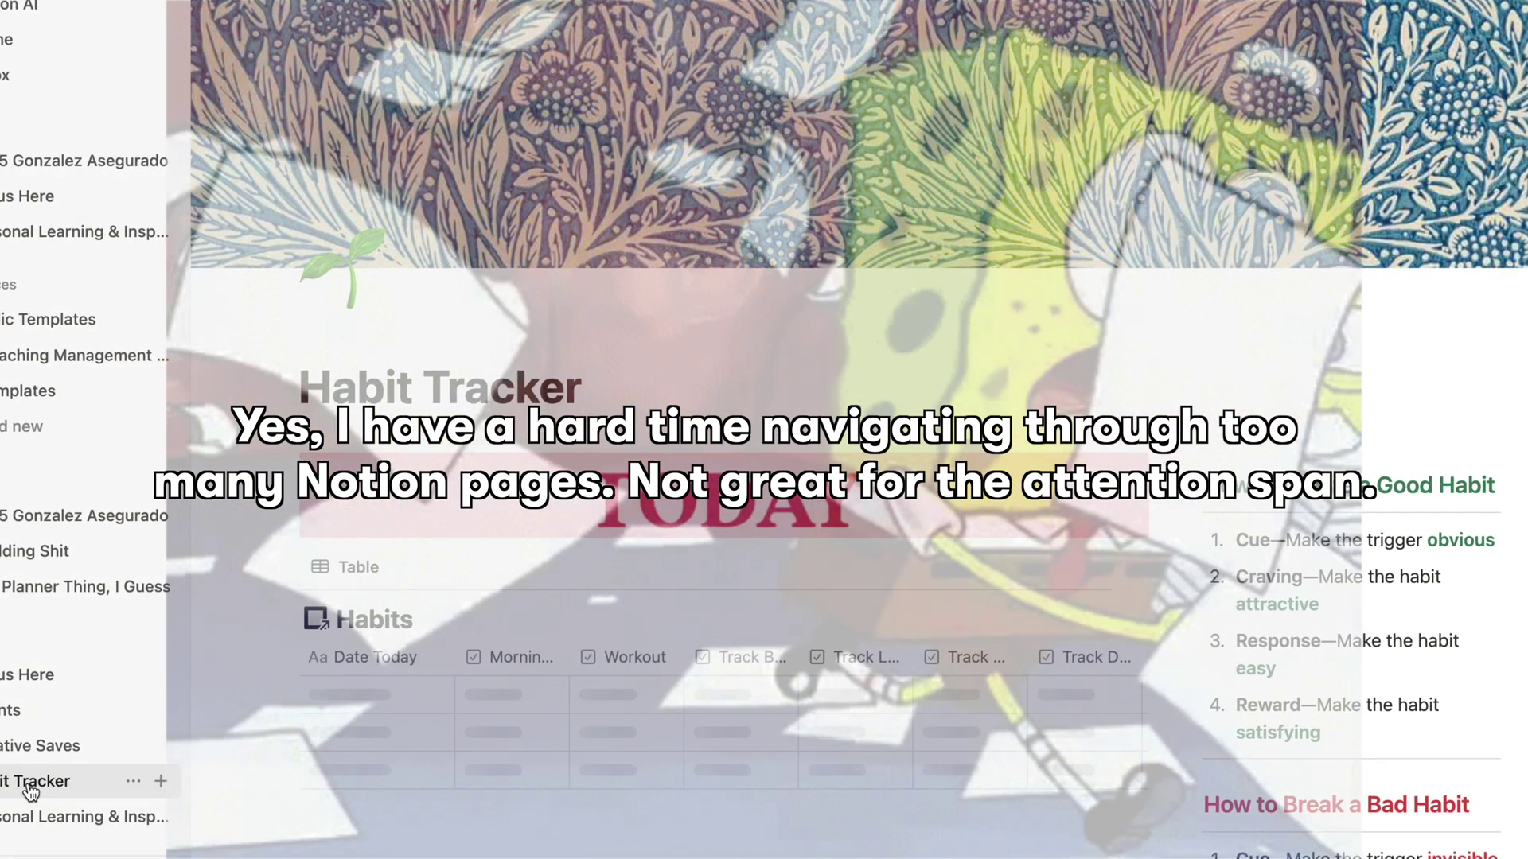
{"action": "scroll", "coordinate": [382, 610], "scroll_direction": "down", "scroll_amount": 7}
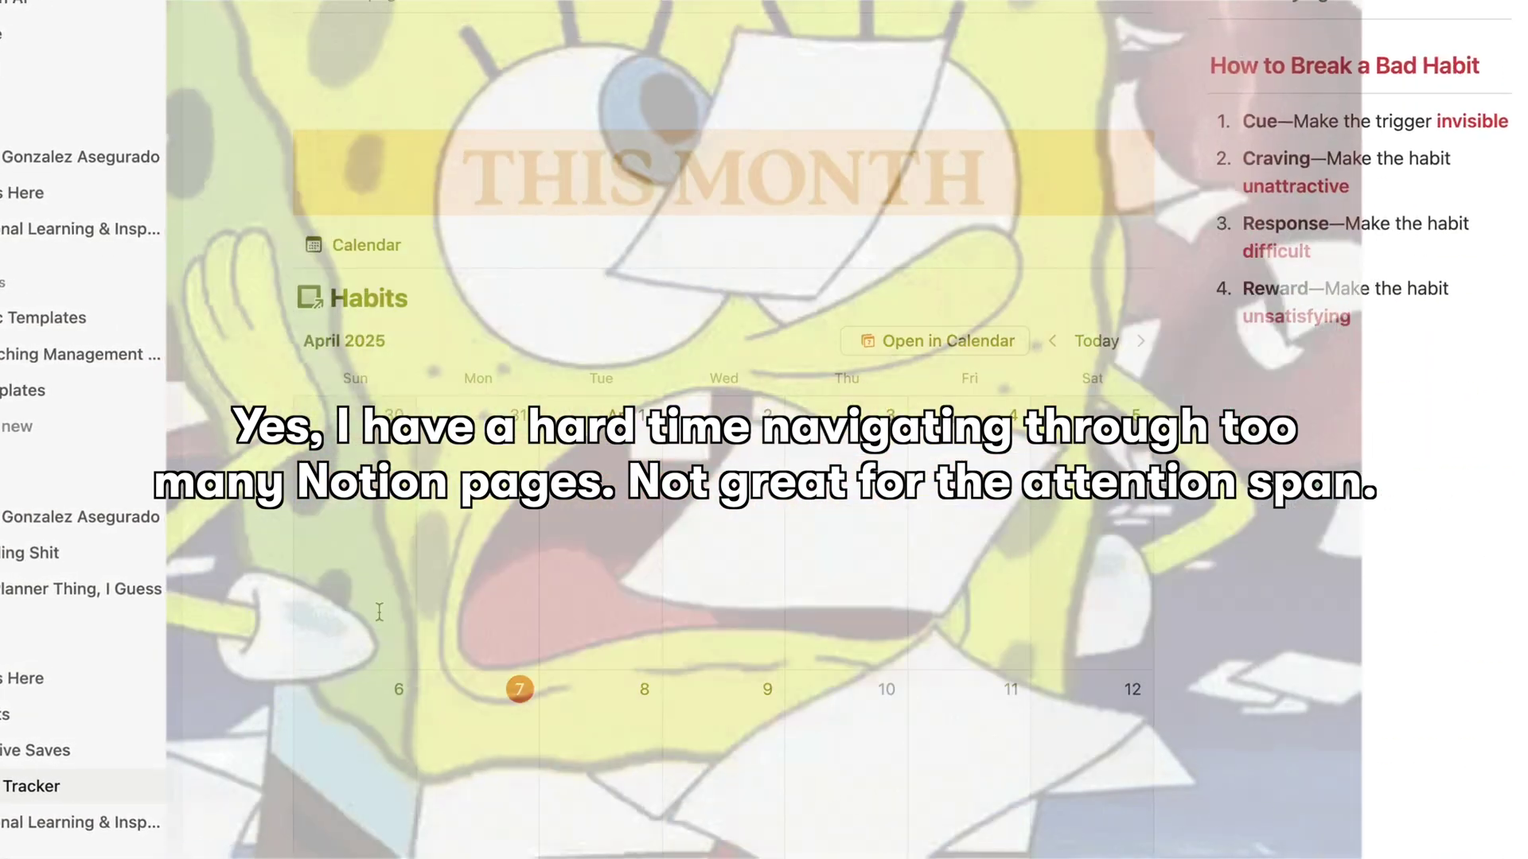
{"action": "scroll", "coordinate": [378, 612], "scroll_direction": "up", "scroll_amount": 4}
{"action": "scroll", "coordinate": [724, 350], "scroll_direction": "up", "scroll_amount": 6}
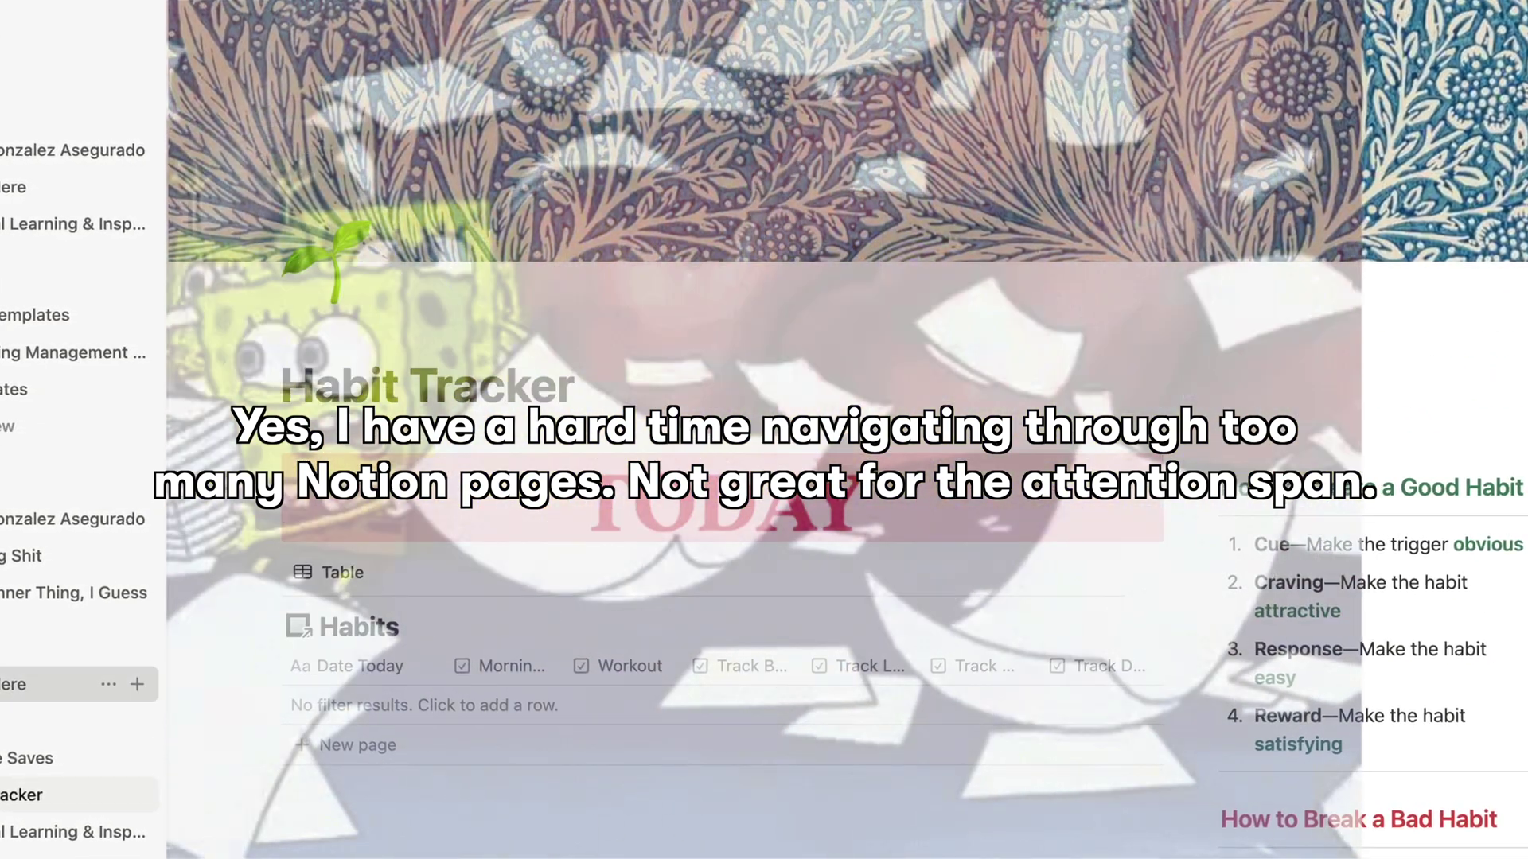
{"action": "left_click", "coordinate": [16, 683]}
{"action": "scroll", "coordinate": [611, 497], "scroll_direction": "down", "scroll_amount": 6}
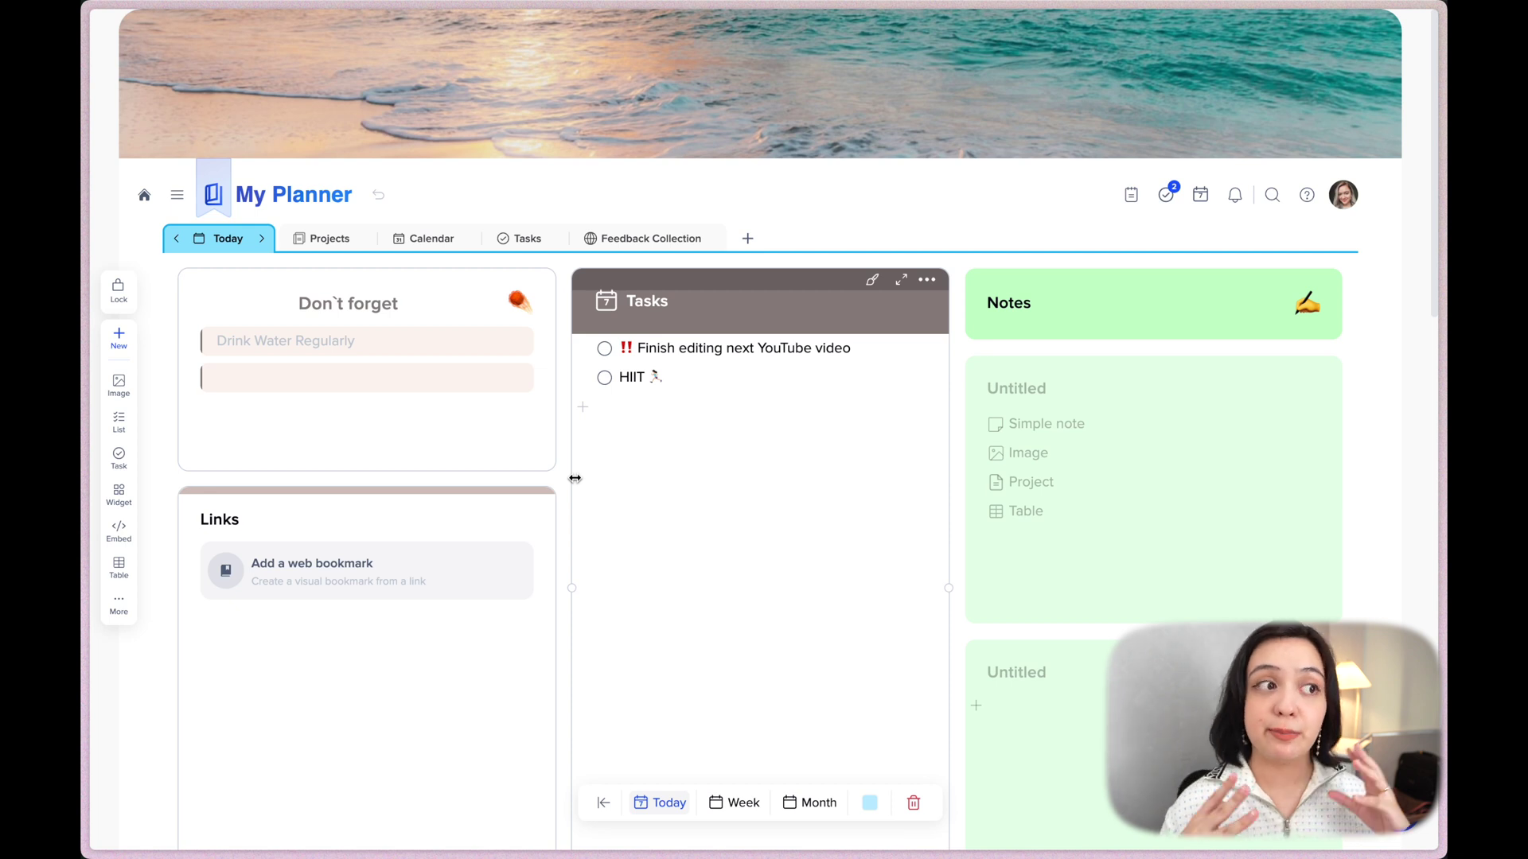
Step: Drag Brainstorm 4 Shorts ideas onto Monday in the week calendar, check today's tasks, then return it to Tuesday
{"action": "left_click", "coordinate": [1200, 197]}
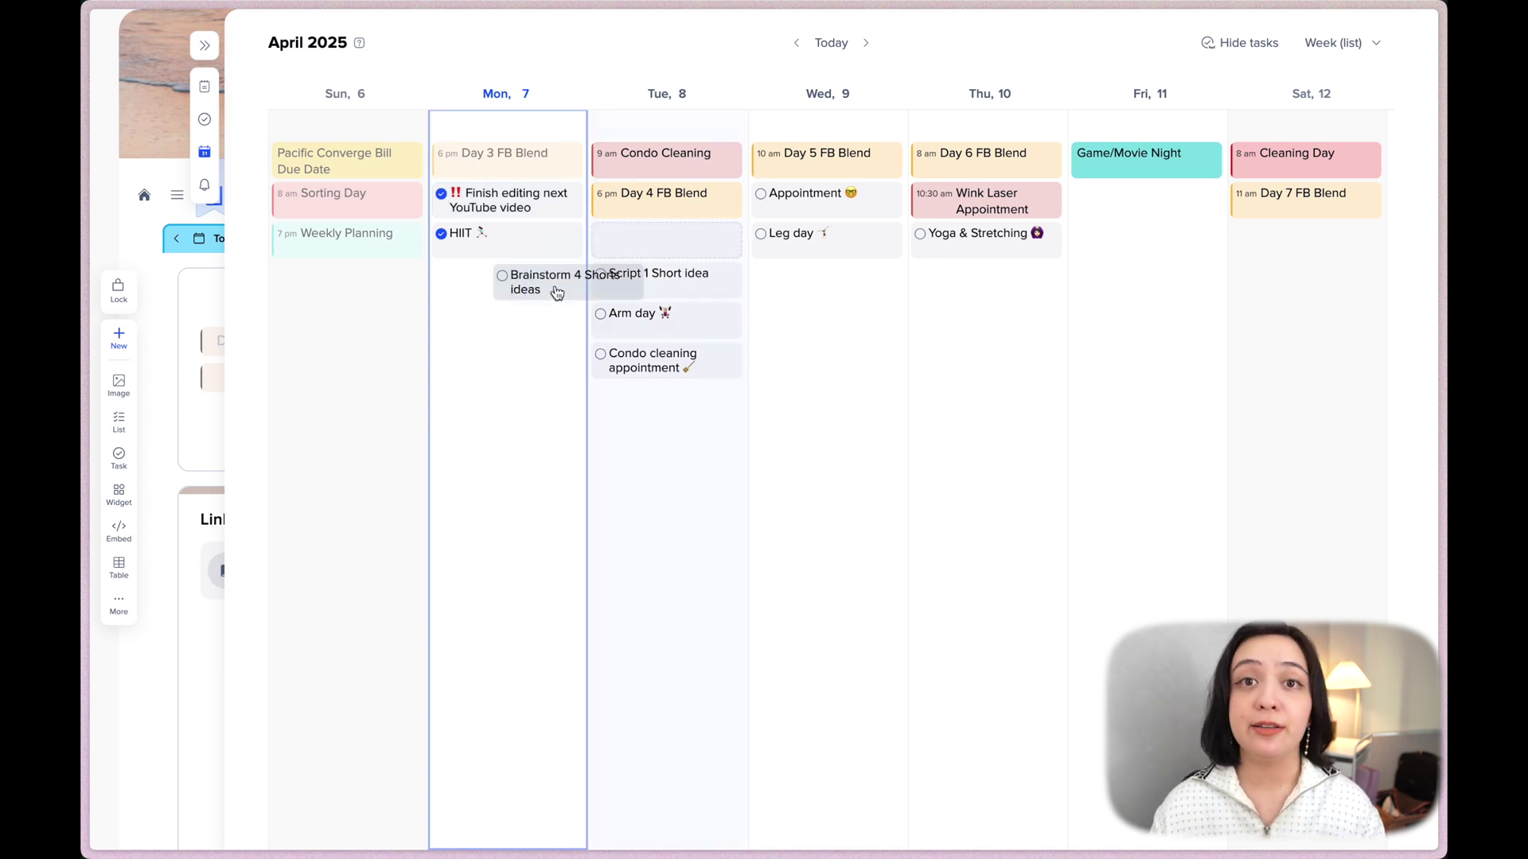
{"action": "left_click_drag", "start_coordinate": [557, 293], "coordinate": [499, 290]}
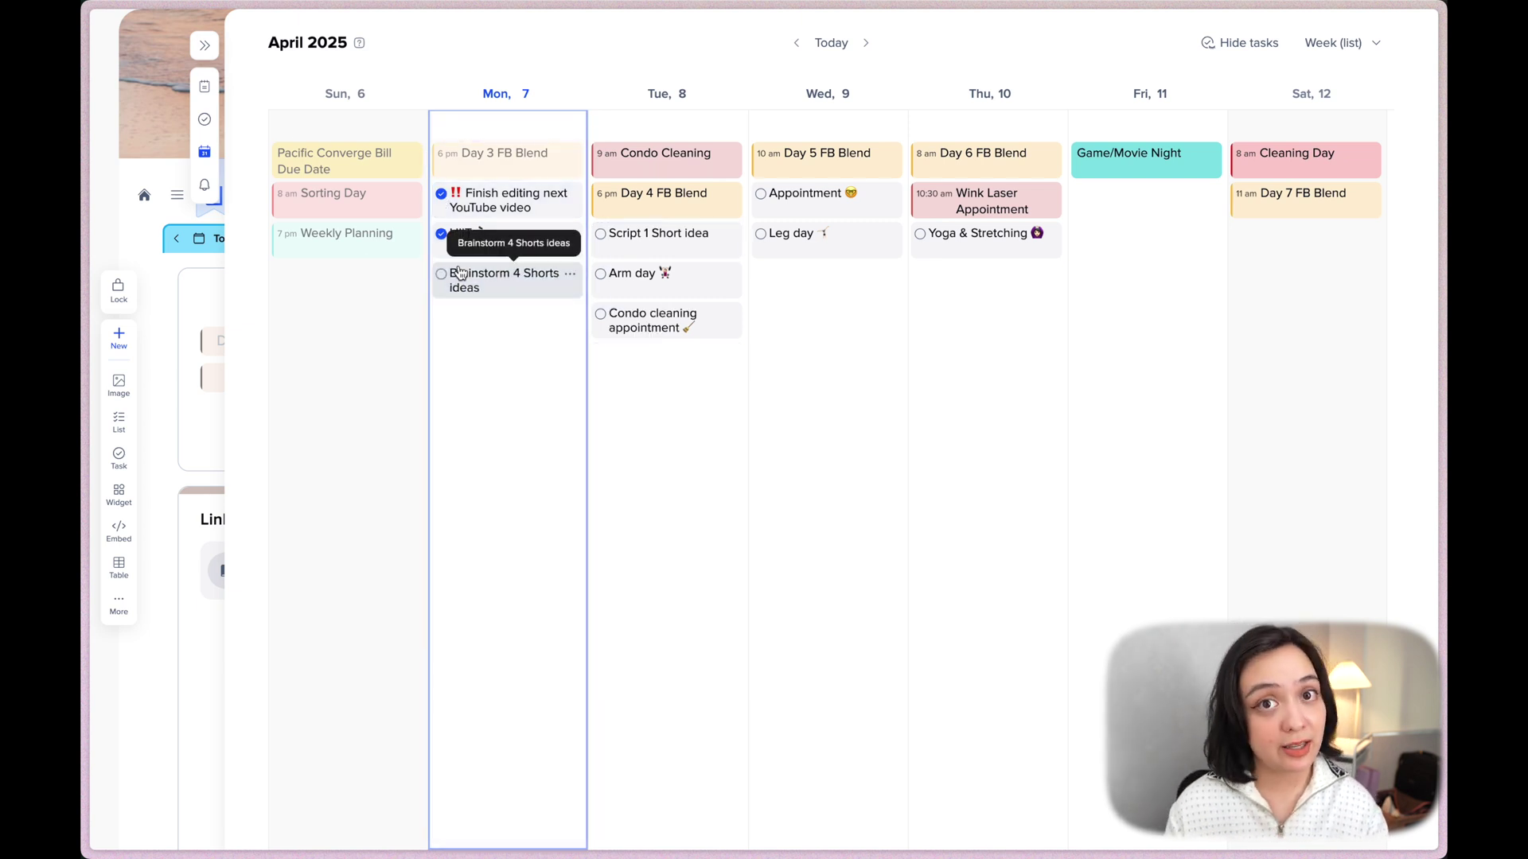
{"action": "left_click", "coordinate": [208, 48]}
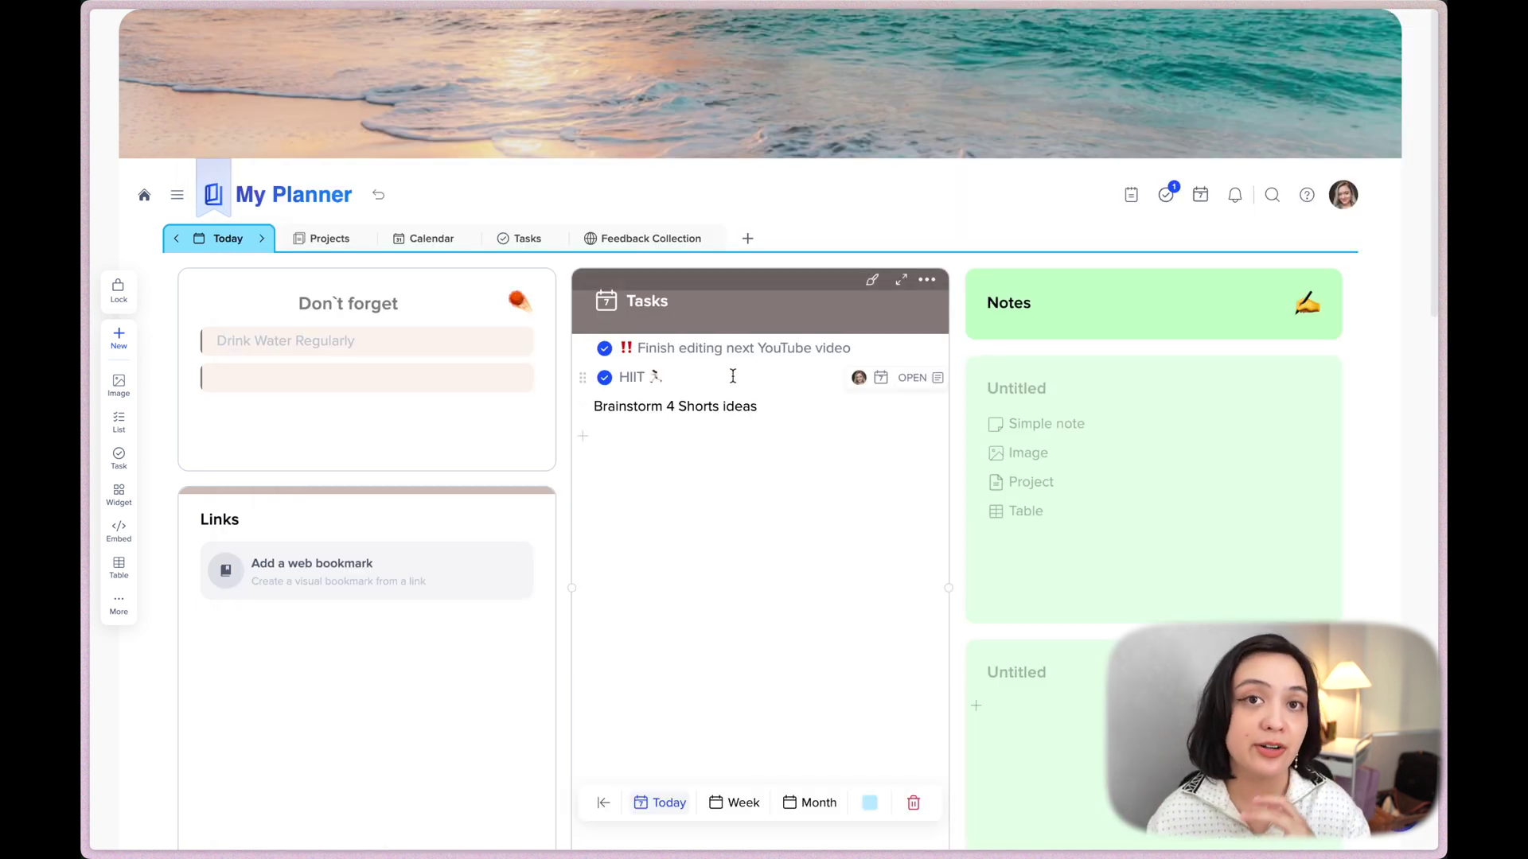
{"action": "left_click", "coordinate": [1199, 195]}
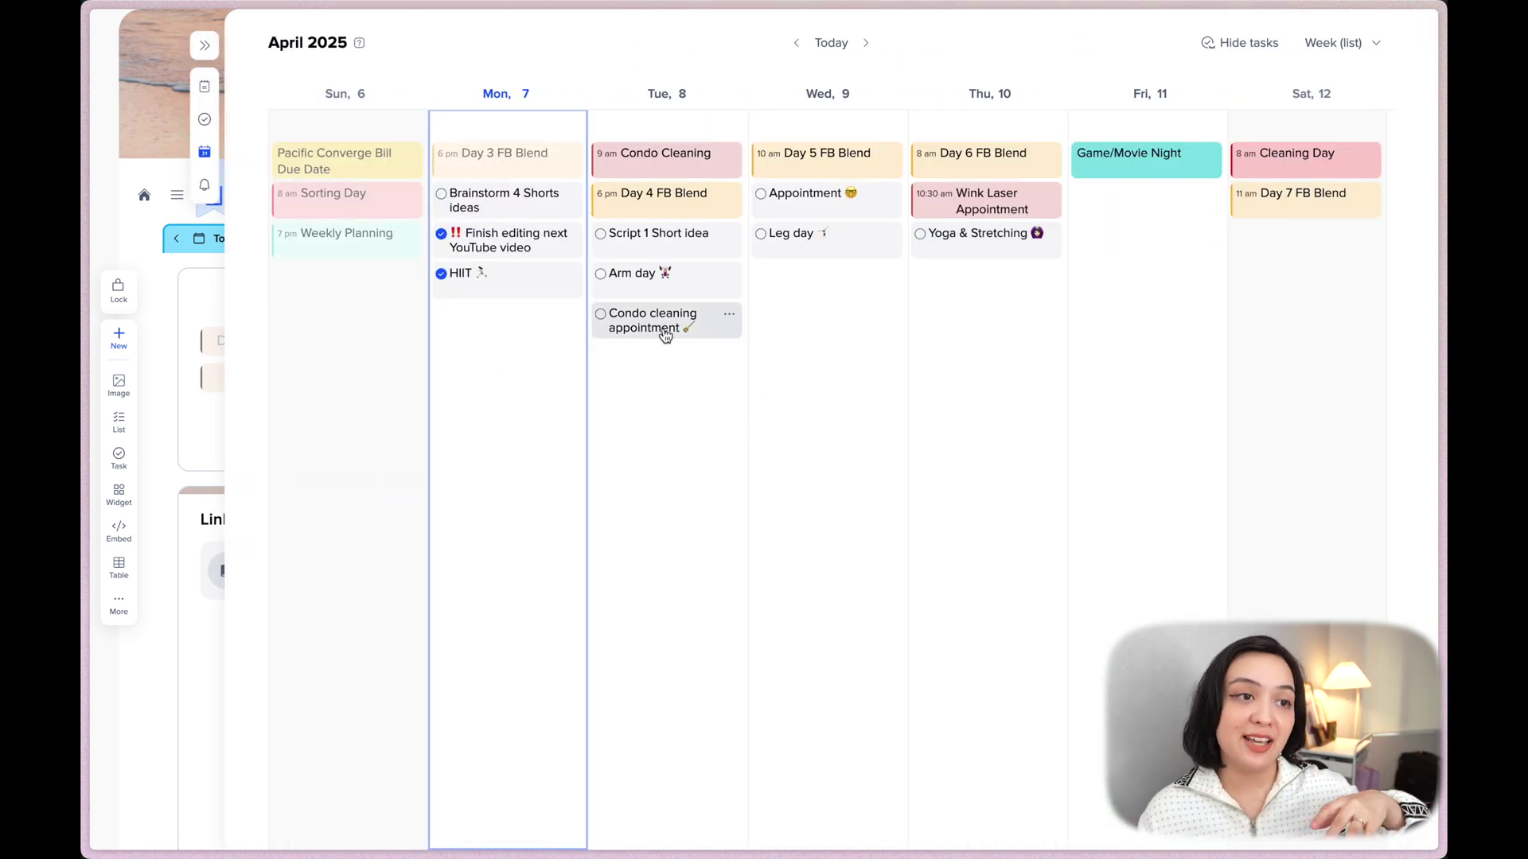
{"action": "left_click_drag", "start_coordinate": [565, 209], "coordinate": [641, 221]}
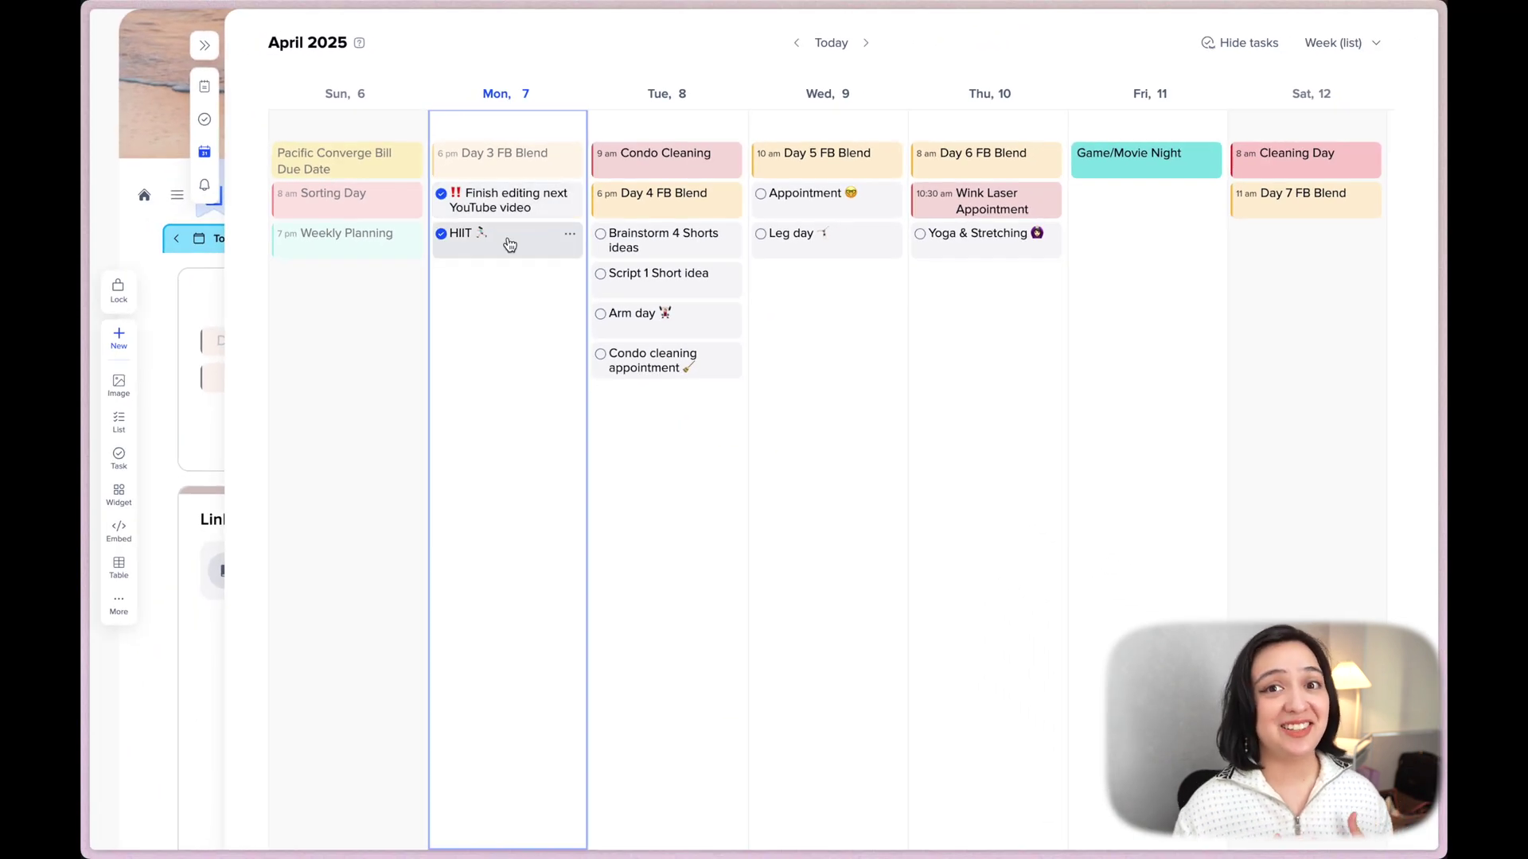
Step: Switch the planner from today's page to this week's page, then to the April month page
{"action": "left_click", "coordinate": [203, 46]}
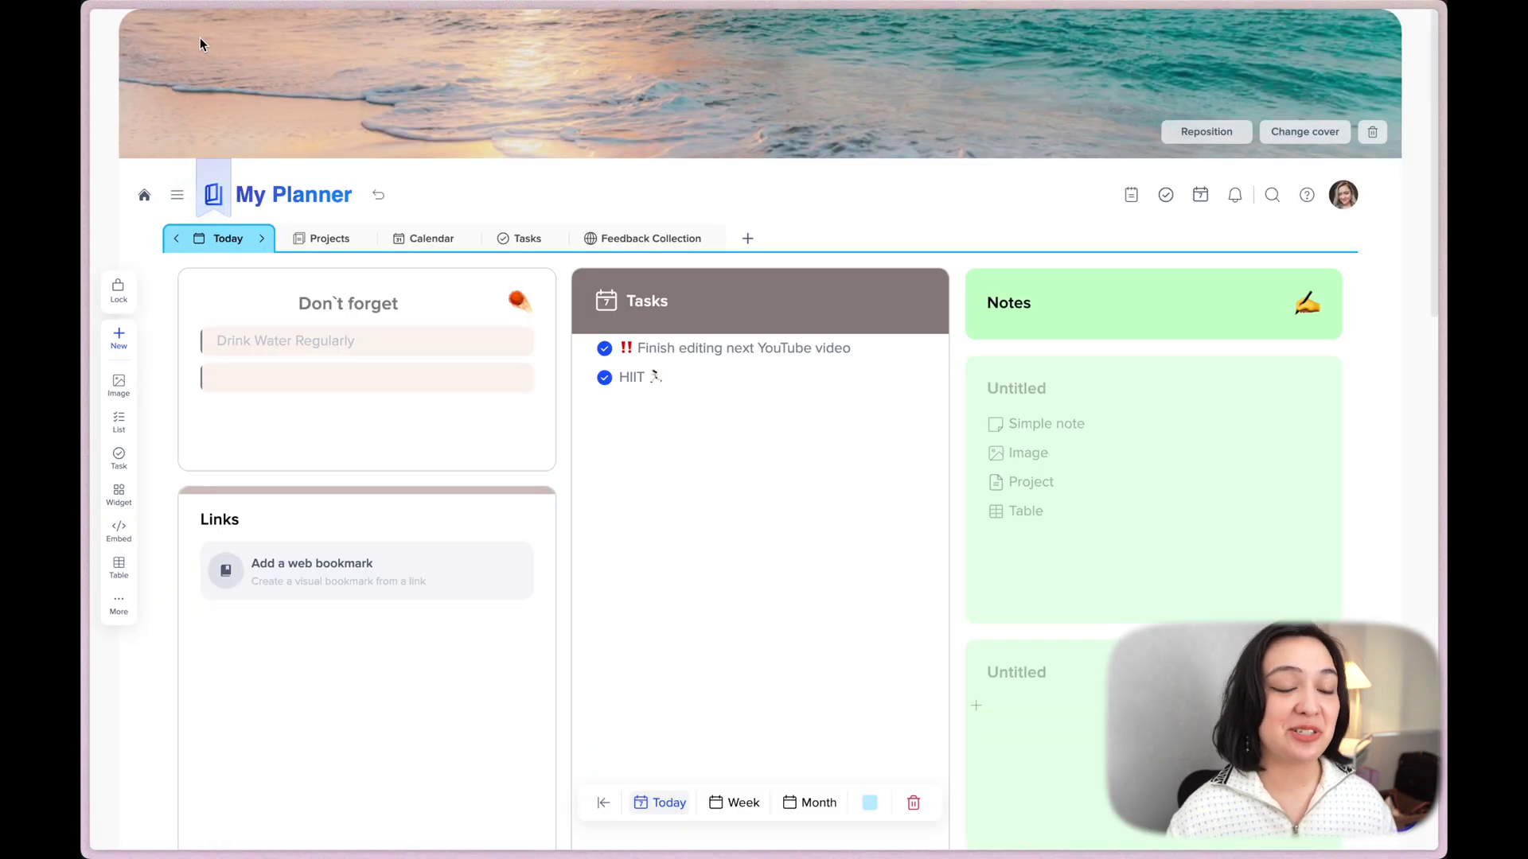
{"action": "left_click", "coordinate": [221, 233]}
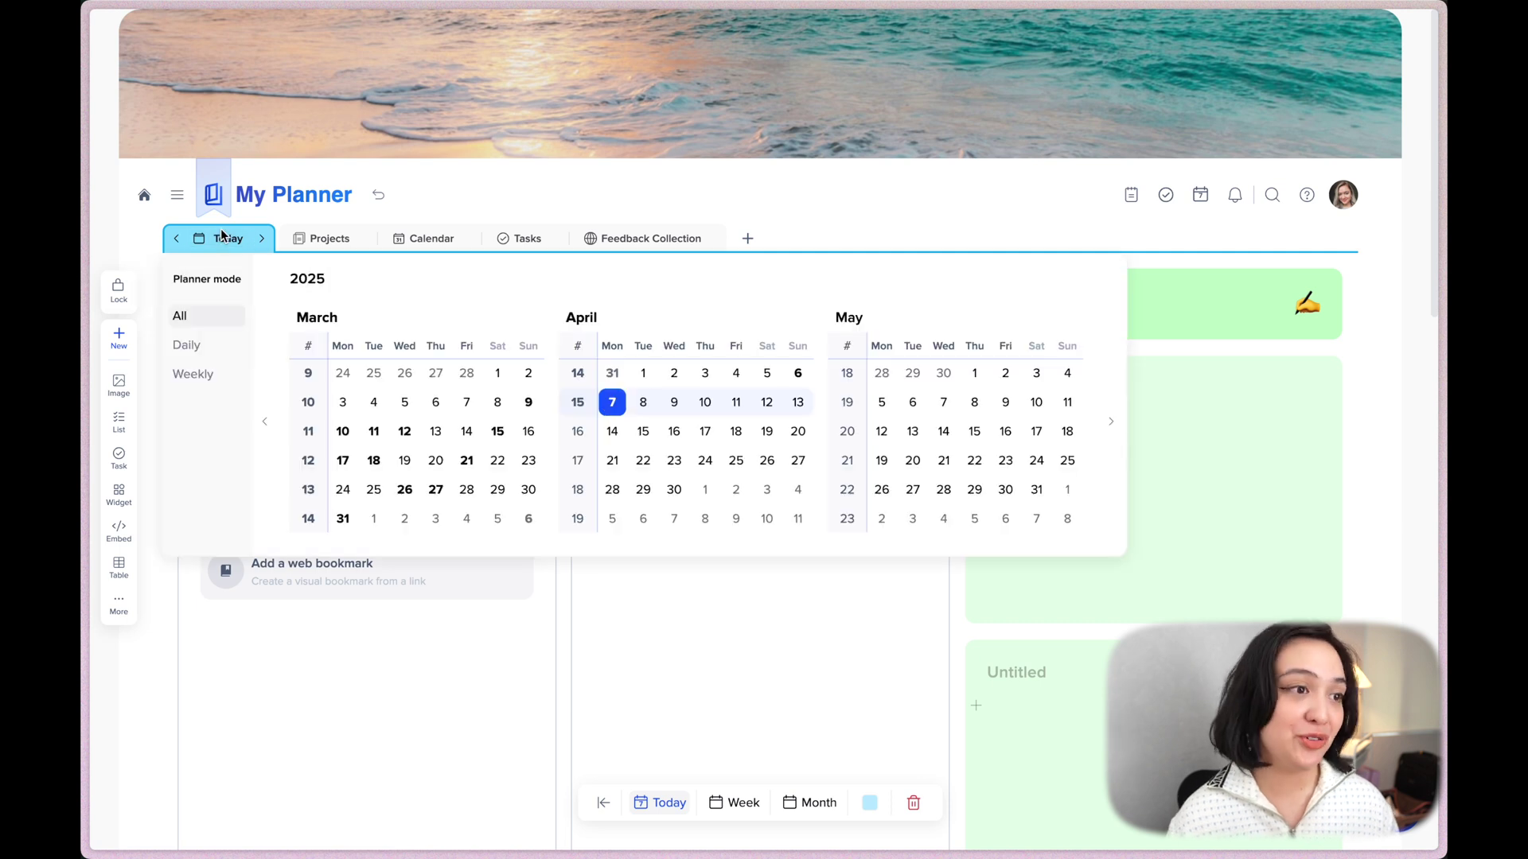
{"action": "left_click", "coordinate": [588, 403]}
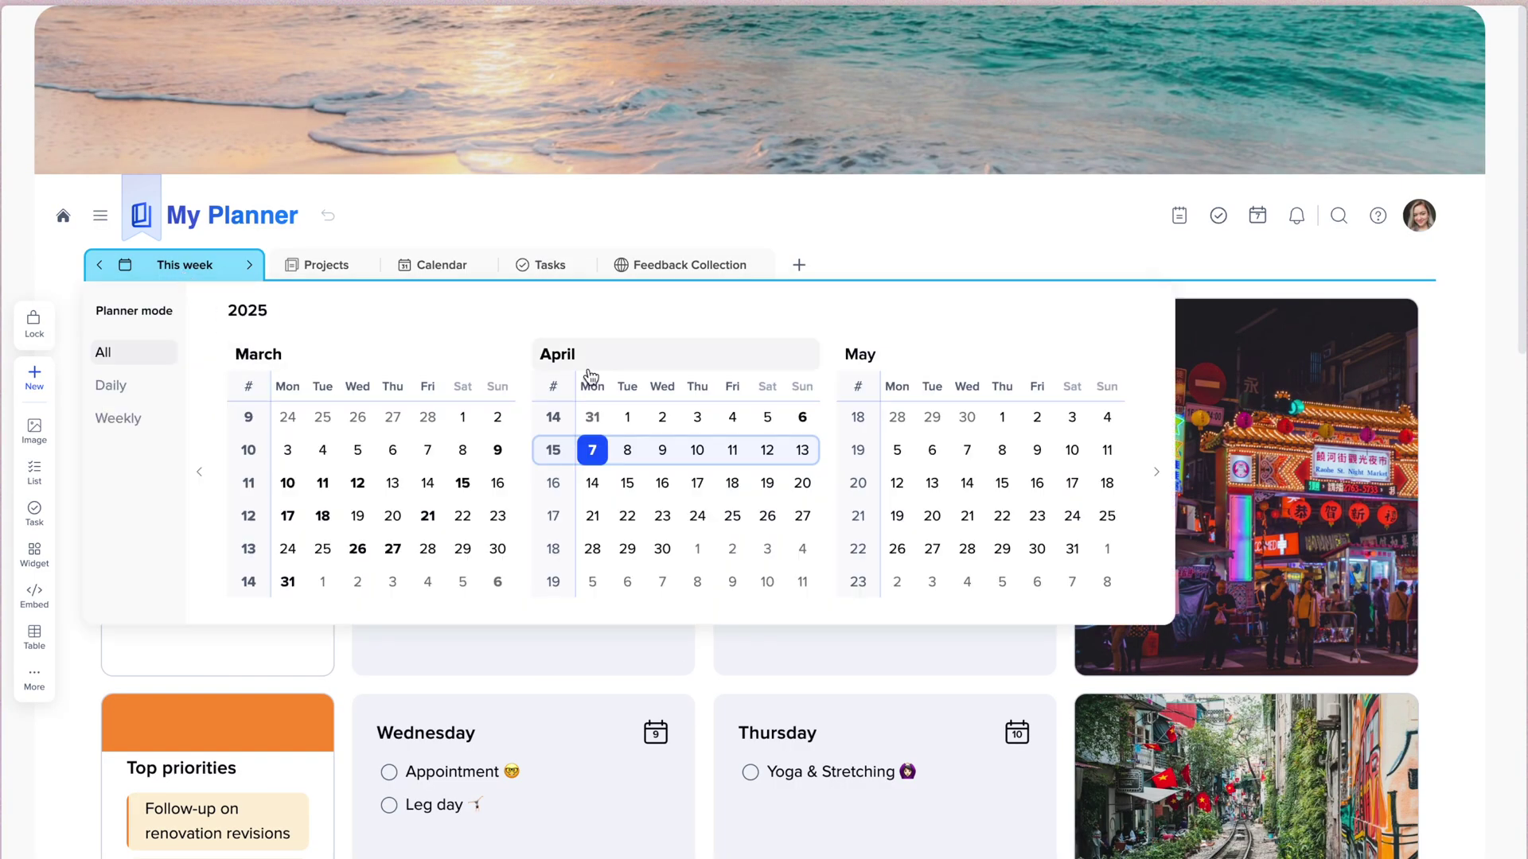
{"action": "left_click", "coordinate": [599, 356]}
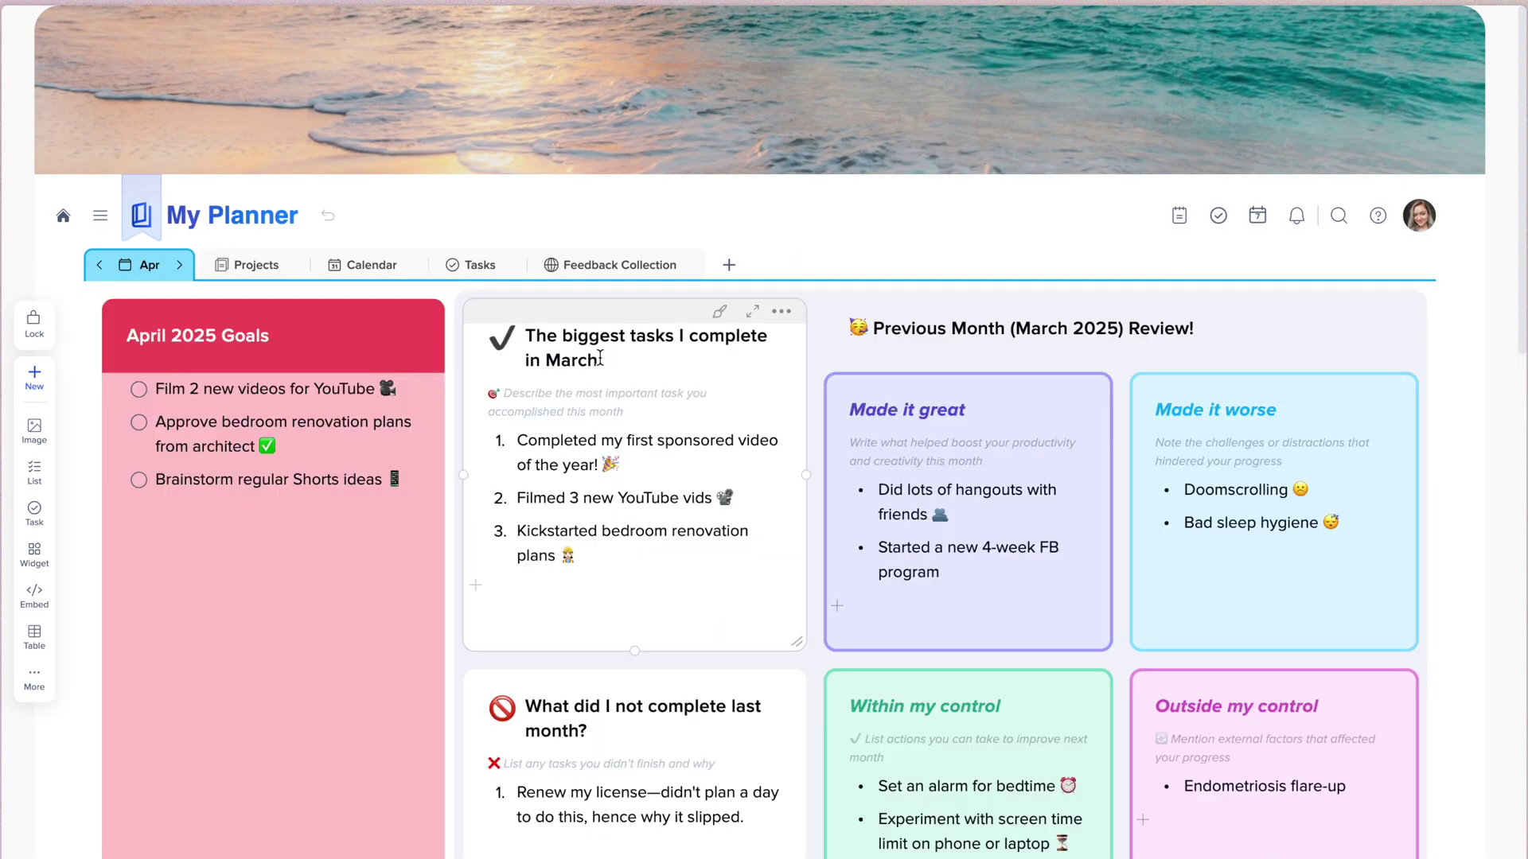
{"action": "scroll", "coordinate": [597, 557], "scroll_direction": "down", "scroll_amount": 3}
{"action": "scroll", "coordinate": [588, 589], "scroll_direction": "up", "scroll_amount": 3}
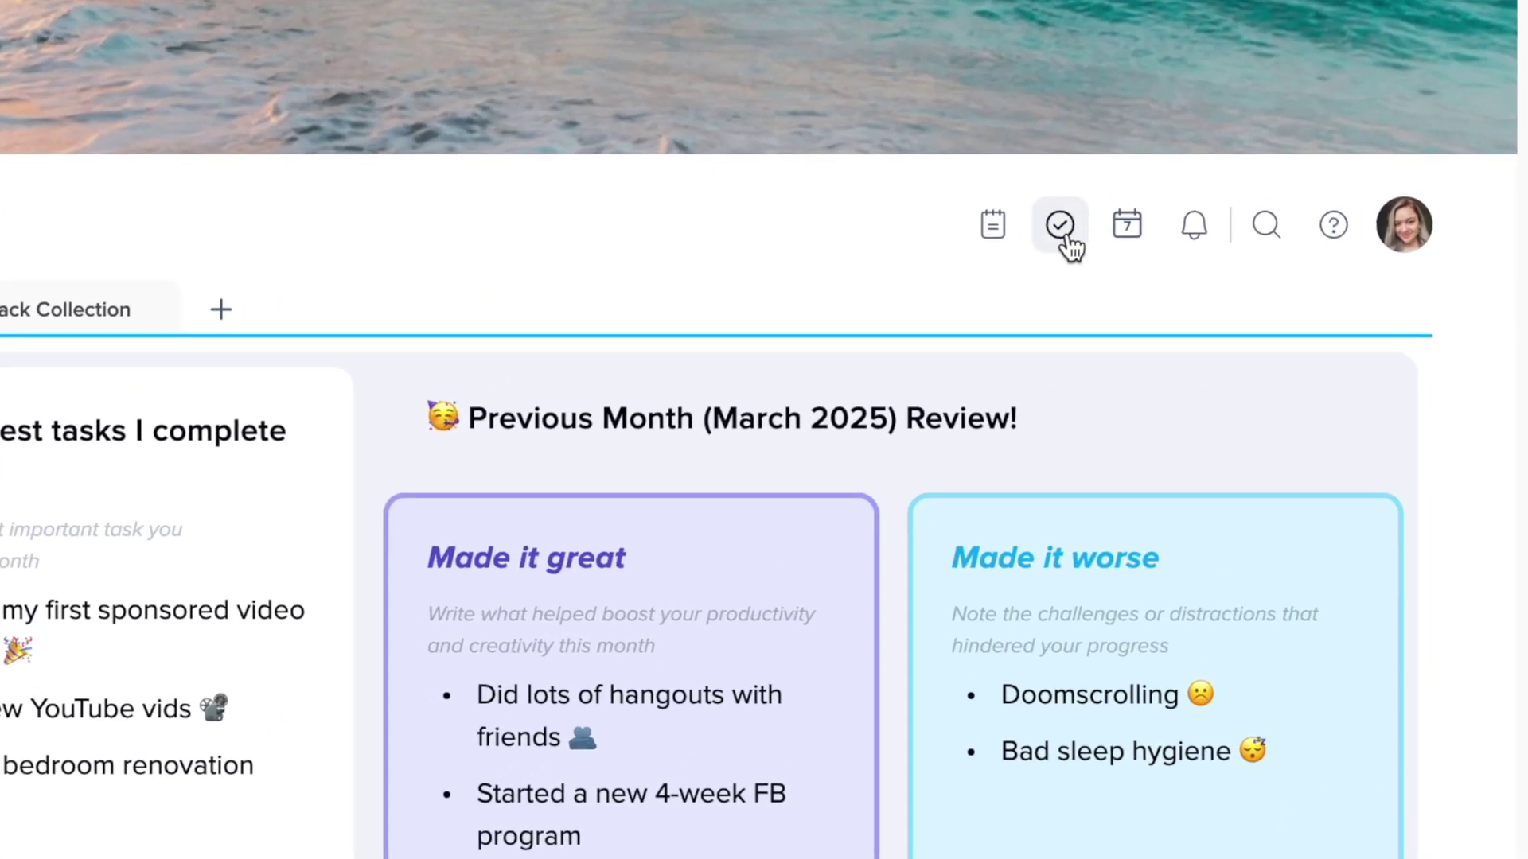
Step: Show the task list with Upcoming tasks, then close it
{"action": "left_click", "coordinate": [1216, 215]}
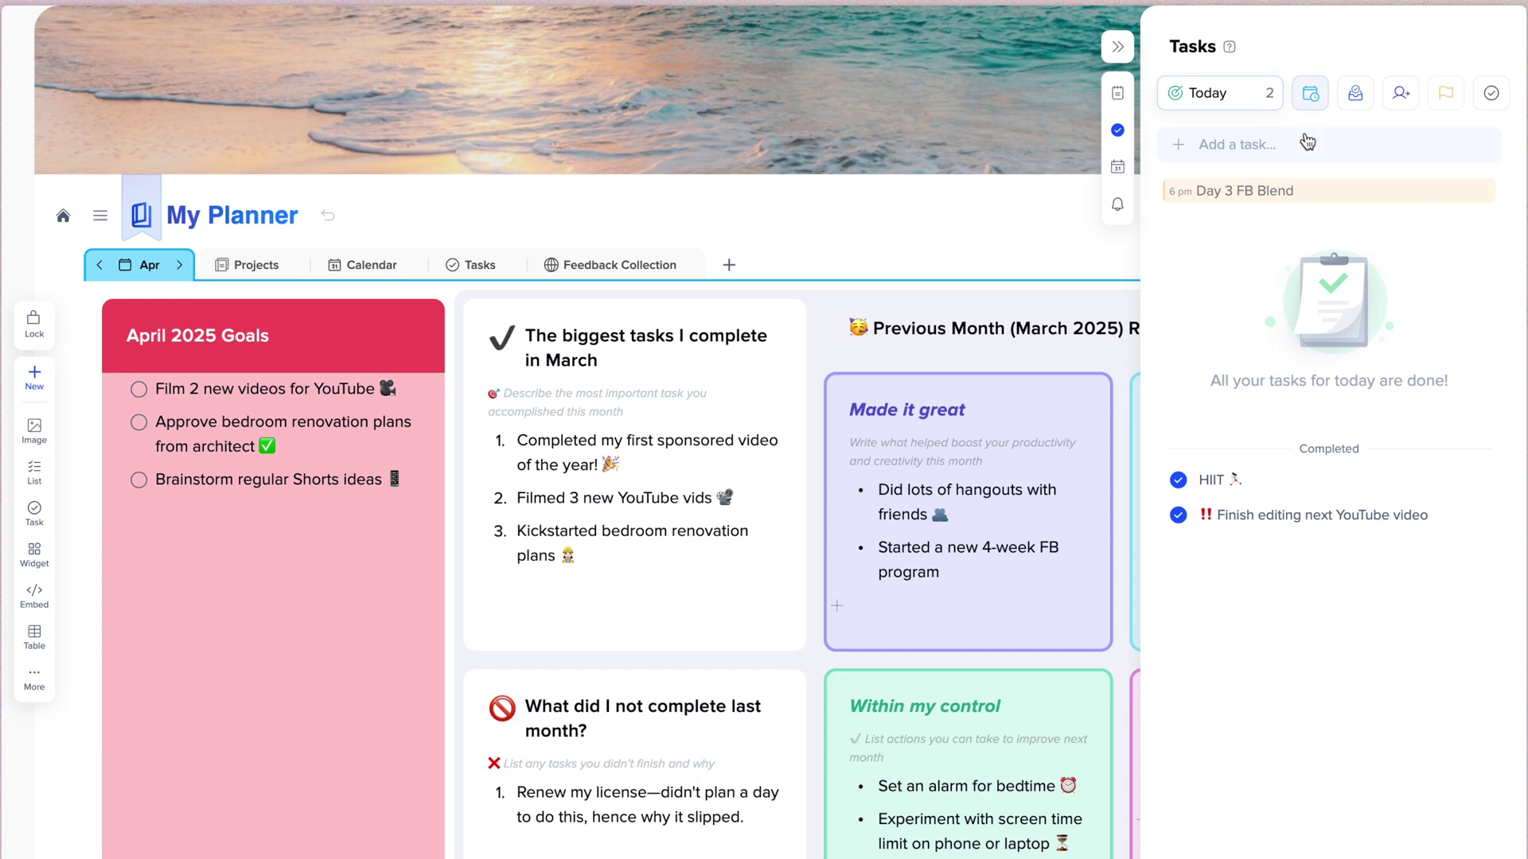
{"action": "left_click", "coordinate": [1311, 95]}
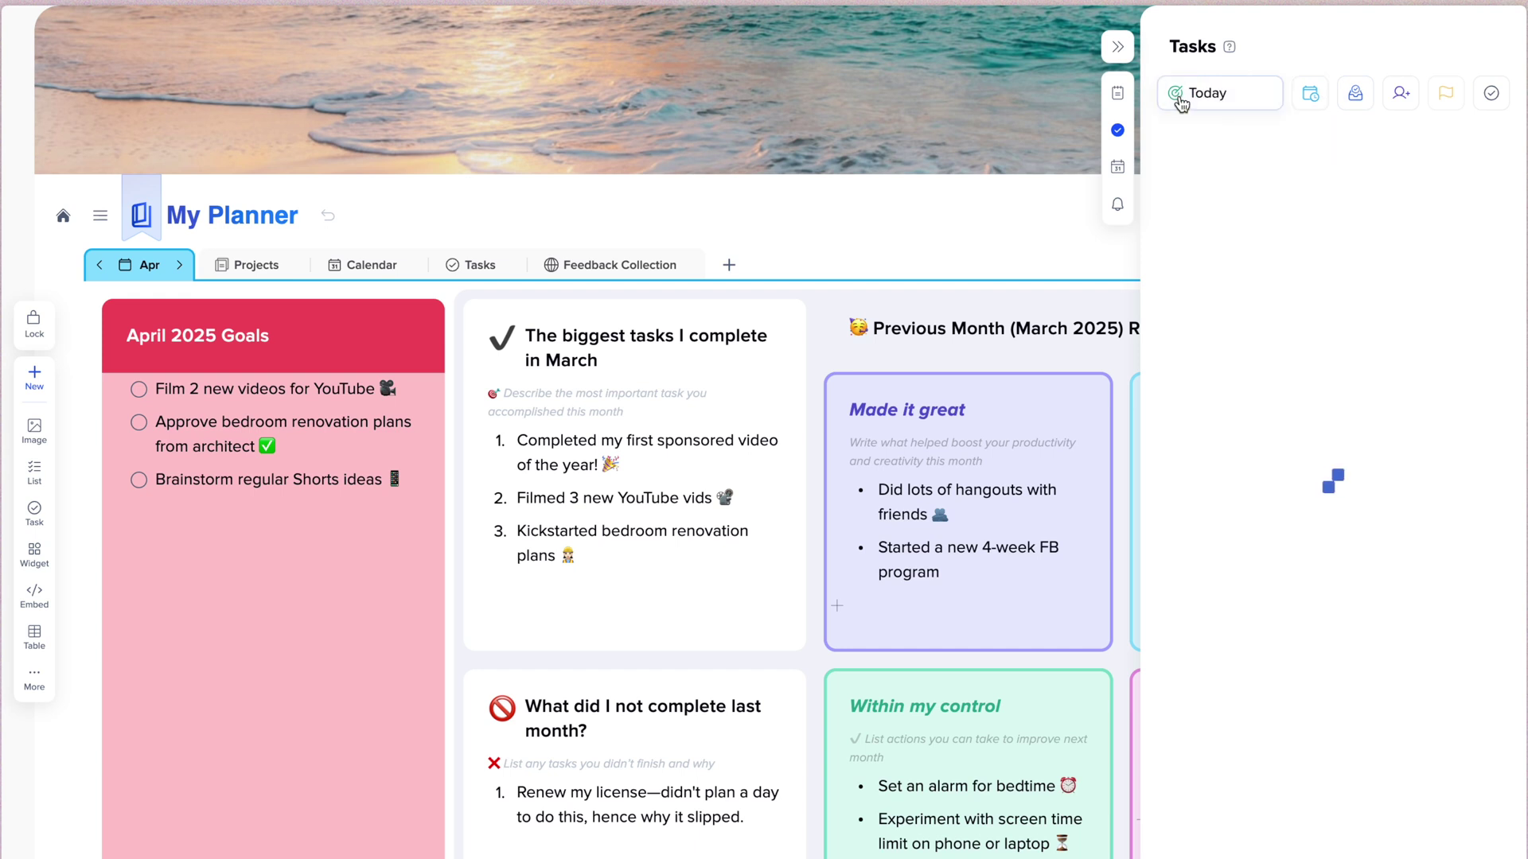
{"action": "left_click", "coordinate": [1118, 53]}
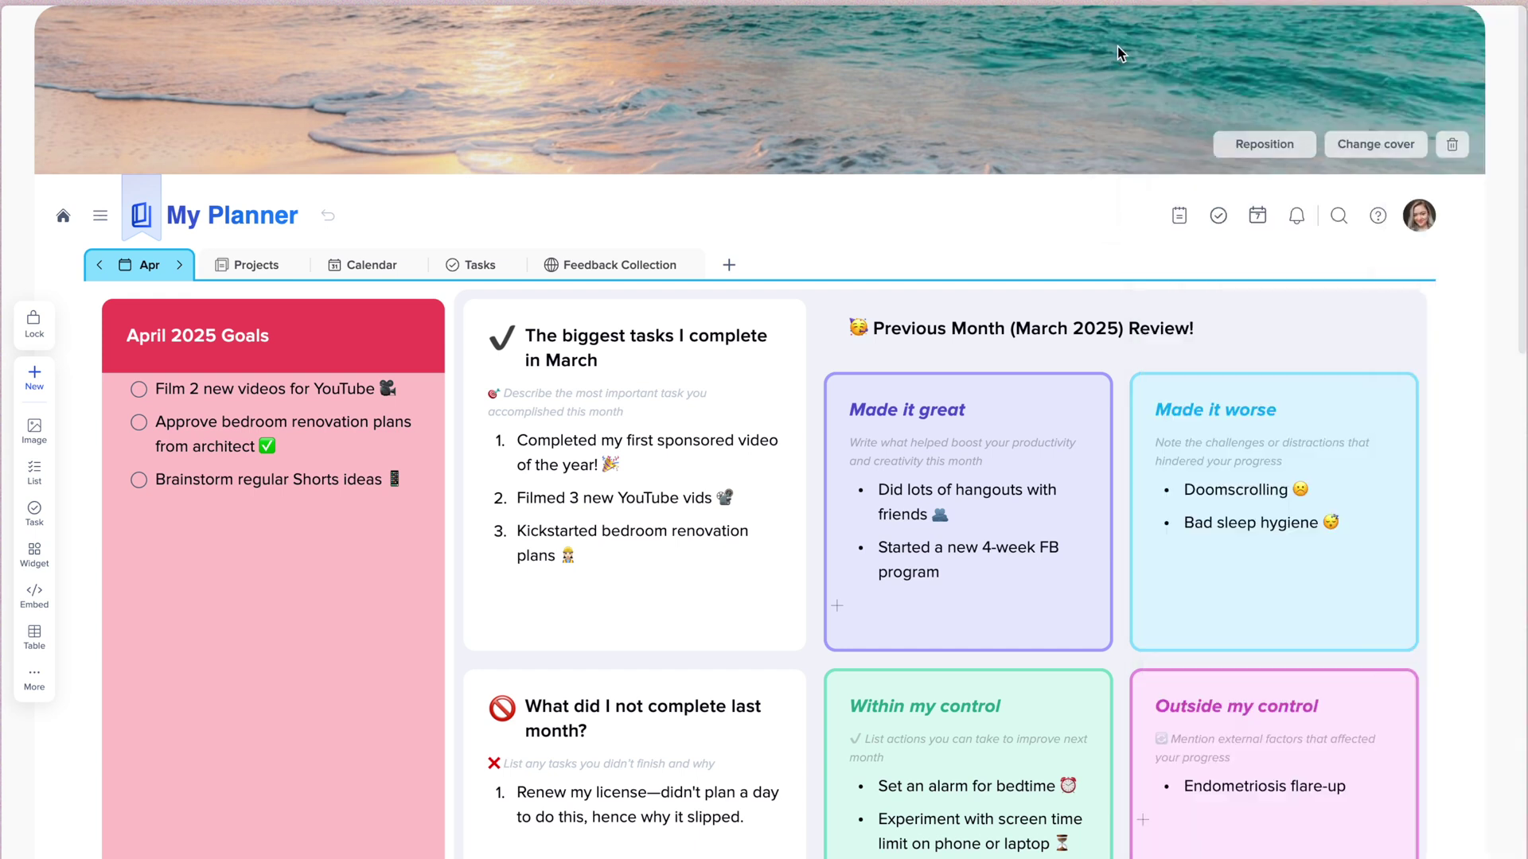
Step: Jump to this week and view its synced calendar, then list Upcoming tasks back on the April board
{"action": "left_click", "coordinate": [147, 268]}
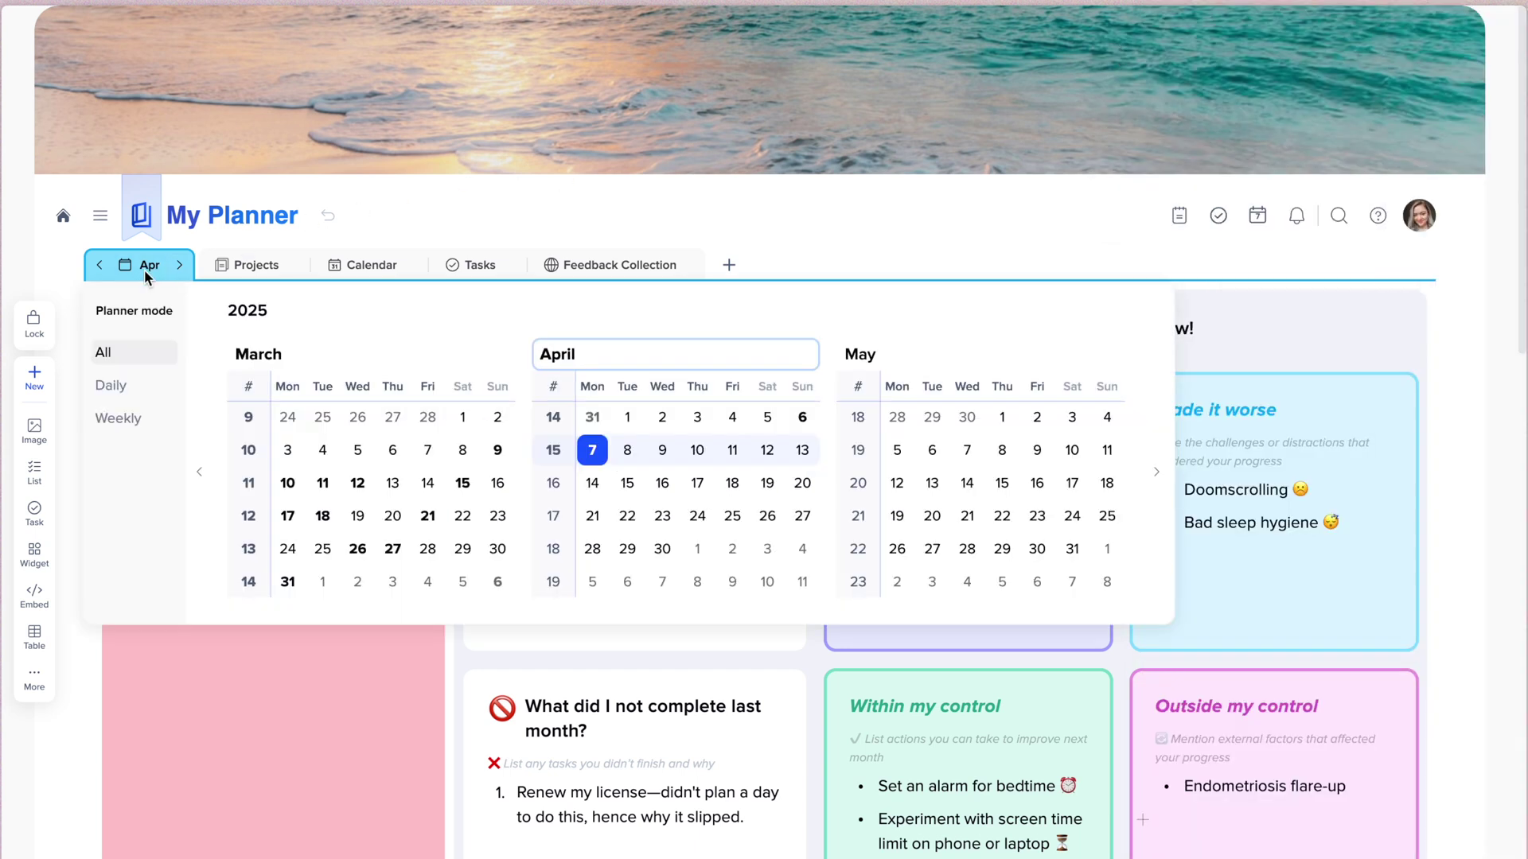
{"action": "left_click", "coordinate": [553, 452]}
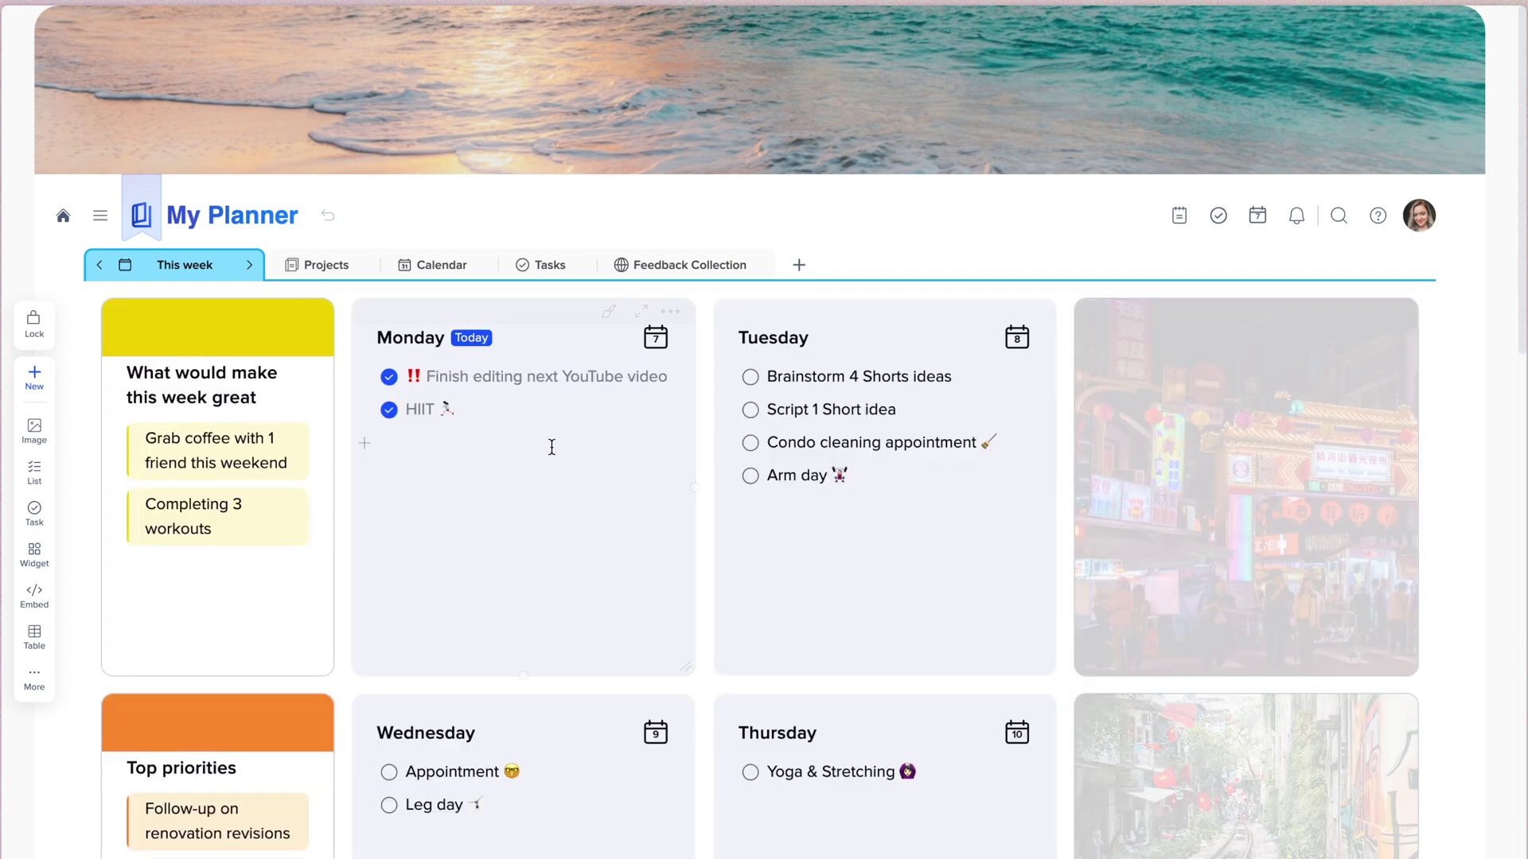
{"action": "left_click", "coordinate": [1218, 217]}
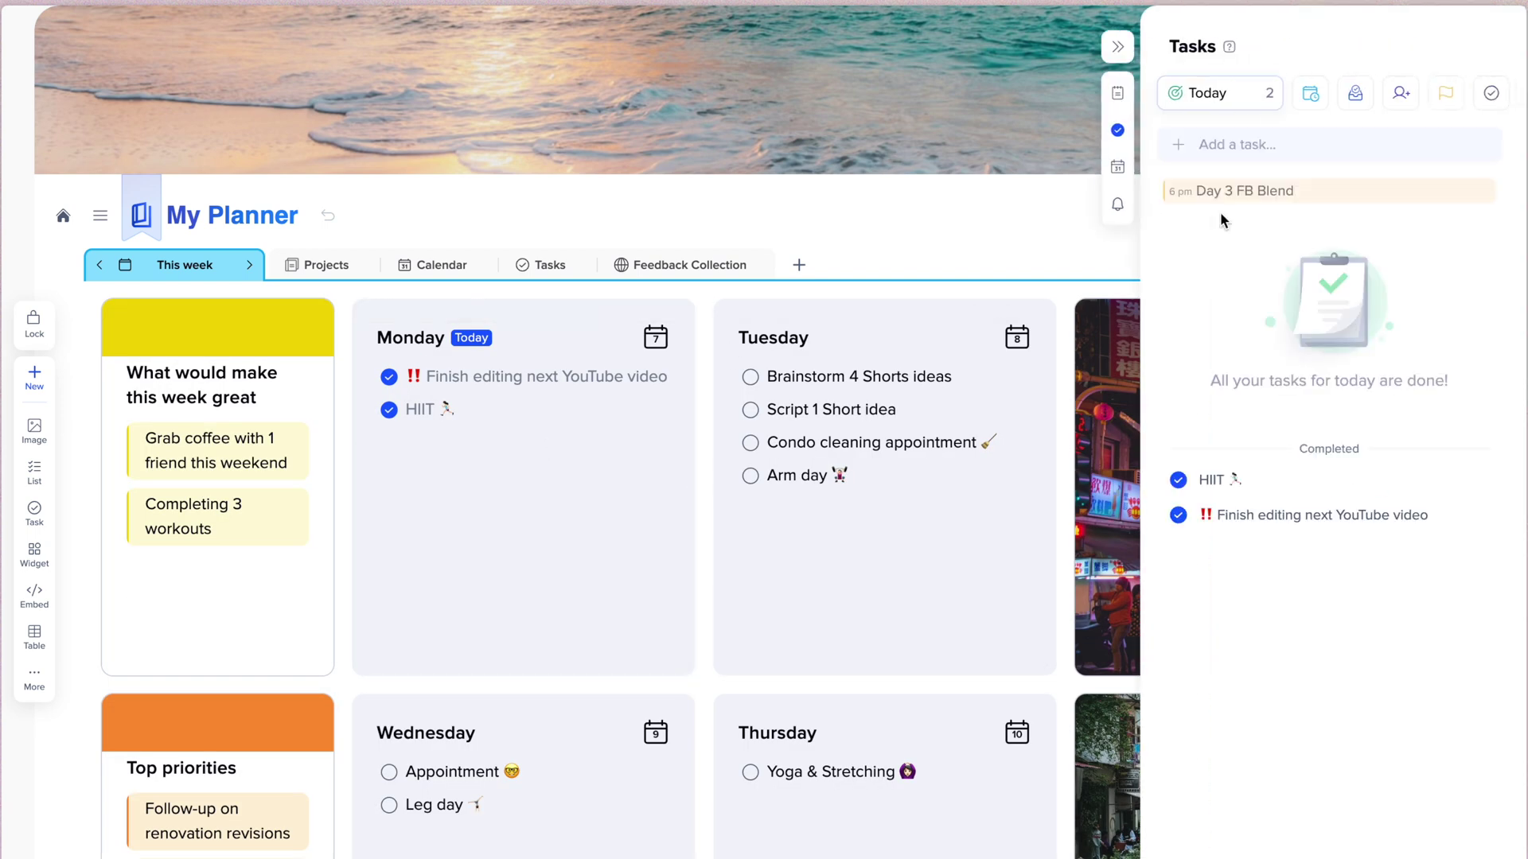
{"action": "left_click", "coordinate": [1117, 166]}
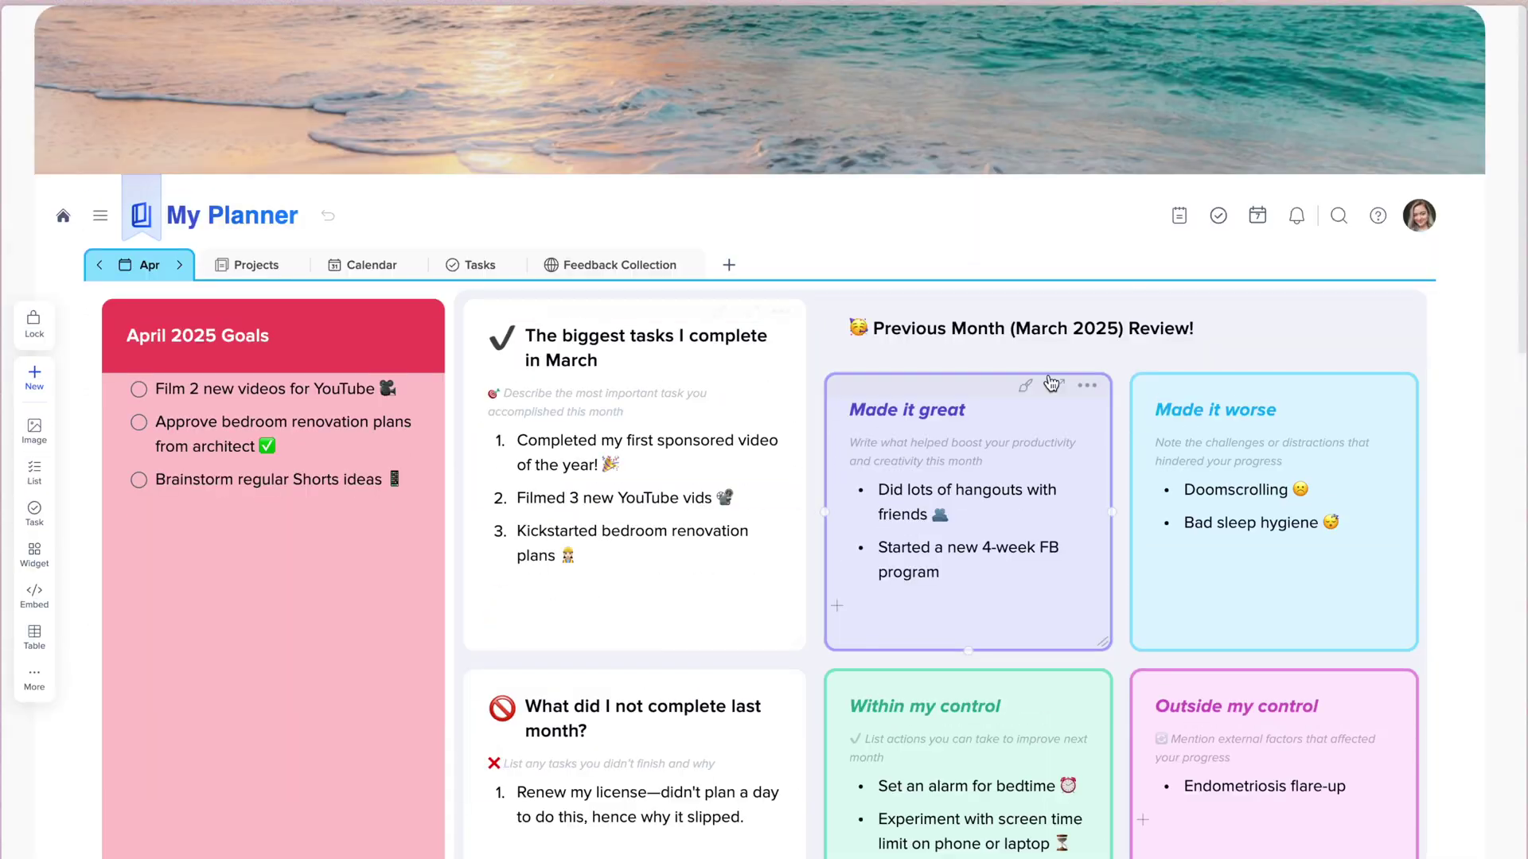
{"action": "left_click", "coordinate": [1218, 216]}
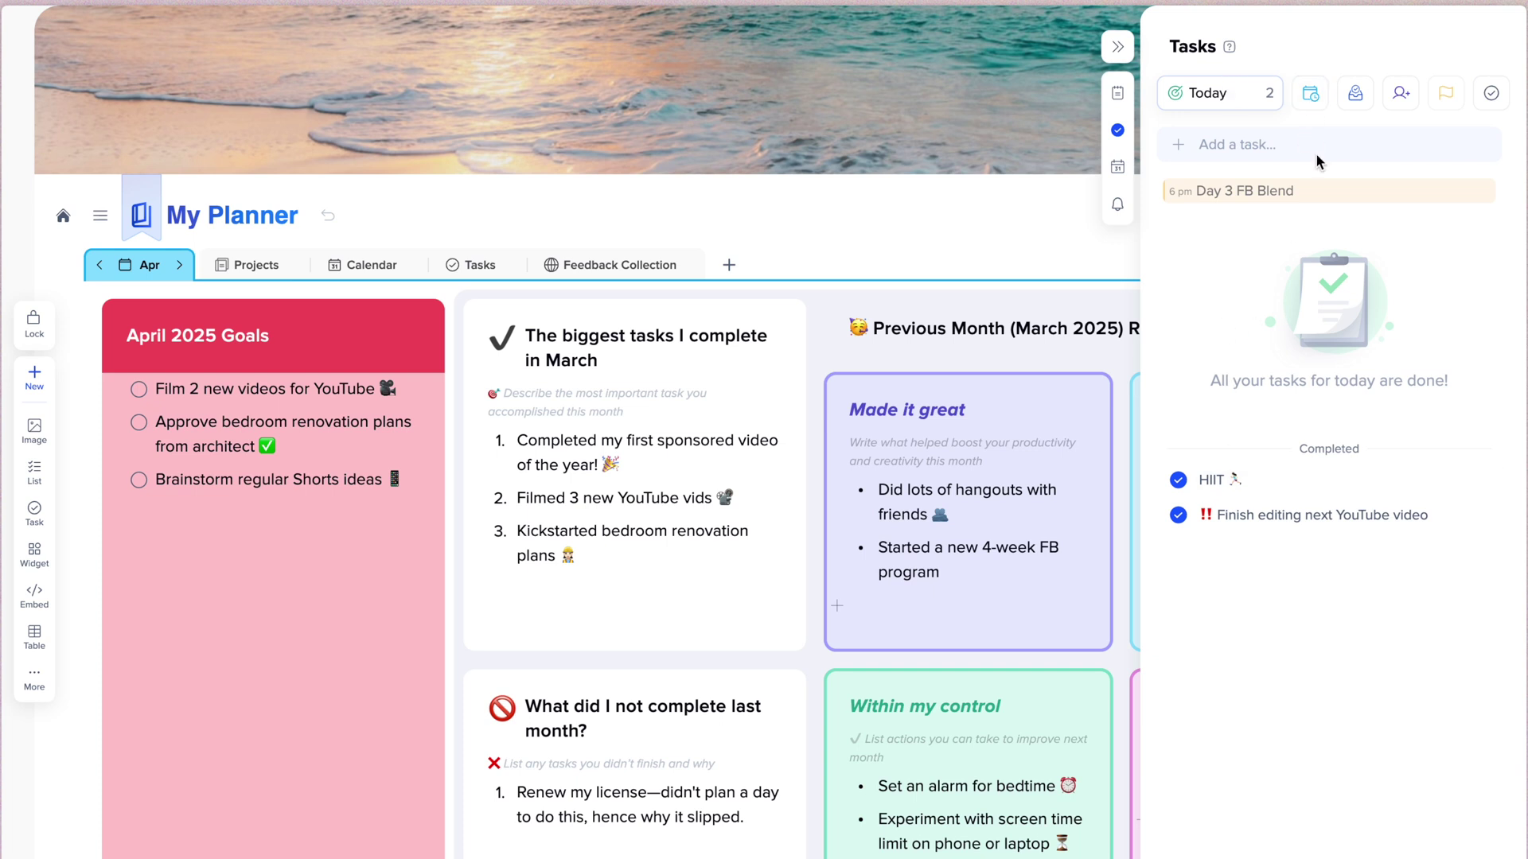
{"action": "left_click", "coordinate": [1309, 93]}
{"action": "left_click", "coordinate": [1117, 46]}
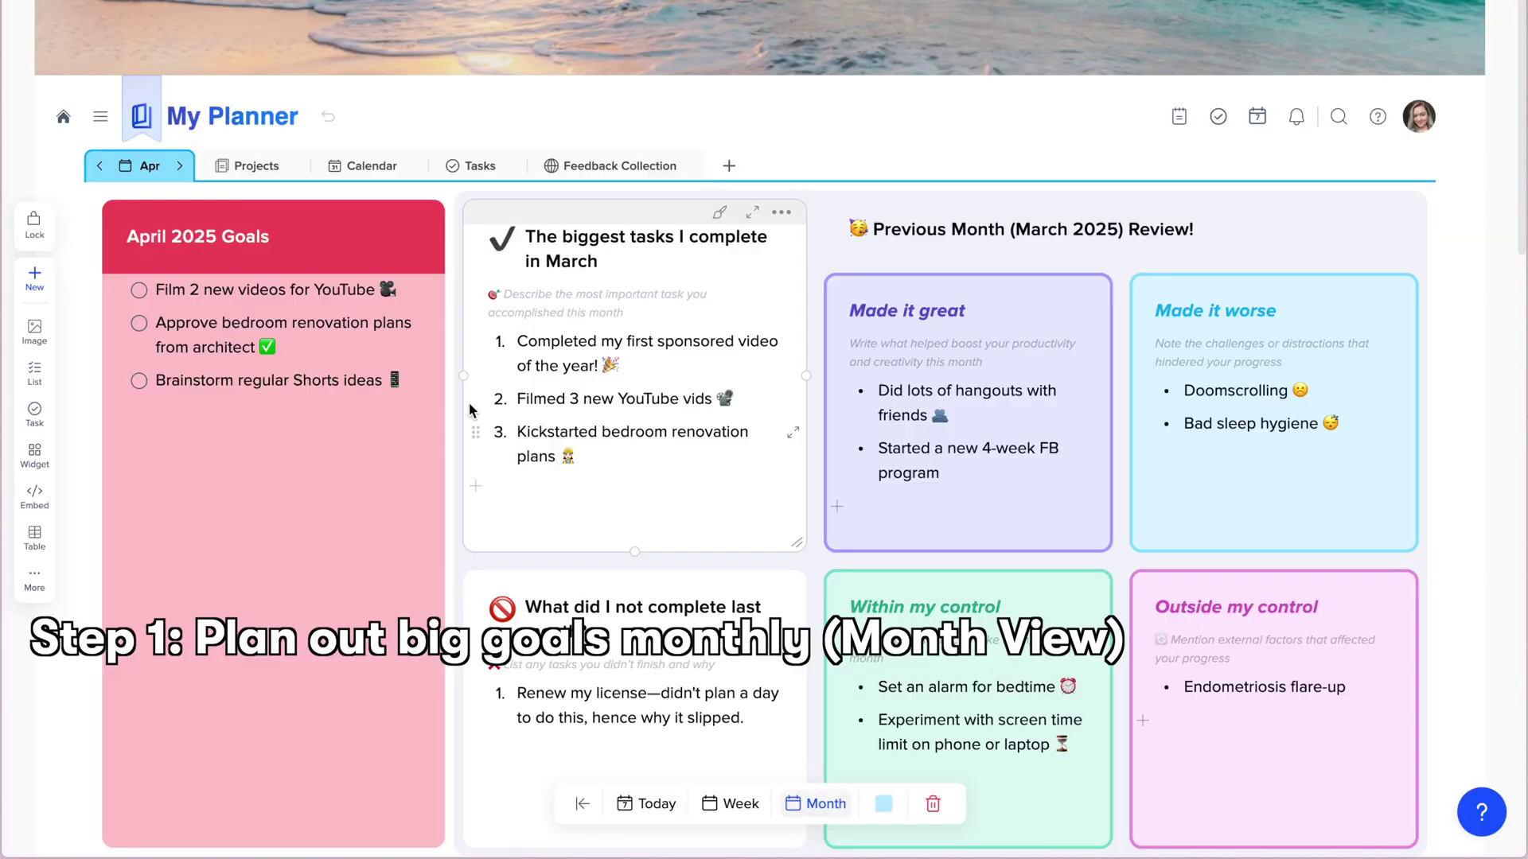
Step: Switch the planner to the May month page
{"action": "left_click", "coordinate": [146, 173]}
{"action": "left_click", "coordinate": [871, 258]}
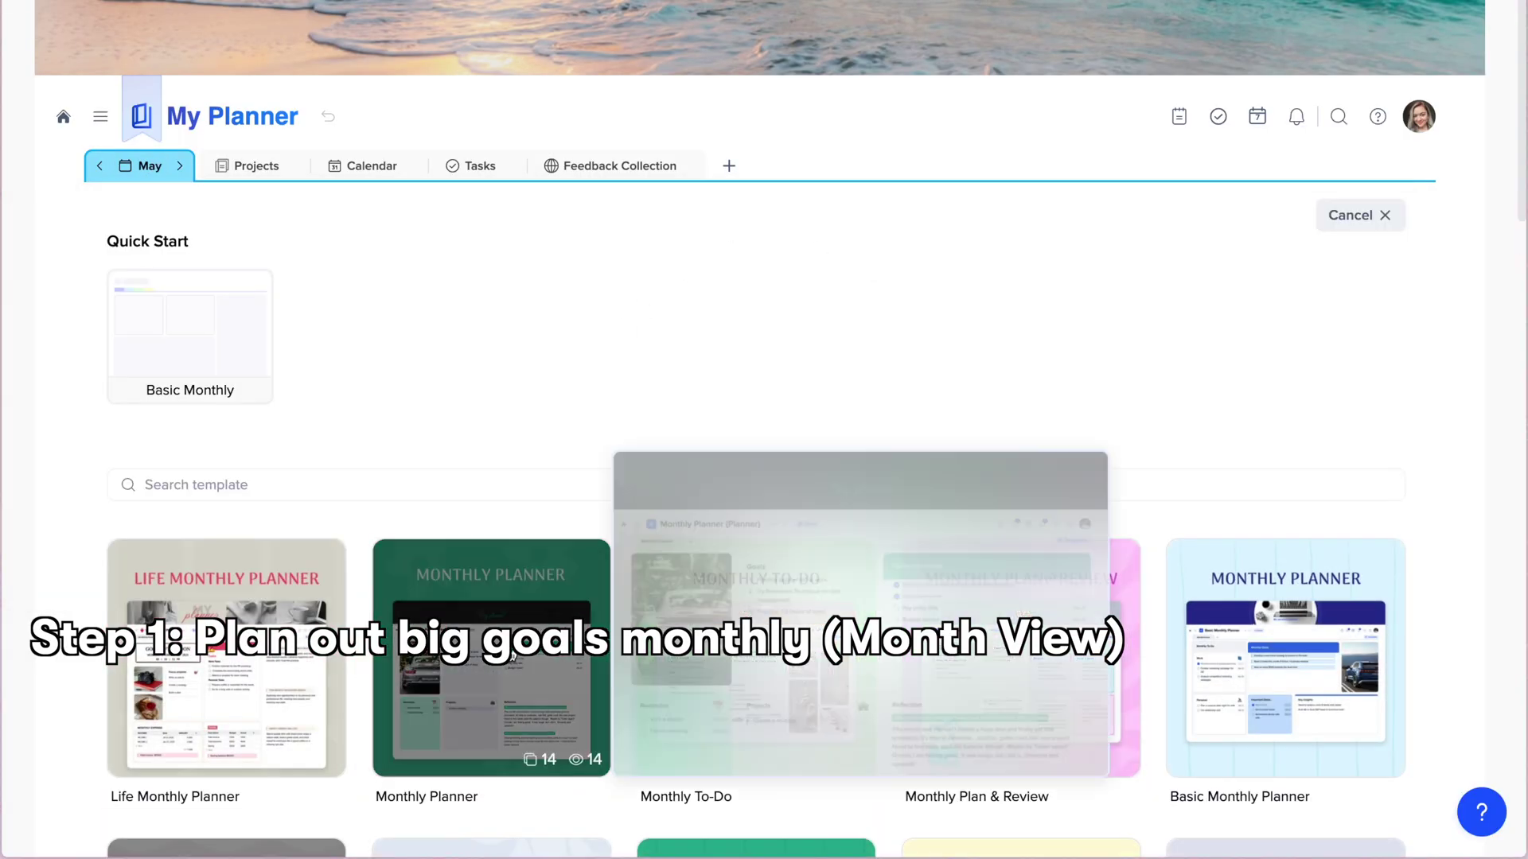
{"action": "scroll", "coordinate": [555, 345], "scroll_direction": "down", "scroll_amount": 5}
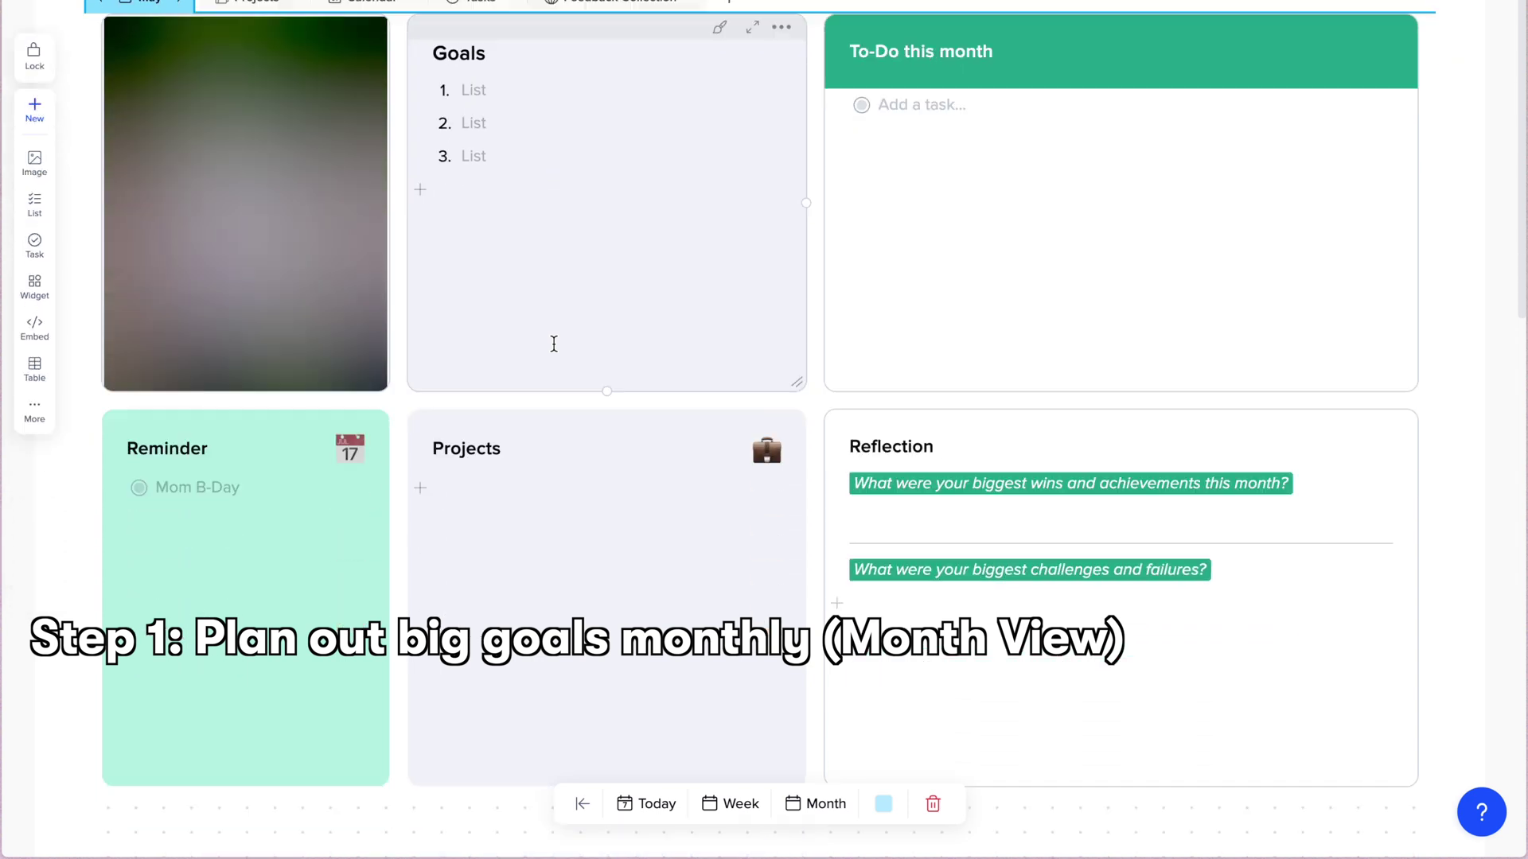
{"action": "scroll", "coordinate": [555, 345], "scroll_direction": "up", "scroll_amount": 5}
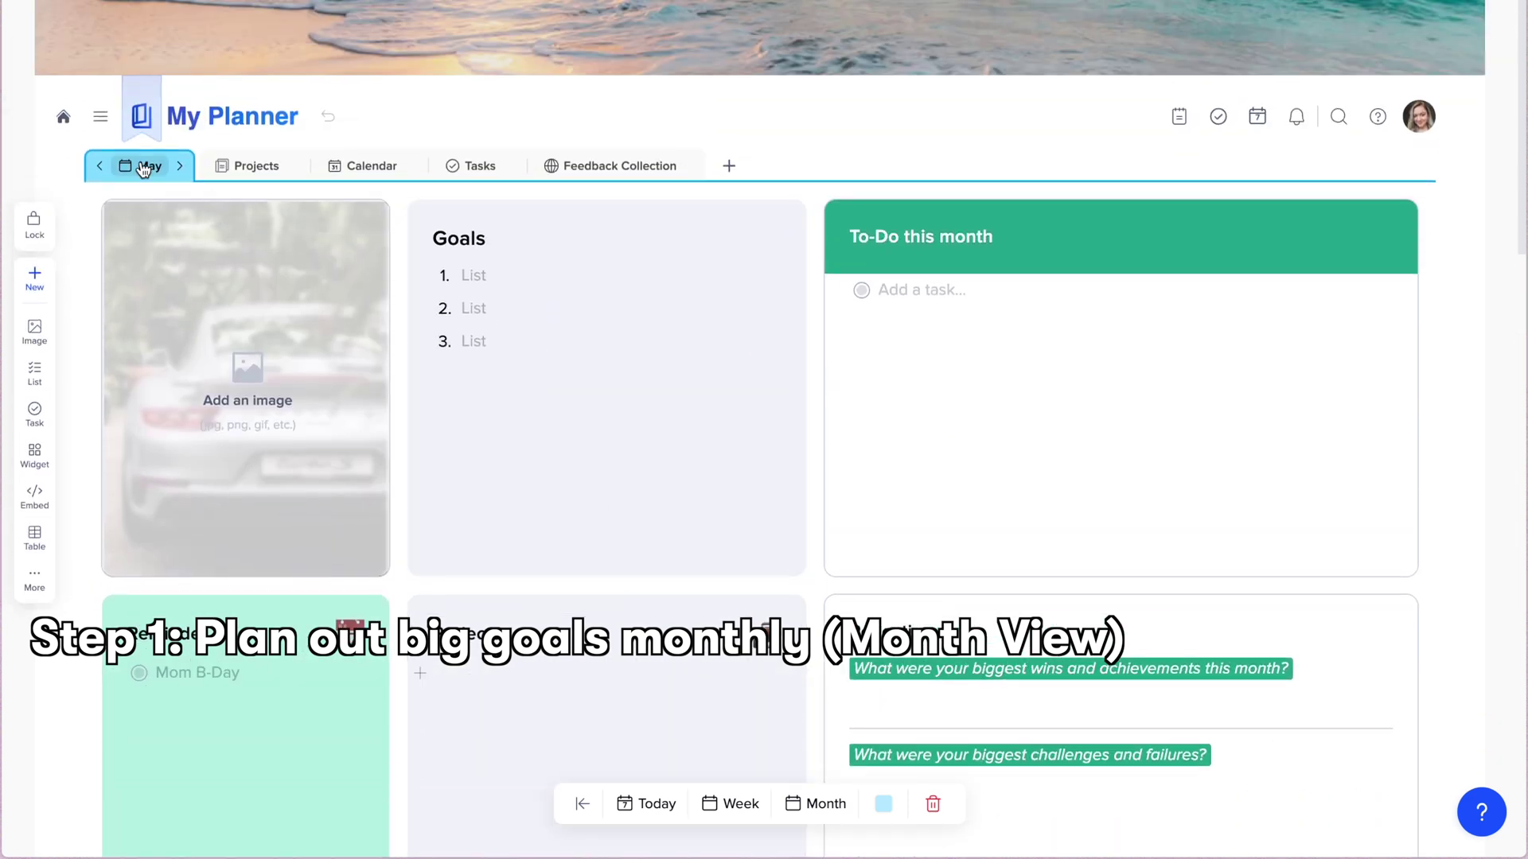
Step: Open the Apr 28 – May 4 week, apply the 7-Day Planner template, and open Monday Apr 28
{"action": "left_click", "coordinate": [146, 167]}
{"action": "left_click", "coordinate": [557, 320]}
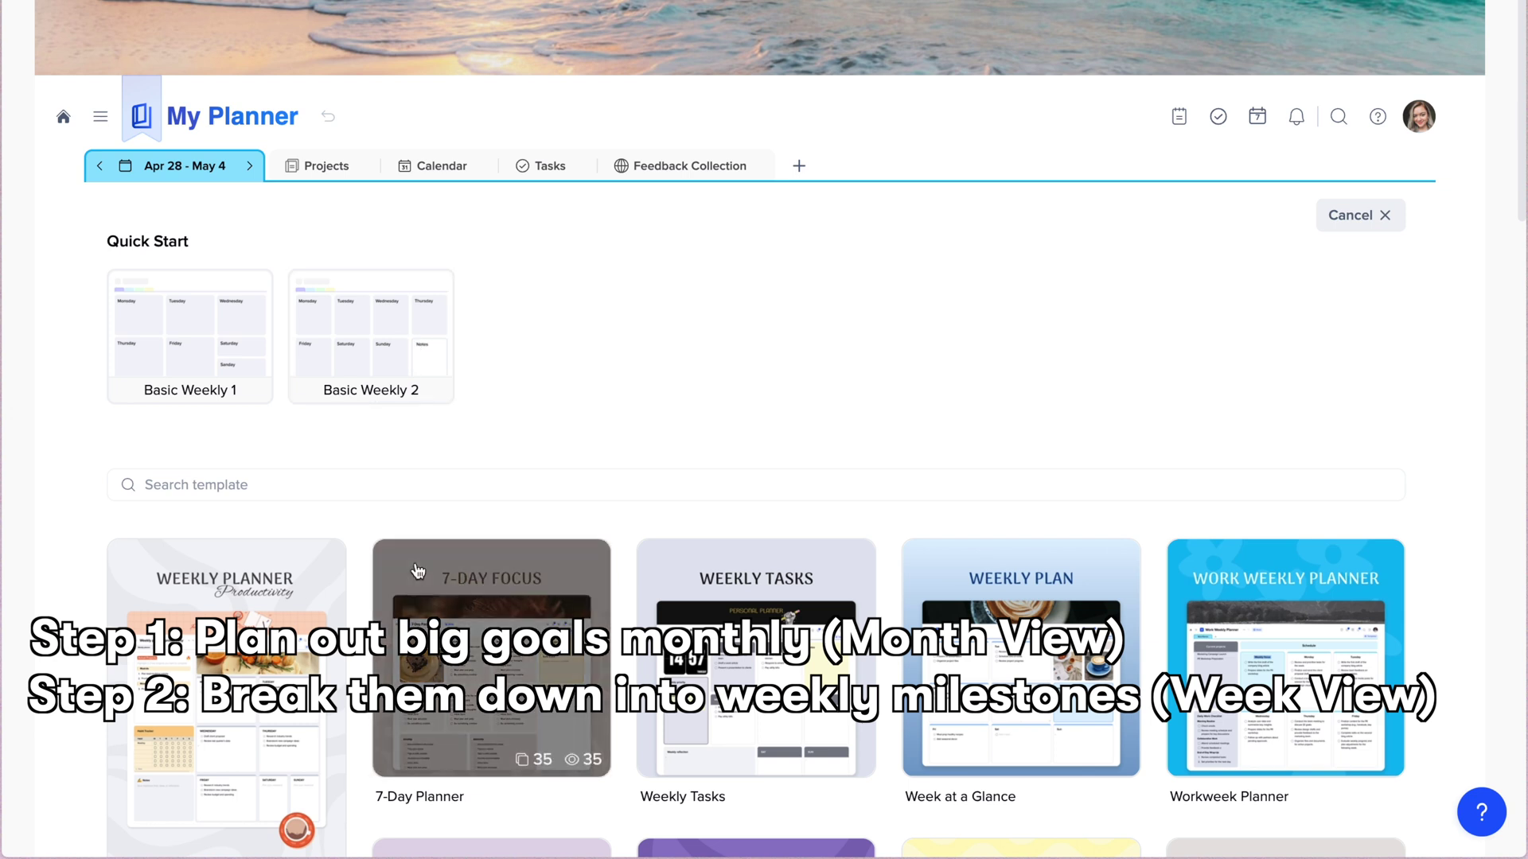
{"action": "scroll", "coordinate": [413, 565], "scroll_direction": "down", "scroll_amount": 3}
{"action": "left_click", "coordinate": [547, 459]}
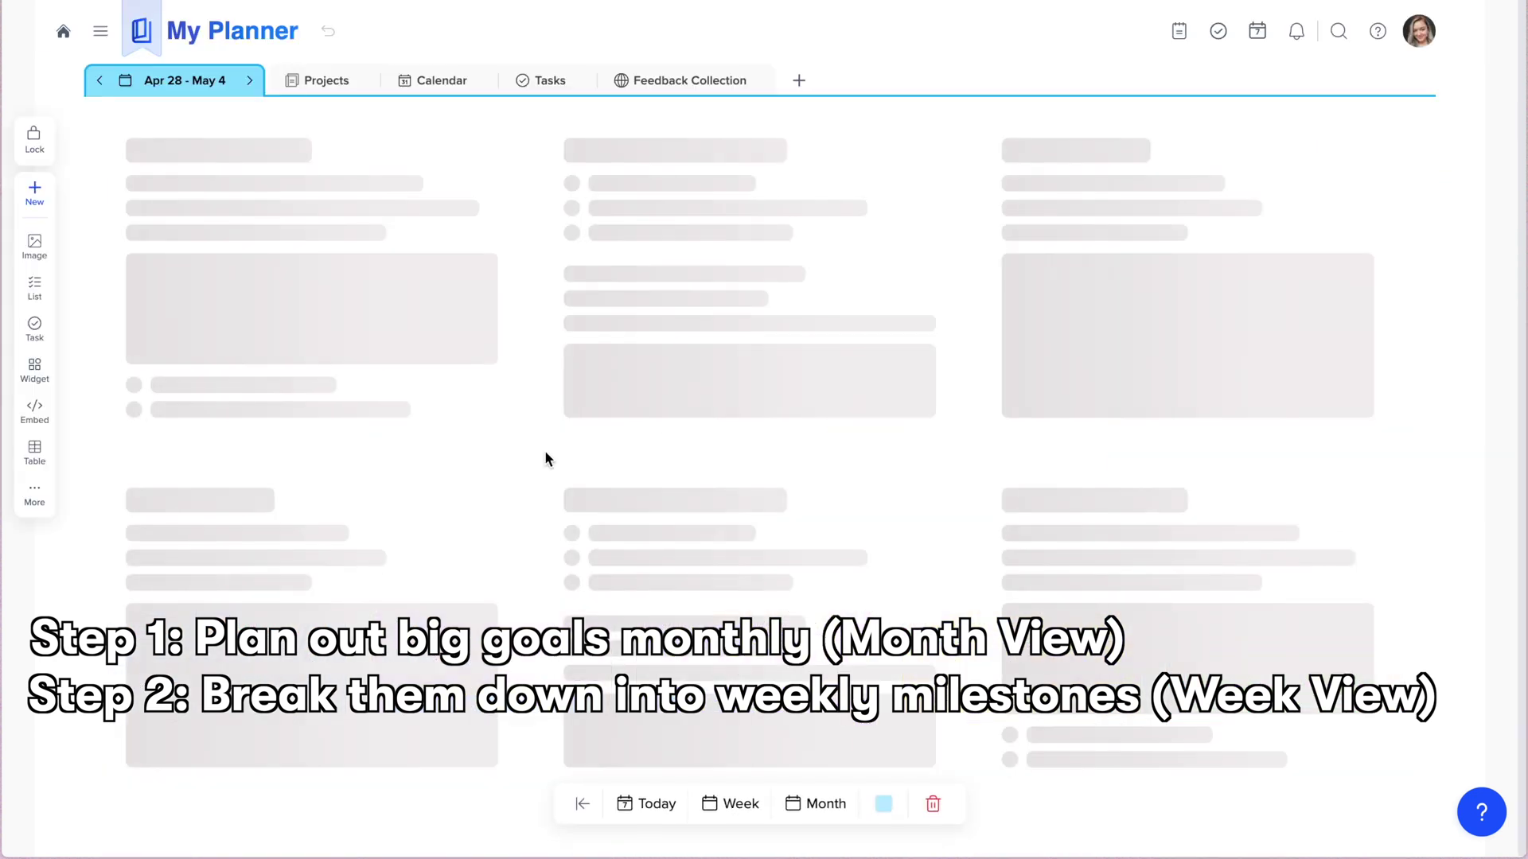
{"action": "scroll", "coordinate": [506, 342], "scroll_direction": "down", "scroll_amount": 2}
{"action": "scroll", "coordinate": [506, 342], "scroll_direction": "down", "scroll_amount": 5}
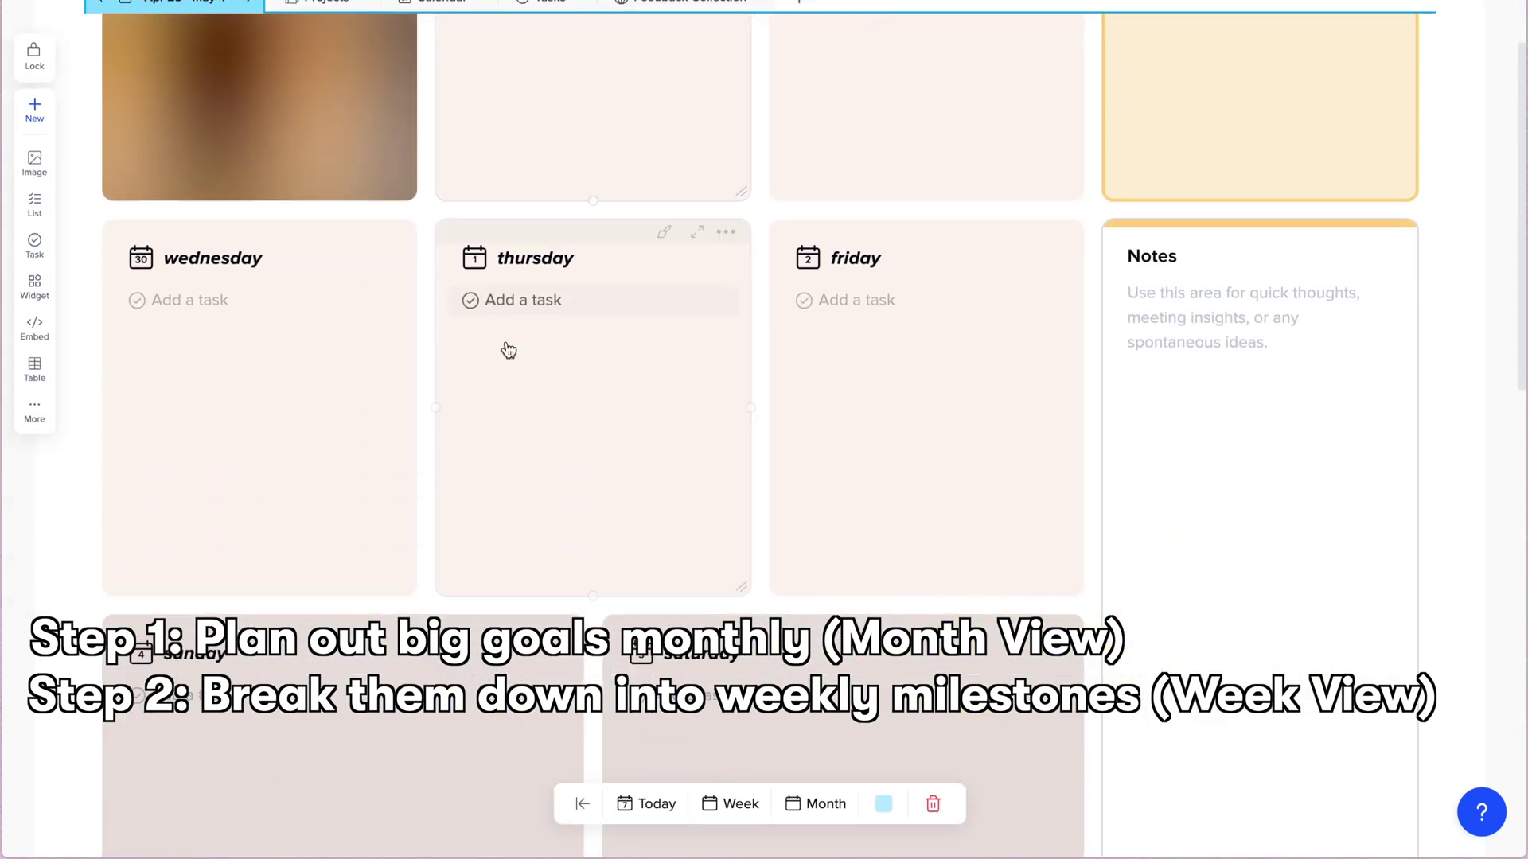
{"action": "scroll", "coordinate": [506, 341], "scroll_direction": "up", "scroll_amount": 6}
{"action": "scroll", "coordinate": [510, 330], "scroll_direction": "up", "scroll_amount": 1}
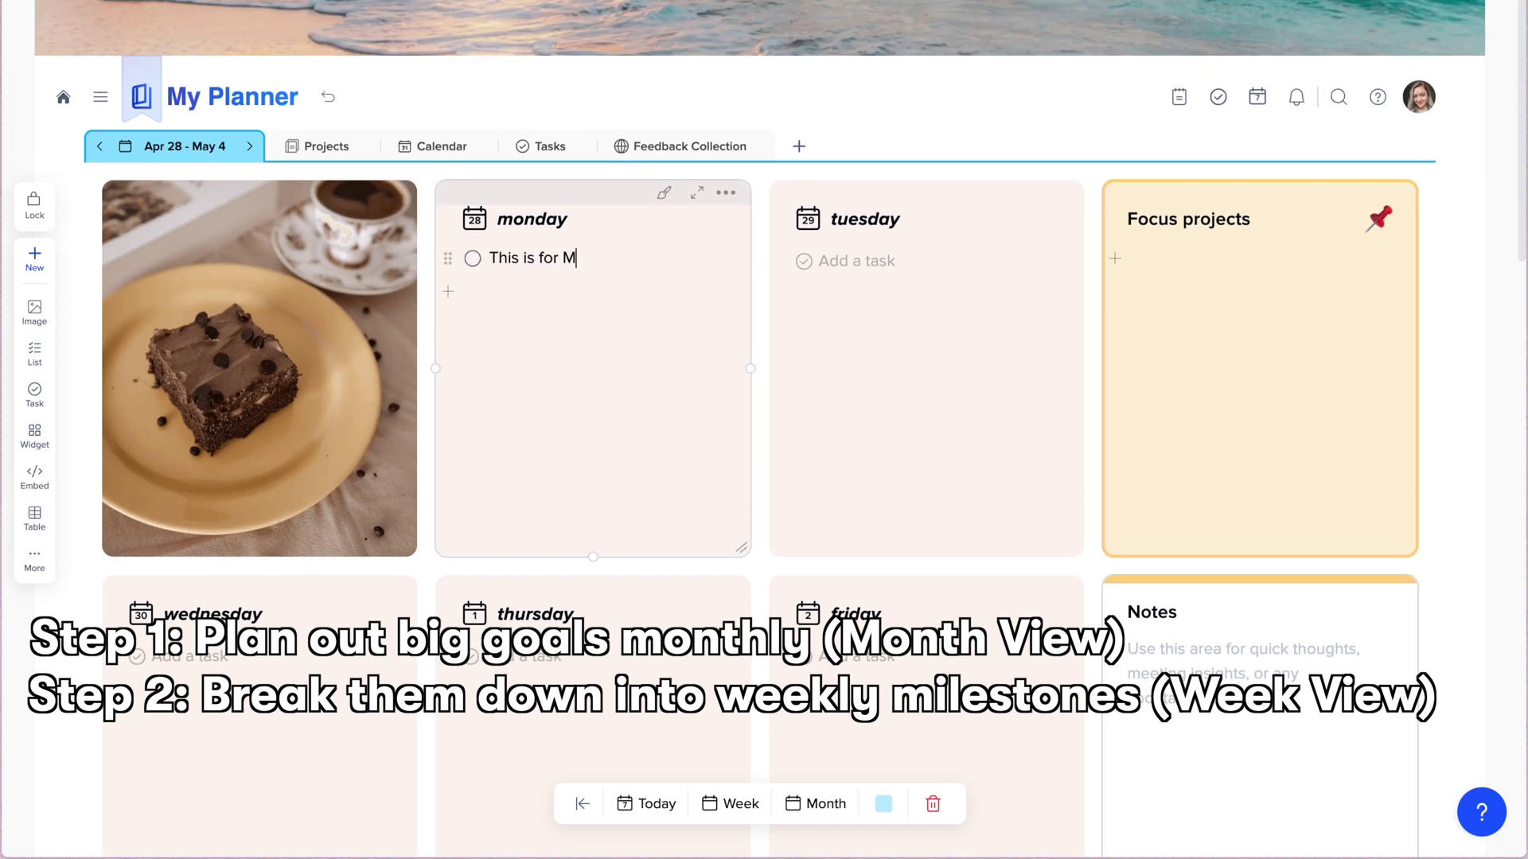
{"action": "left_click", "coordinate": [532, 220]}
Step: Apply the Focus Today template to Apr 28 and journal 'Dinner date and a movie!'
{"action": "mouse_move", "coordinate": [297, 570]}
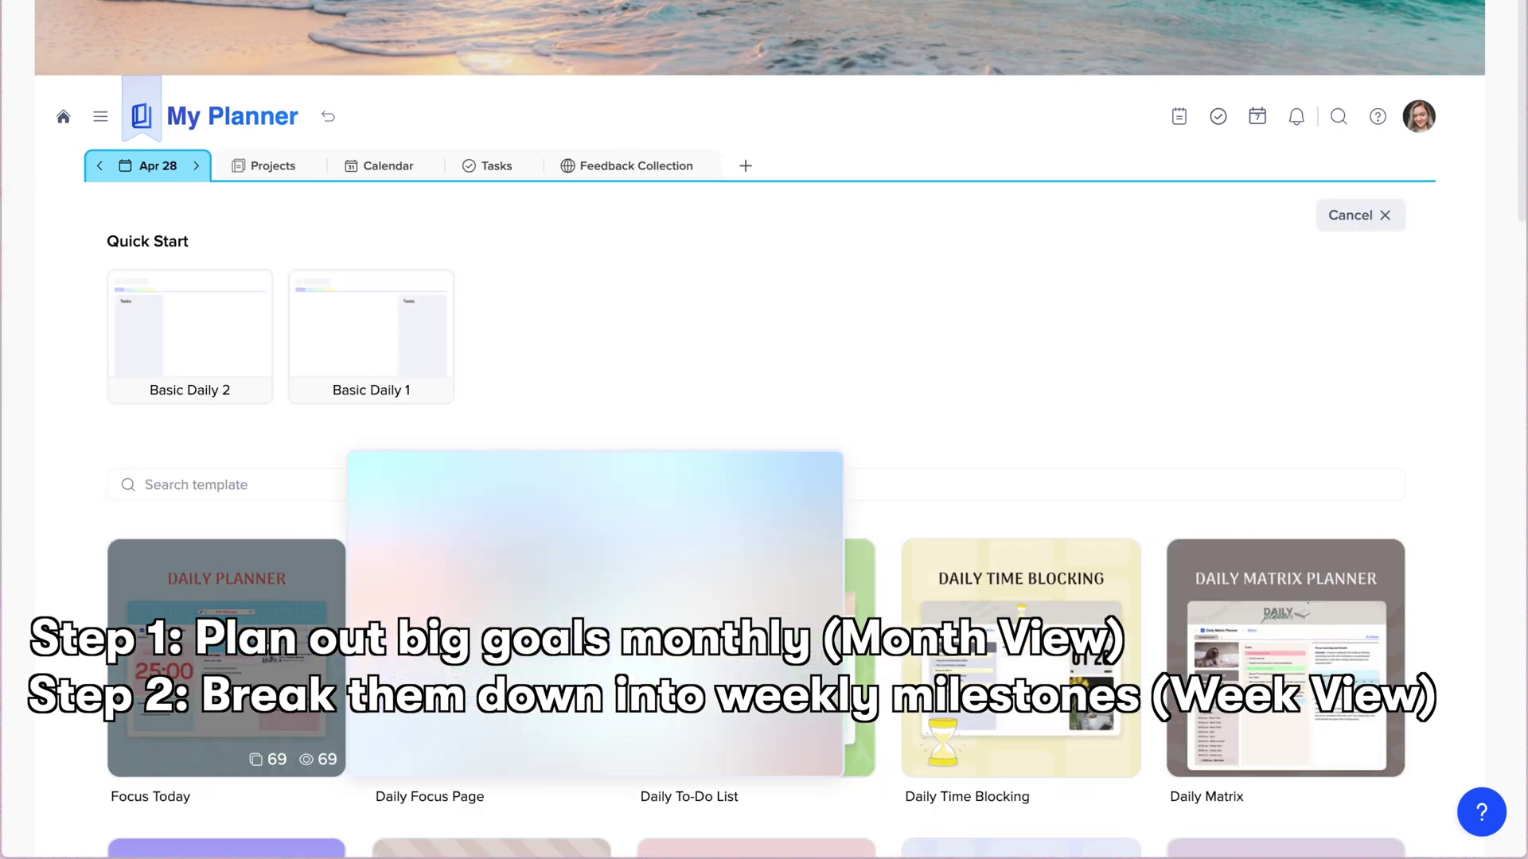
{"action": "left_click", "coordinate": [296, 570]}
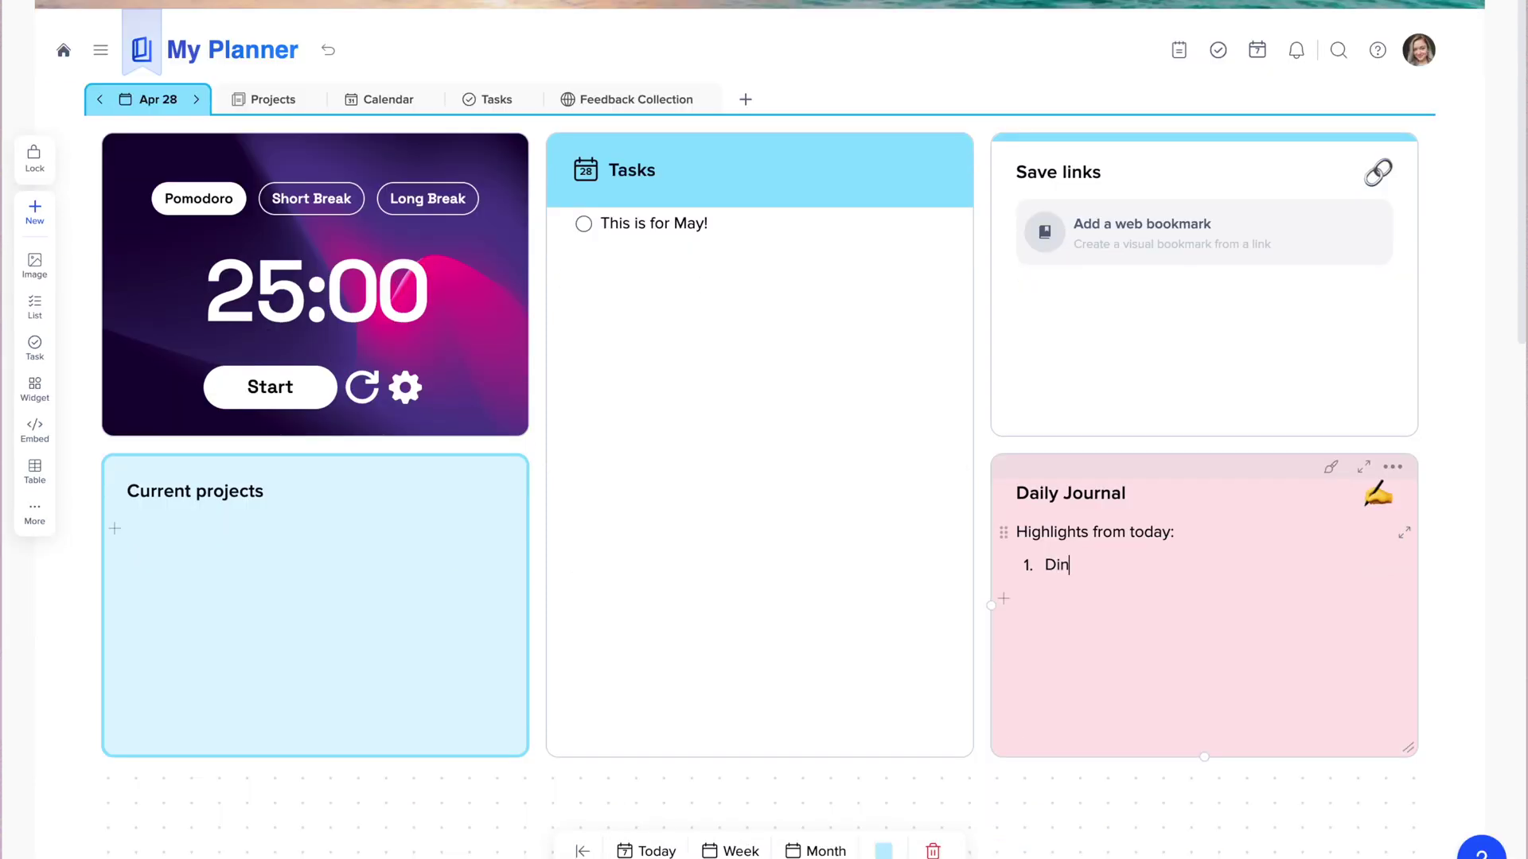
{"action": "type", "text": "ner date and a movie!"}
{"action": "key", "text": "Return"}
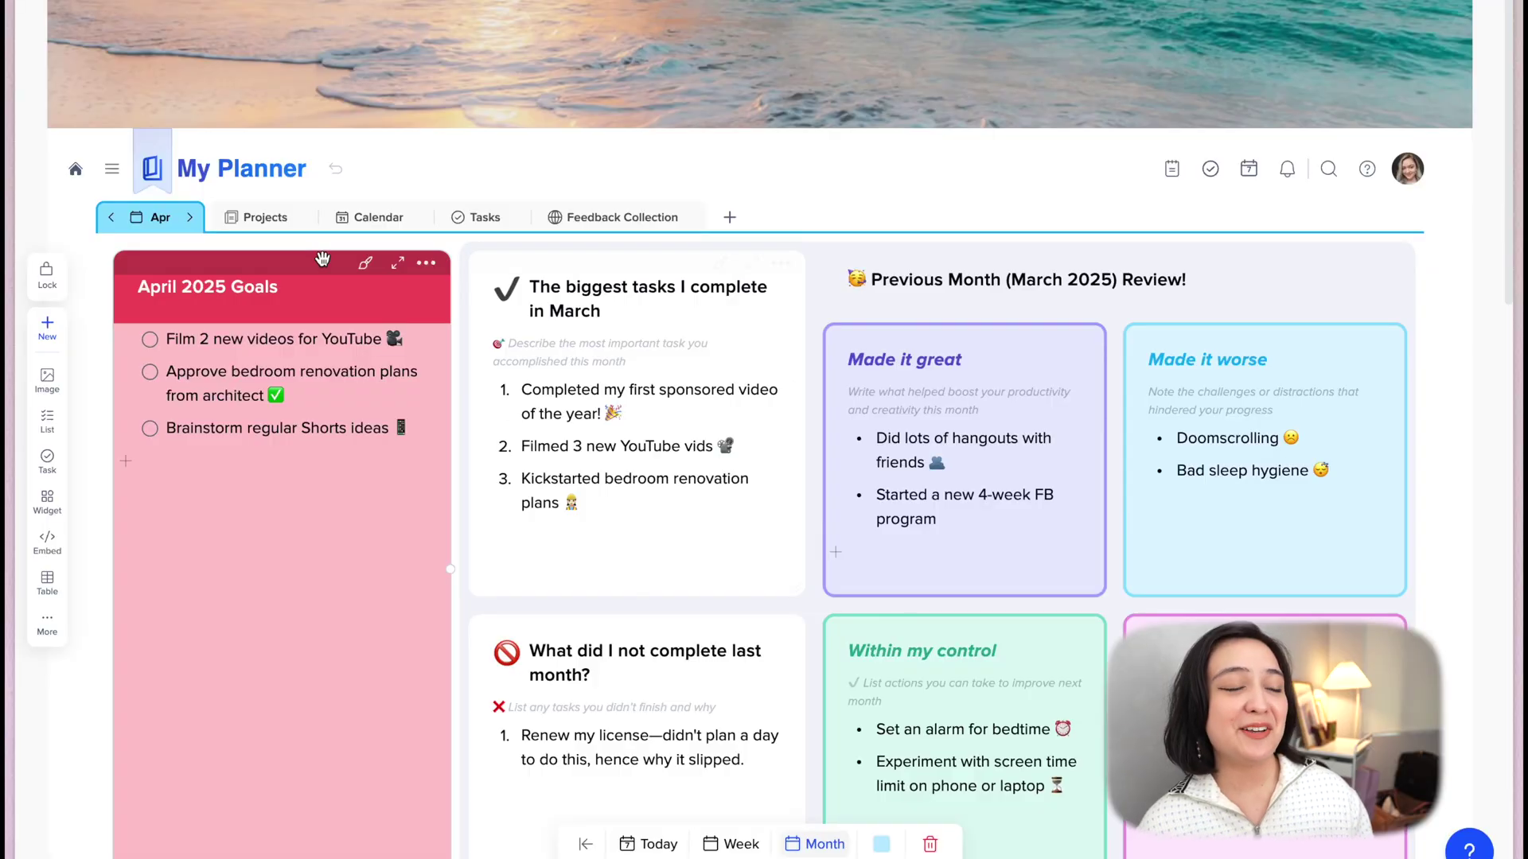
Step: Open the Projects collection and switch it between table and gallery views
{"action": "left_click", "coordinate": [276, 223]}
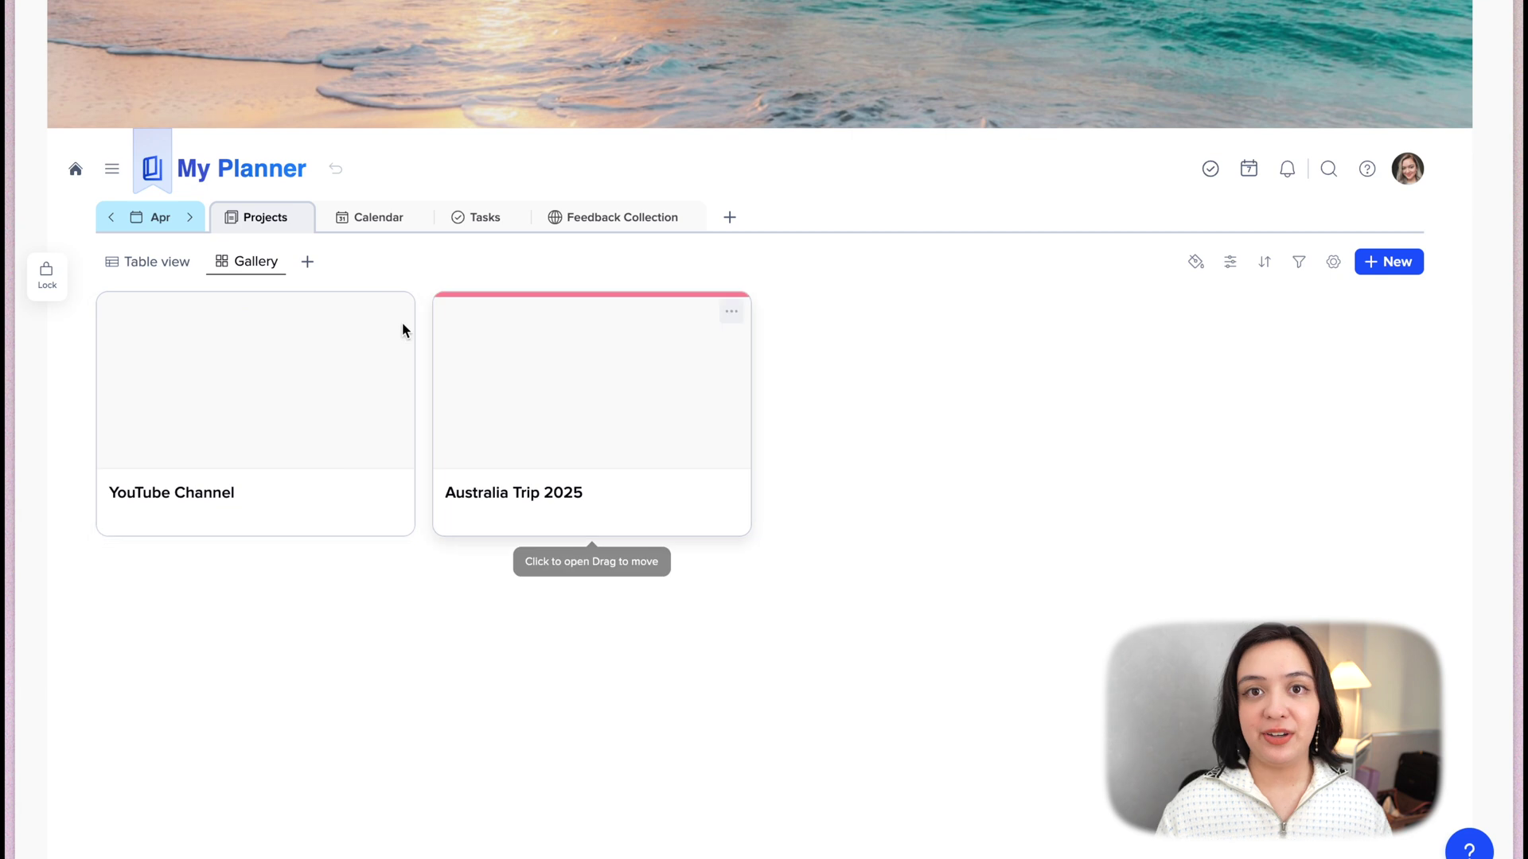
{"action": "left_click", "coordinate": [139, 274]}
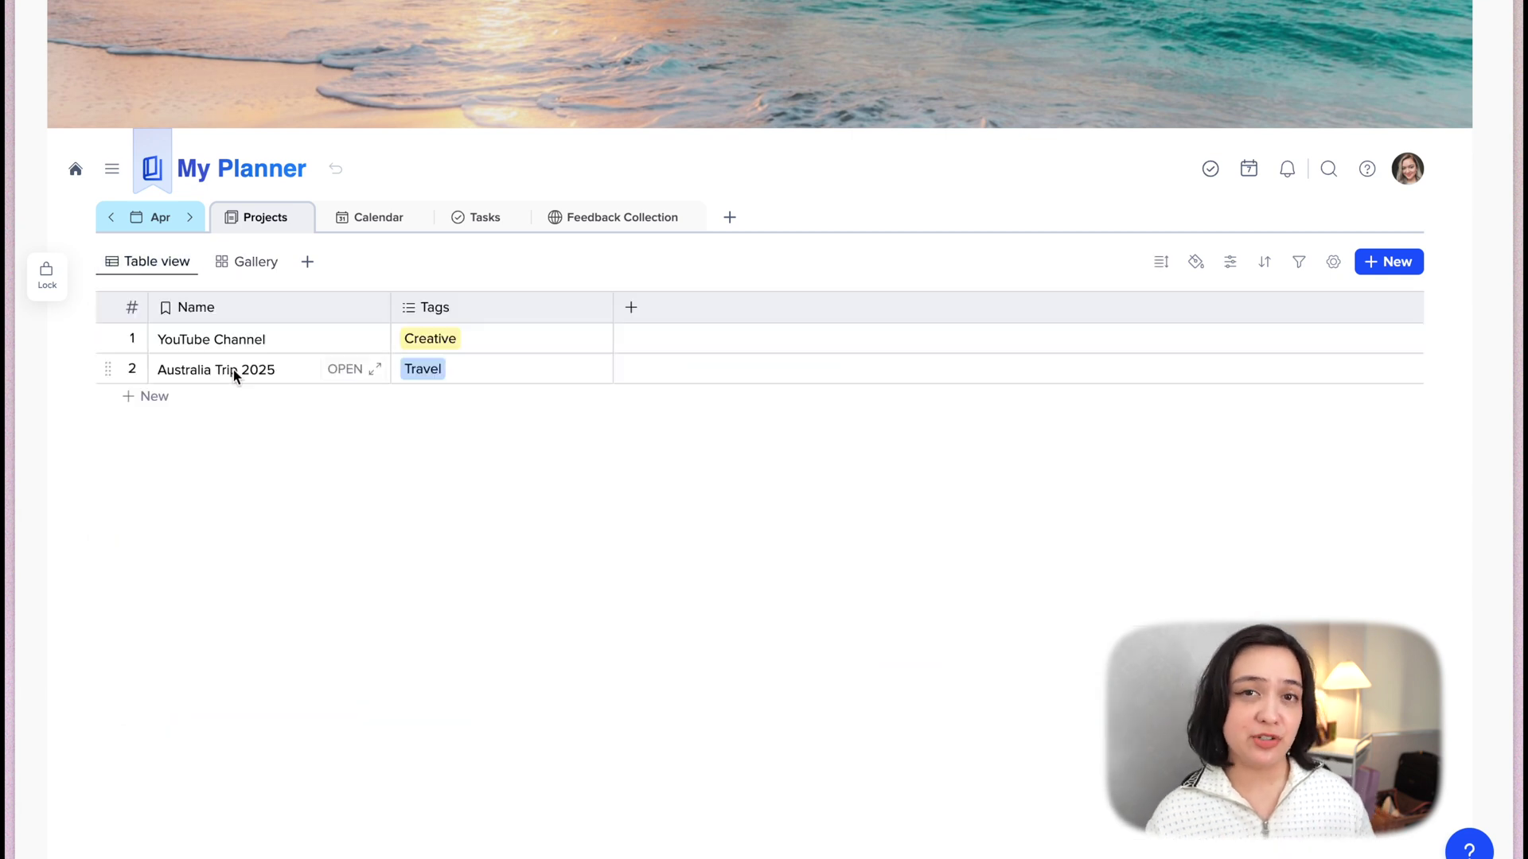
{"action": "left_click", "coordinate": [271, 264]}
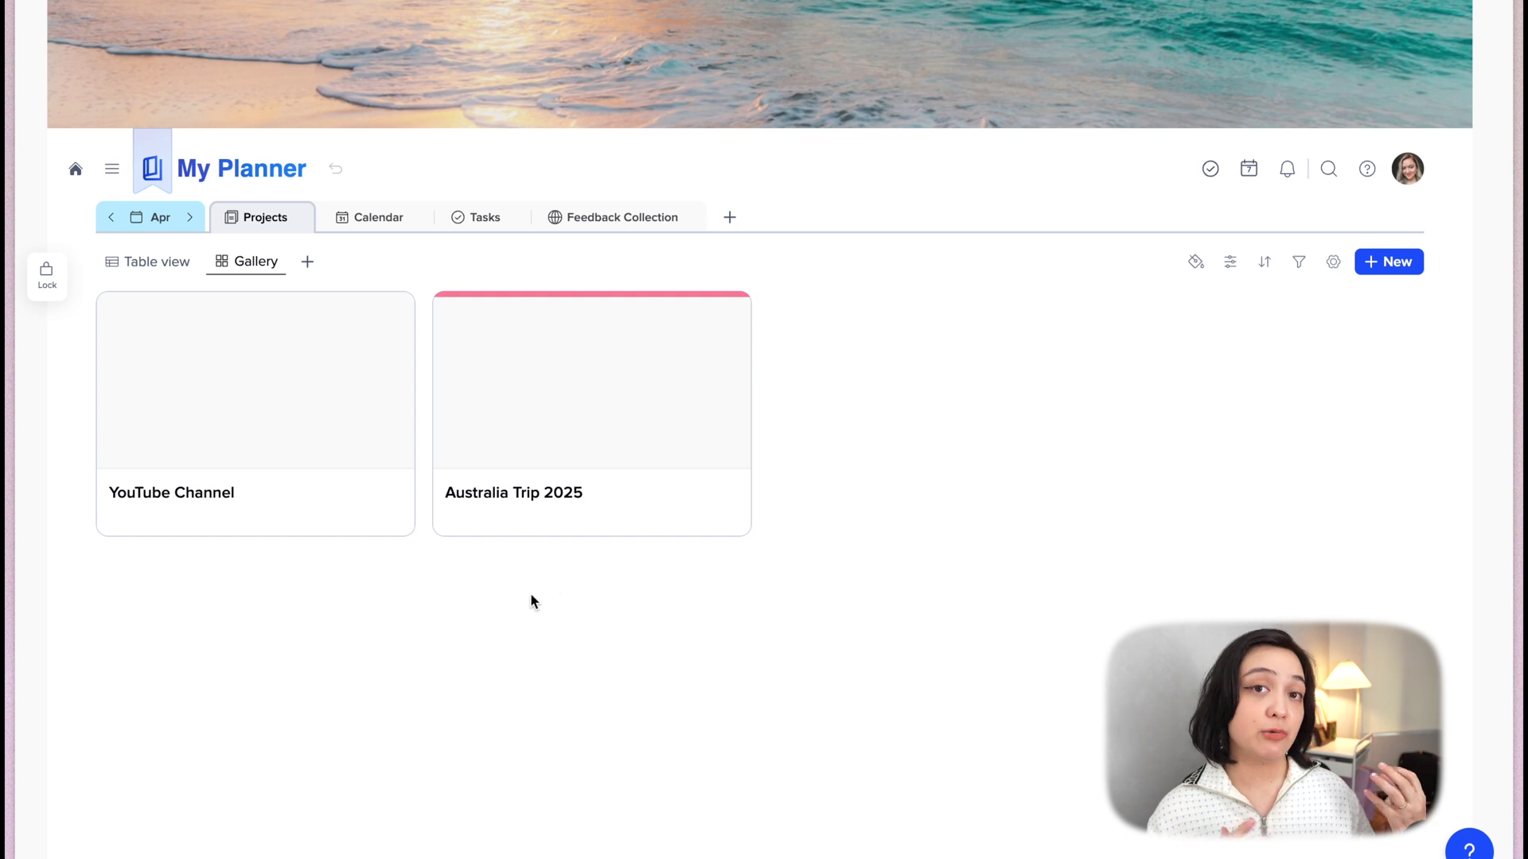
Step: Look through the Australia Trip 2025 project page, then open the YouTube Channel board
{"action": "left_click", "coordinate": [597, 520]}
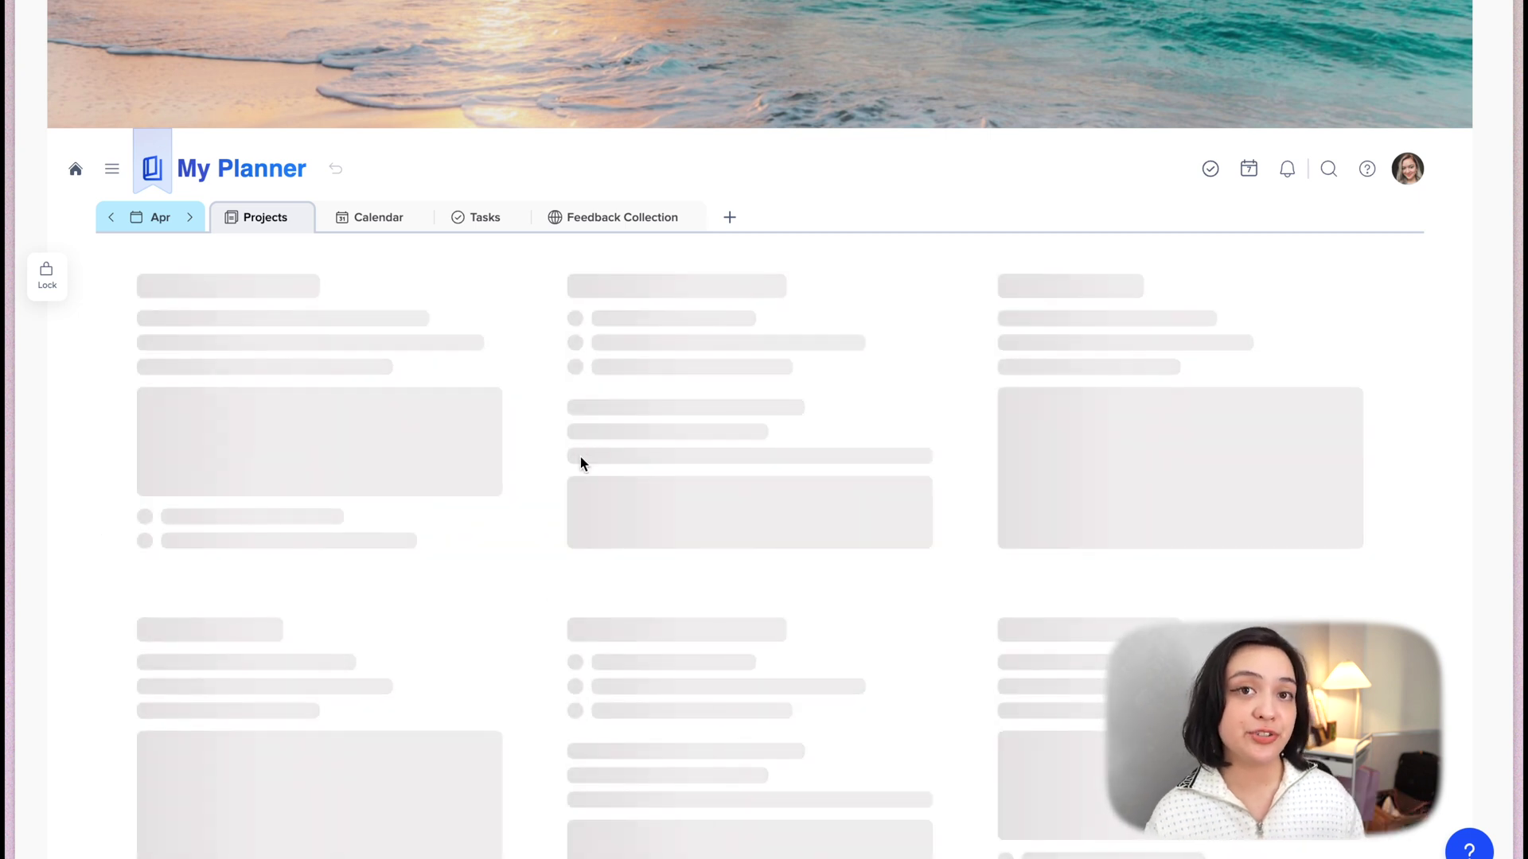
{"action": "scroll", "coordinate": [708, 575], "scroll_direction": "down", "scroll_amount": 4}
{"action": "scroll", "coordinate": [708, 575], "scroll_direction": "up", "scroll_amount": 3}
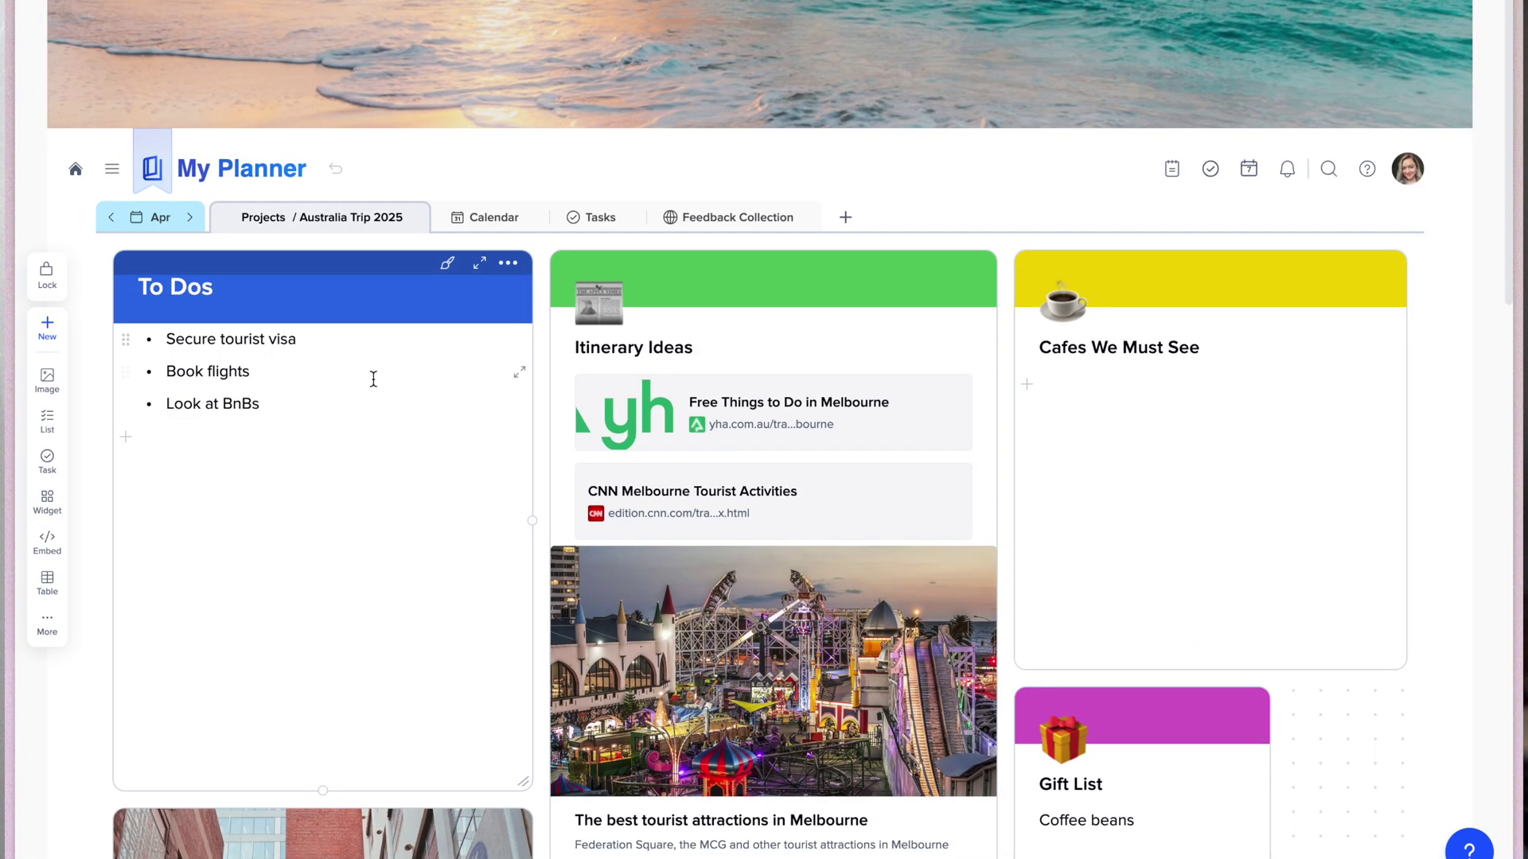
{"action": "scroll", "coordinate": [708, 574], "scroll_direction": "down", "scroll_amount": 3}
{"action": "scroll", "coordinate": [708, 575], "scroll_direction": "up", "scroll_amount": 3}
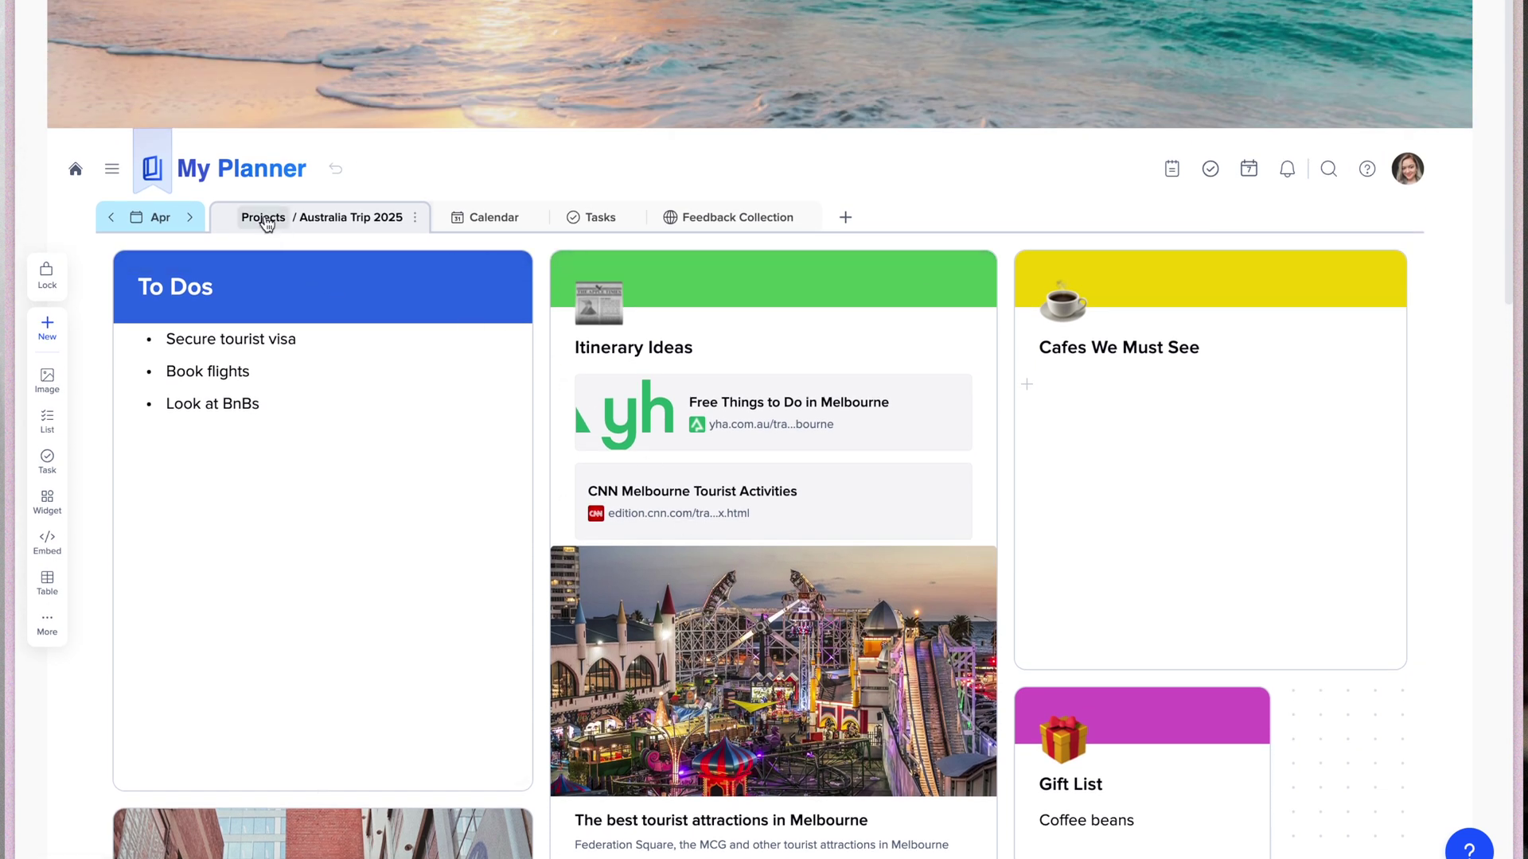
{"action": "left_click", "coordinate": [266, 223]}
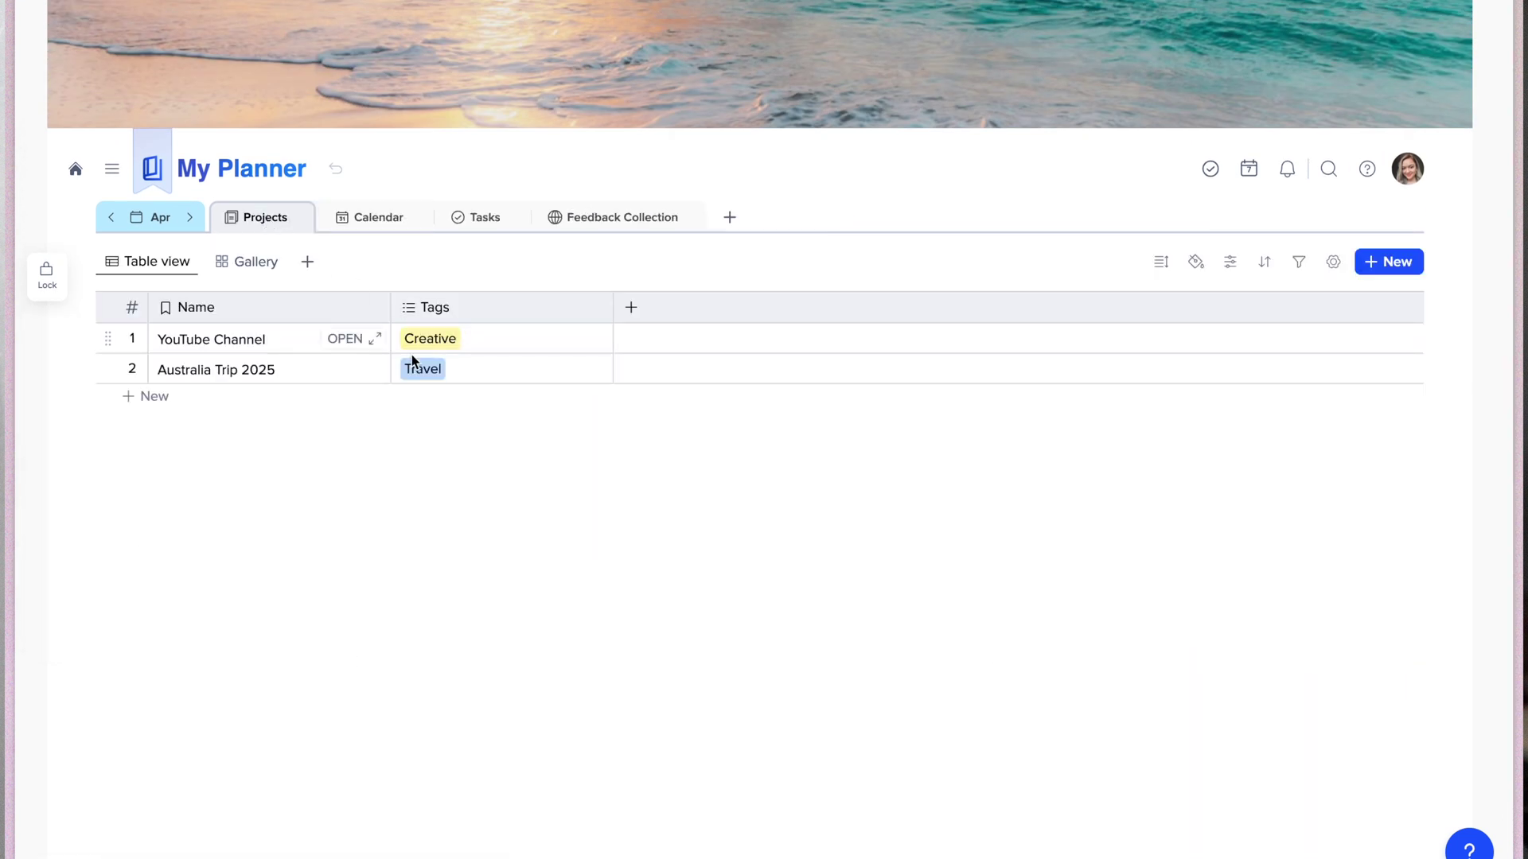
{"action": "left_click", "coordinate": [343, 340]}
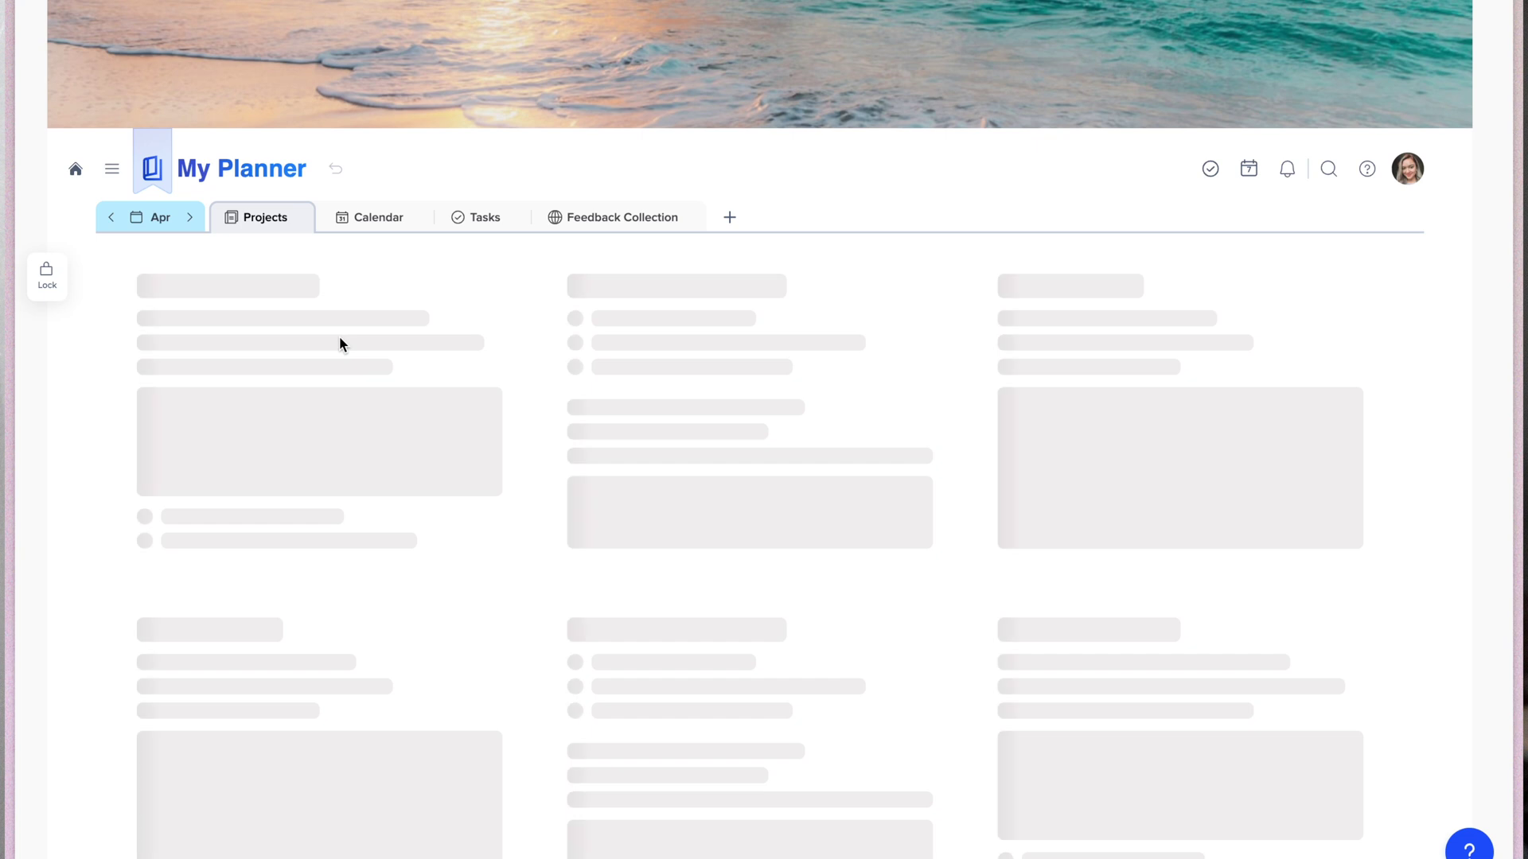
Step: Expand xTiles Major Update into a subproject and add a large card to it
{"action": "scroll", "coordinate": [506, 627], "scroll_direction": "down", "scroll_amount": 1}
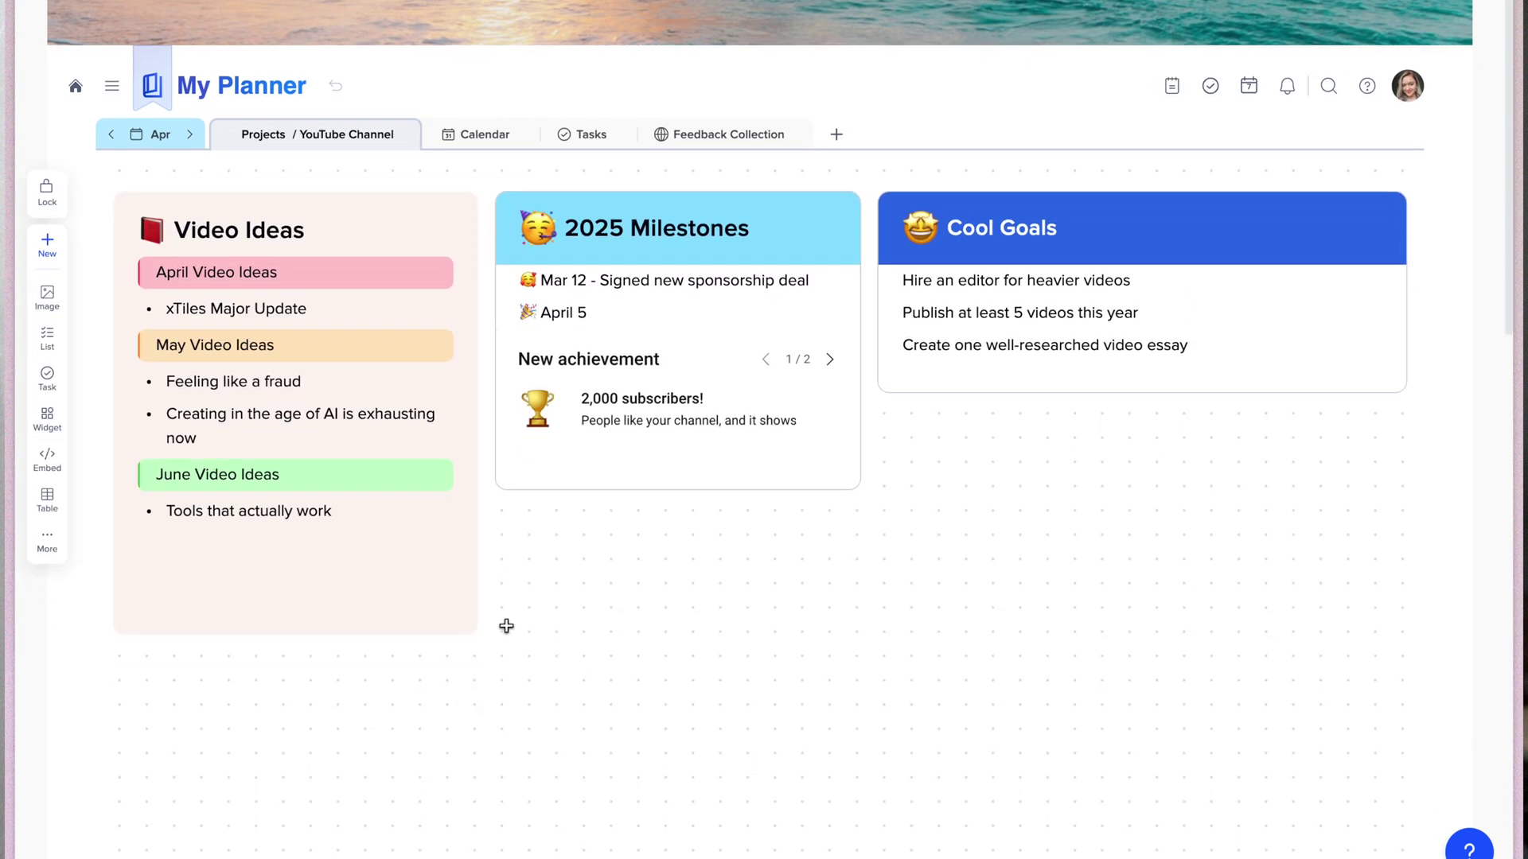
{"action": "scroll", "coordinate": [506, 626], "scroll_direction": "up", "scroll_amount": 1}
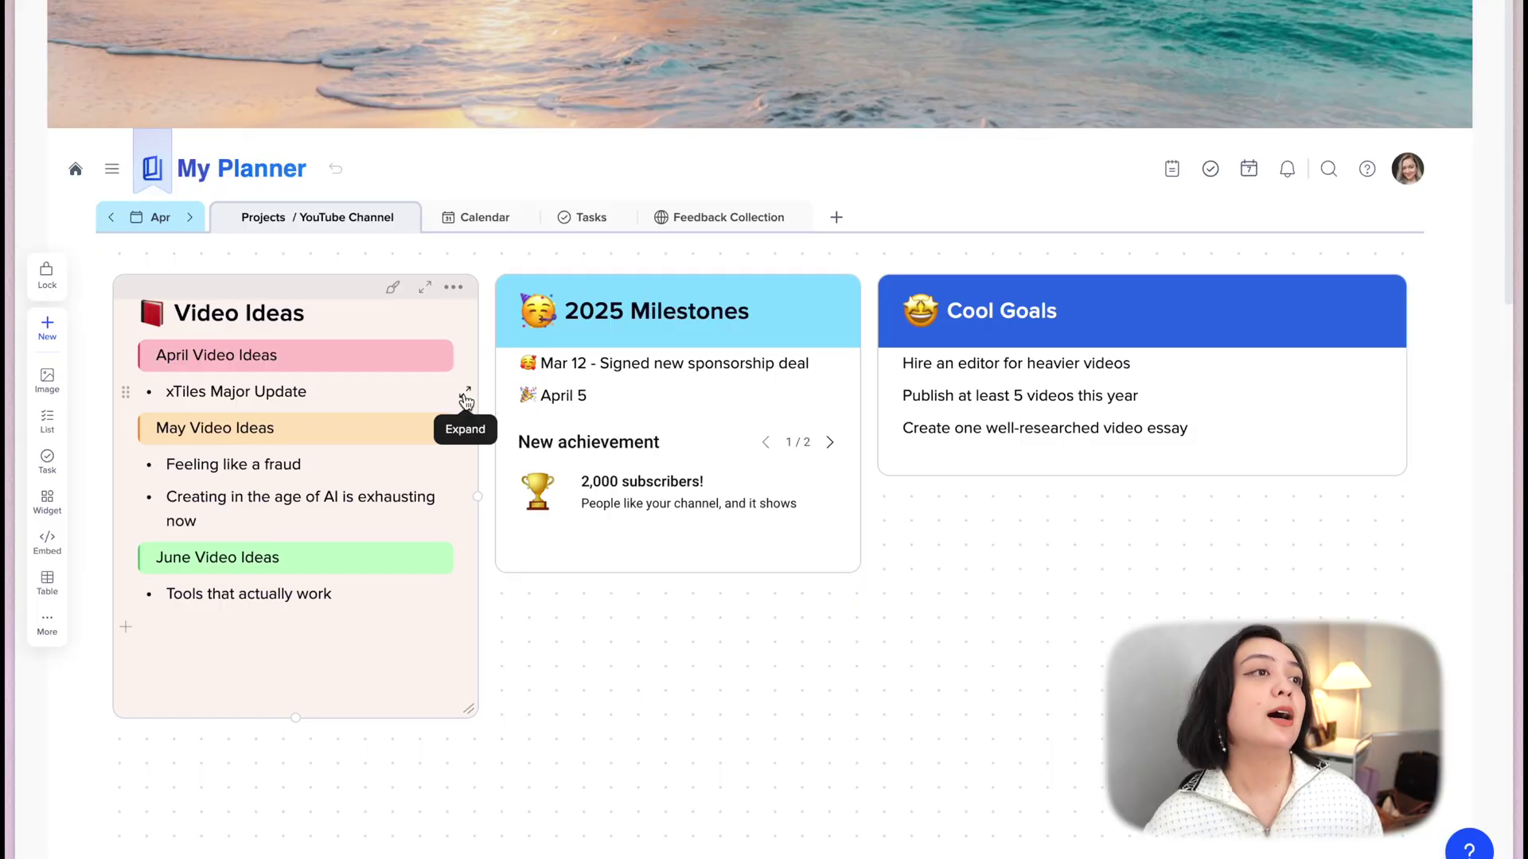
{"action": "left_click", "coordinate": [465, 398]}
{"action": "left_click", "coordinate": [532, 474]}
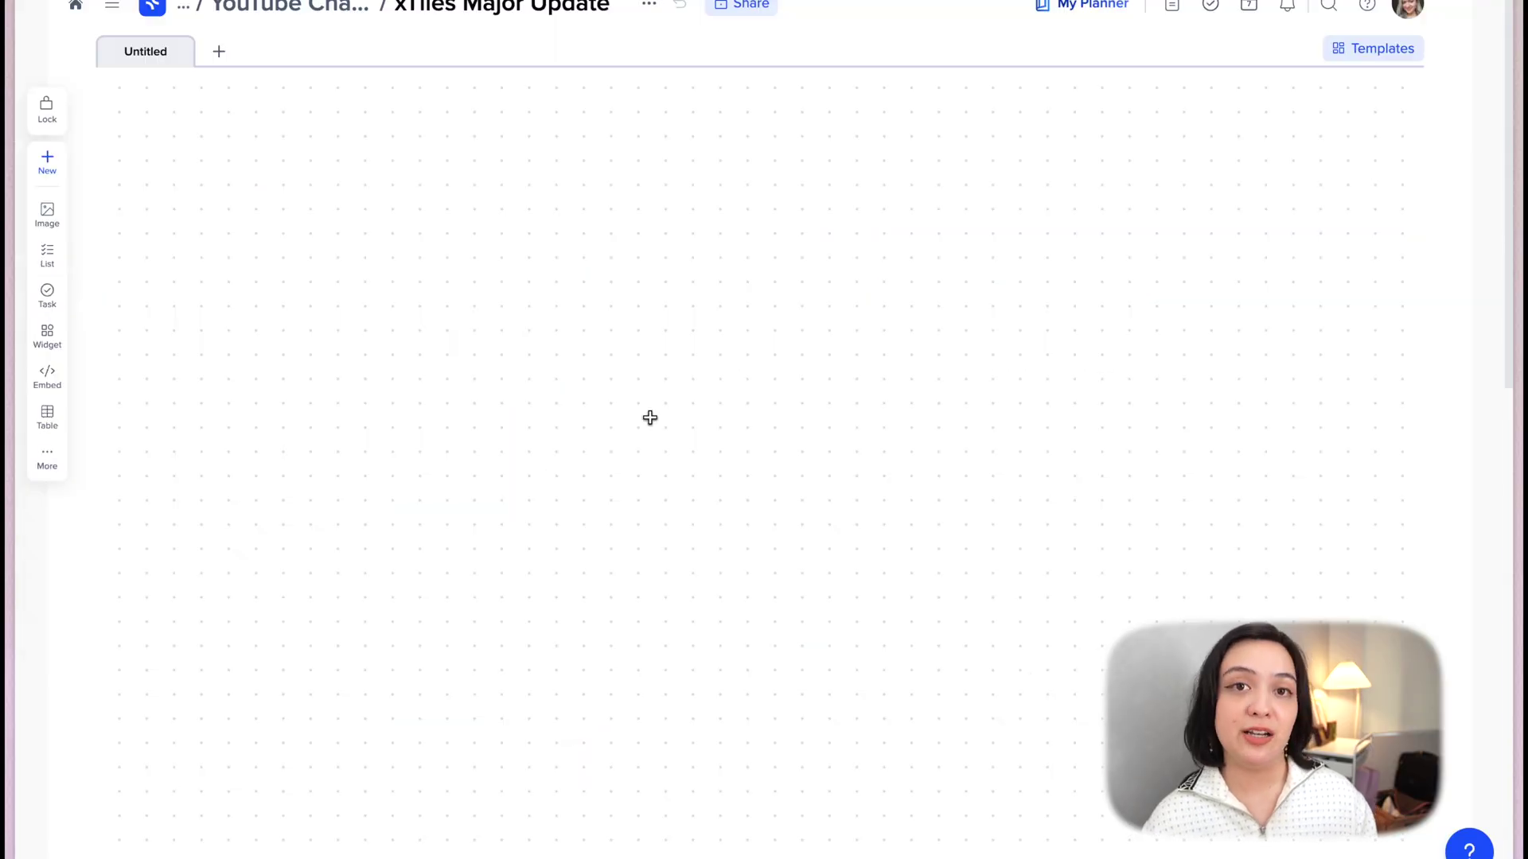
{"action": "left_click_drag", "start_coordinate": [183, 100], "coordinate": [560, 419]}
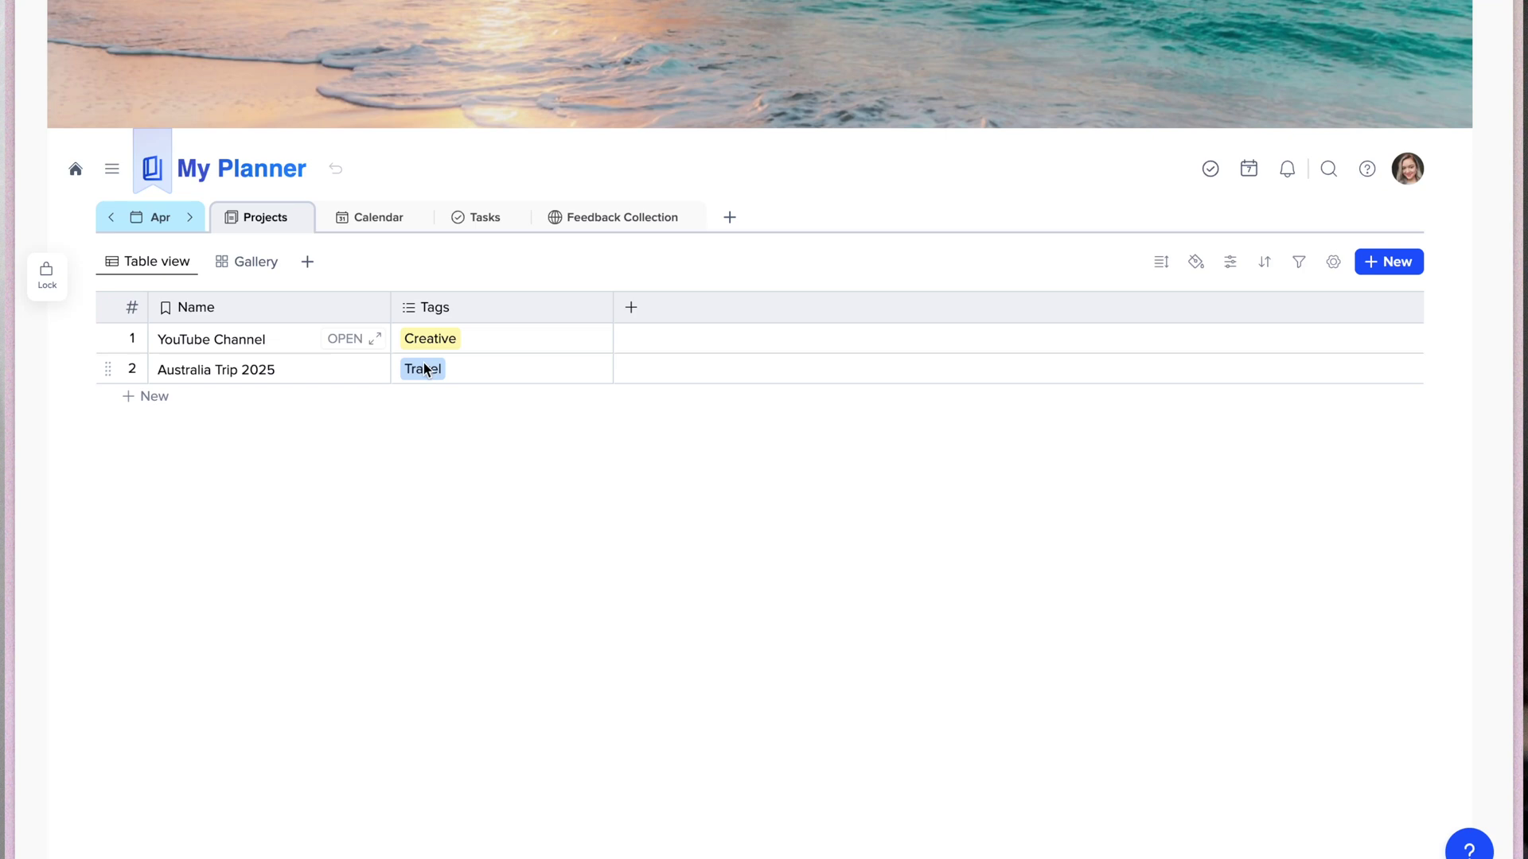
Step: Show Projects as a gallery, view Australia Trip 2025, then reopen the YouTube Channel board
{"action": "left_click", "coordinate": [259, 261]}
{"action": "left_click", "coordinate": [596, 519]}
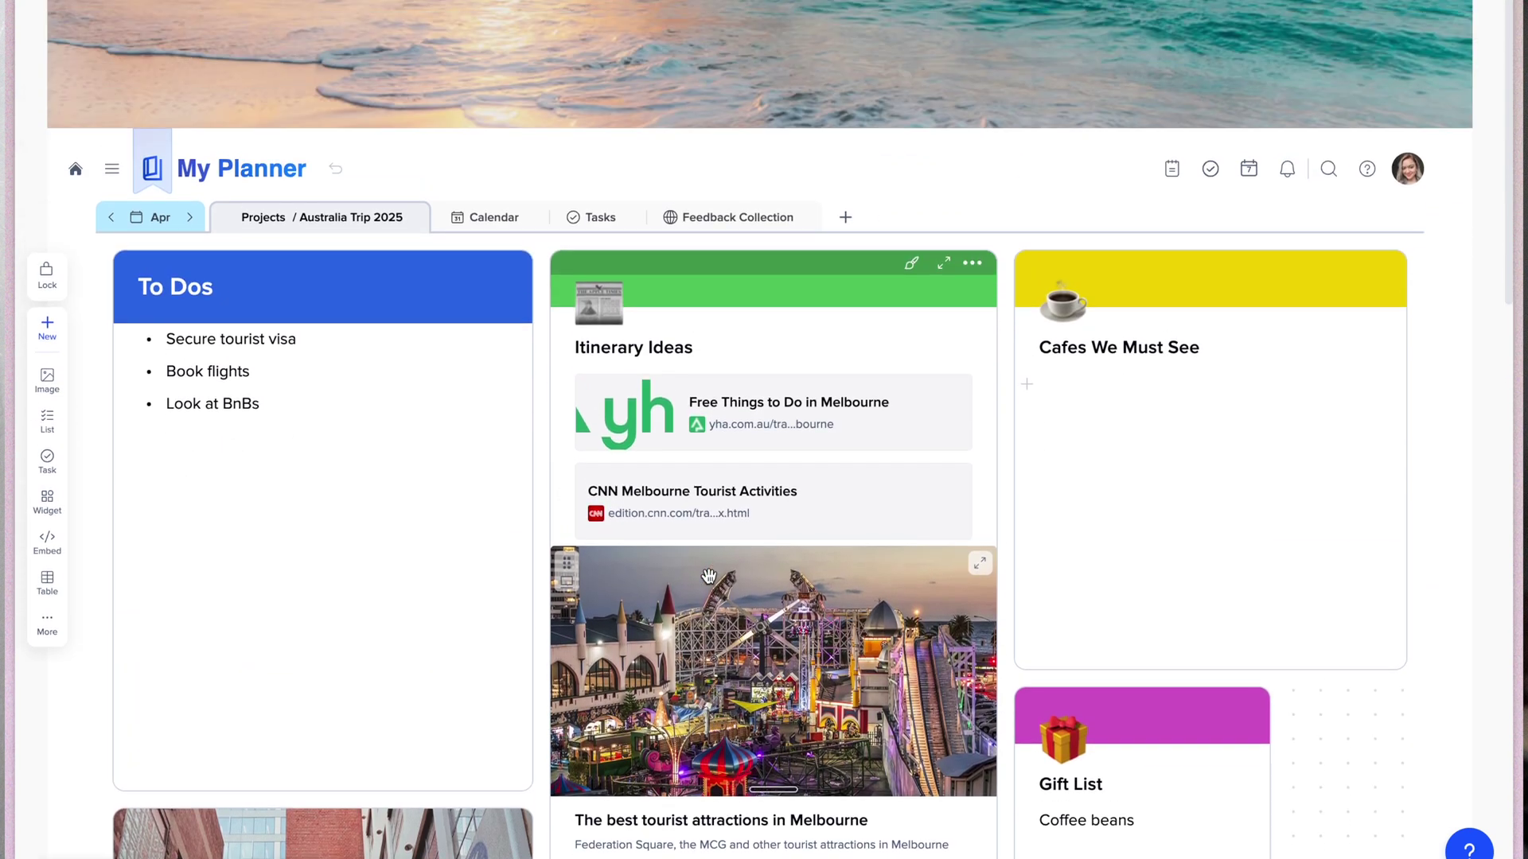
{"action": "left_click", "coordinate": [265, 220]}
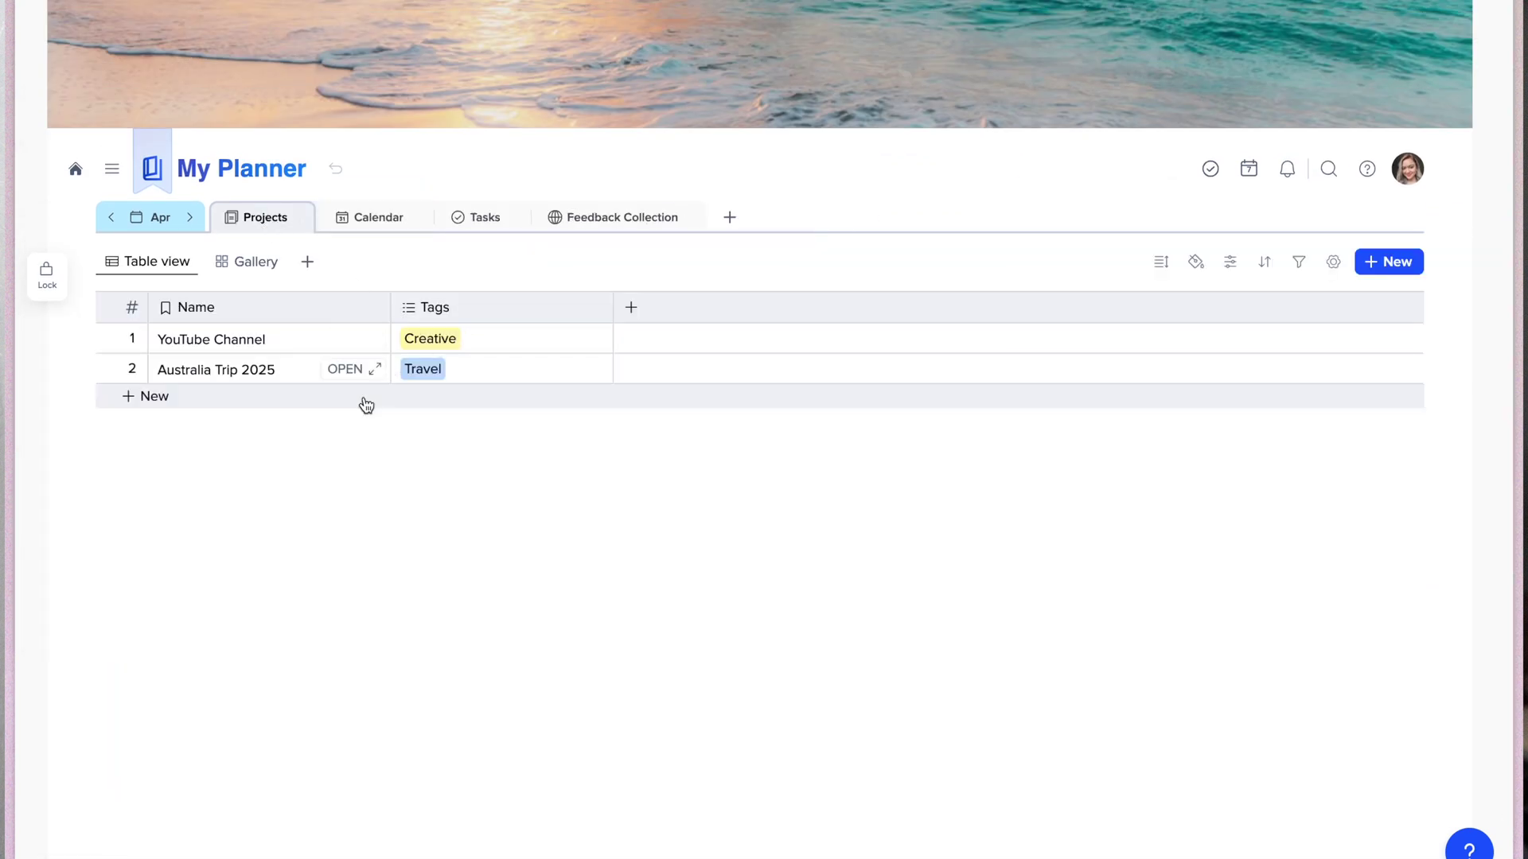
{"action": "left_click", "coordinate": [342, 341]}
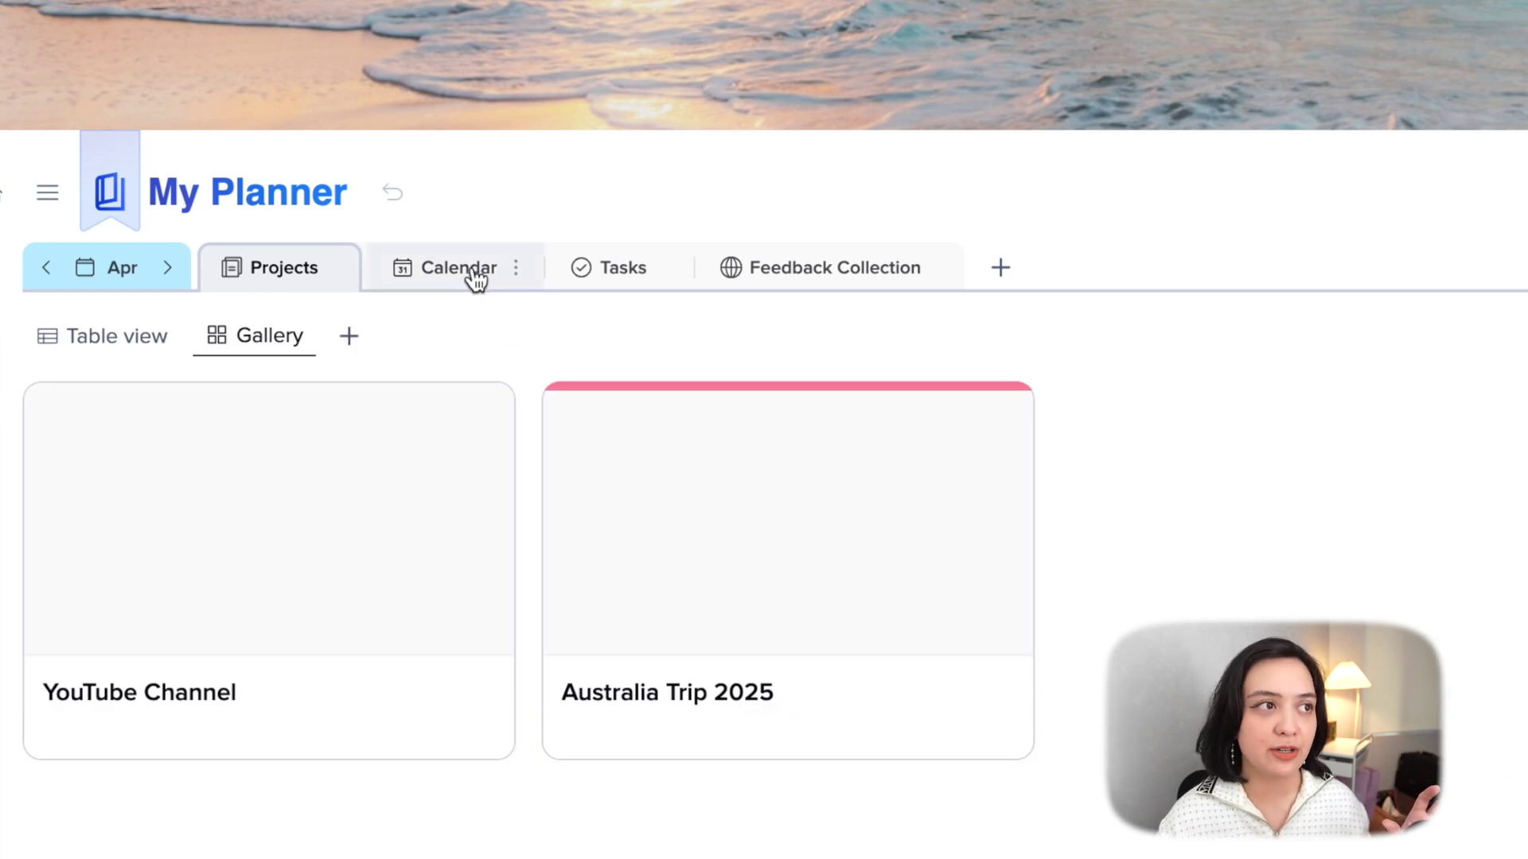
Step: Browse the Calendar and Tasks views, then the April month, week and today planner pages
{"action": "left_click", "coordinate": [475, 275]}
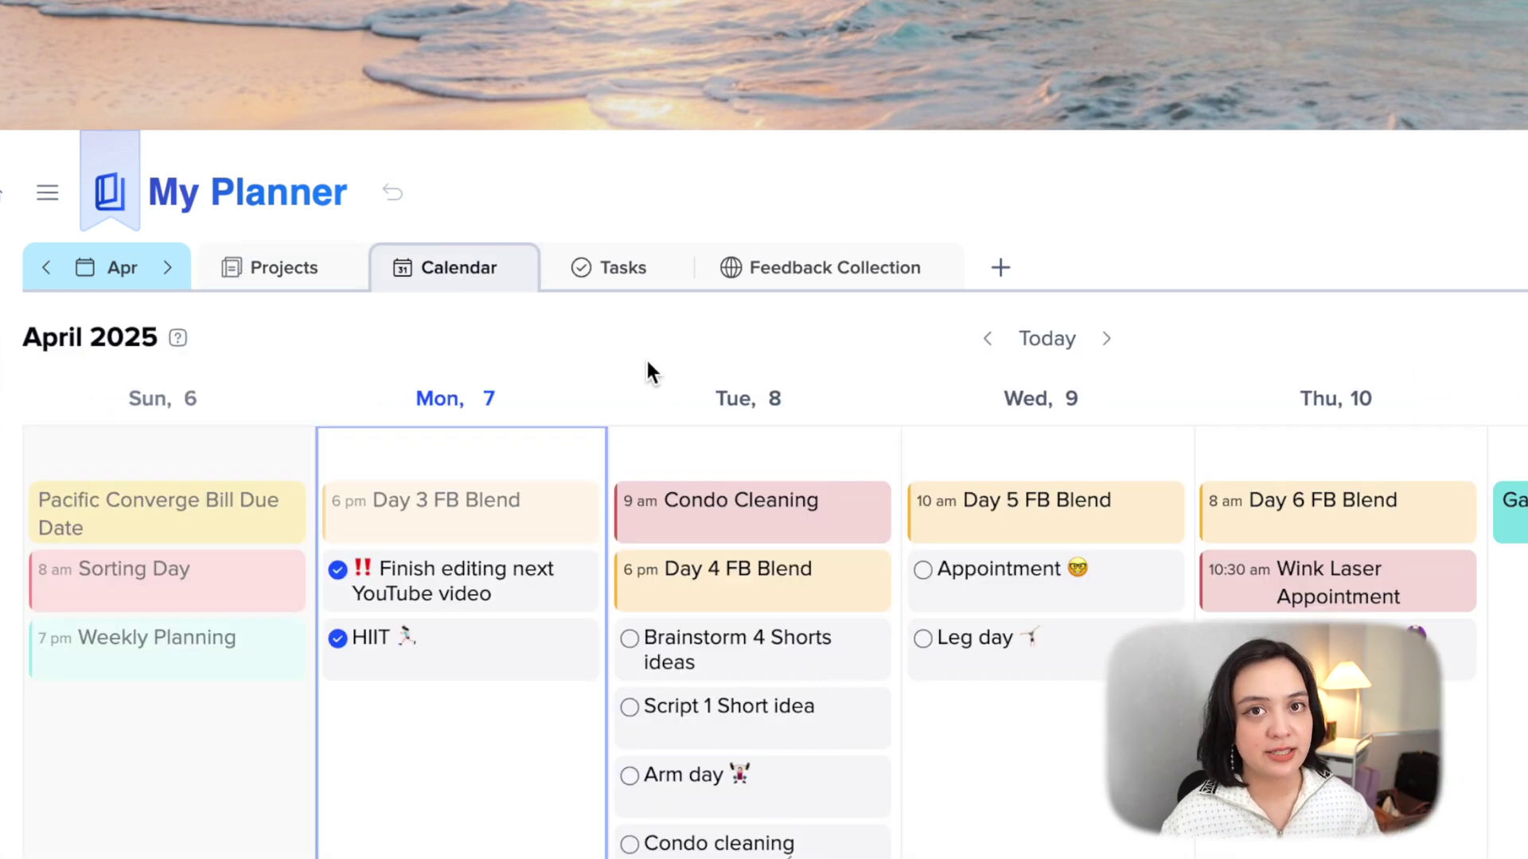
{"action": "left_click", "coordinate": [612, 293]}
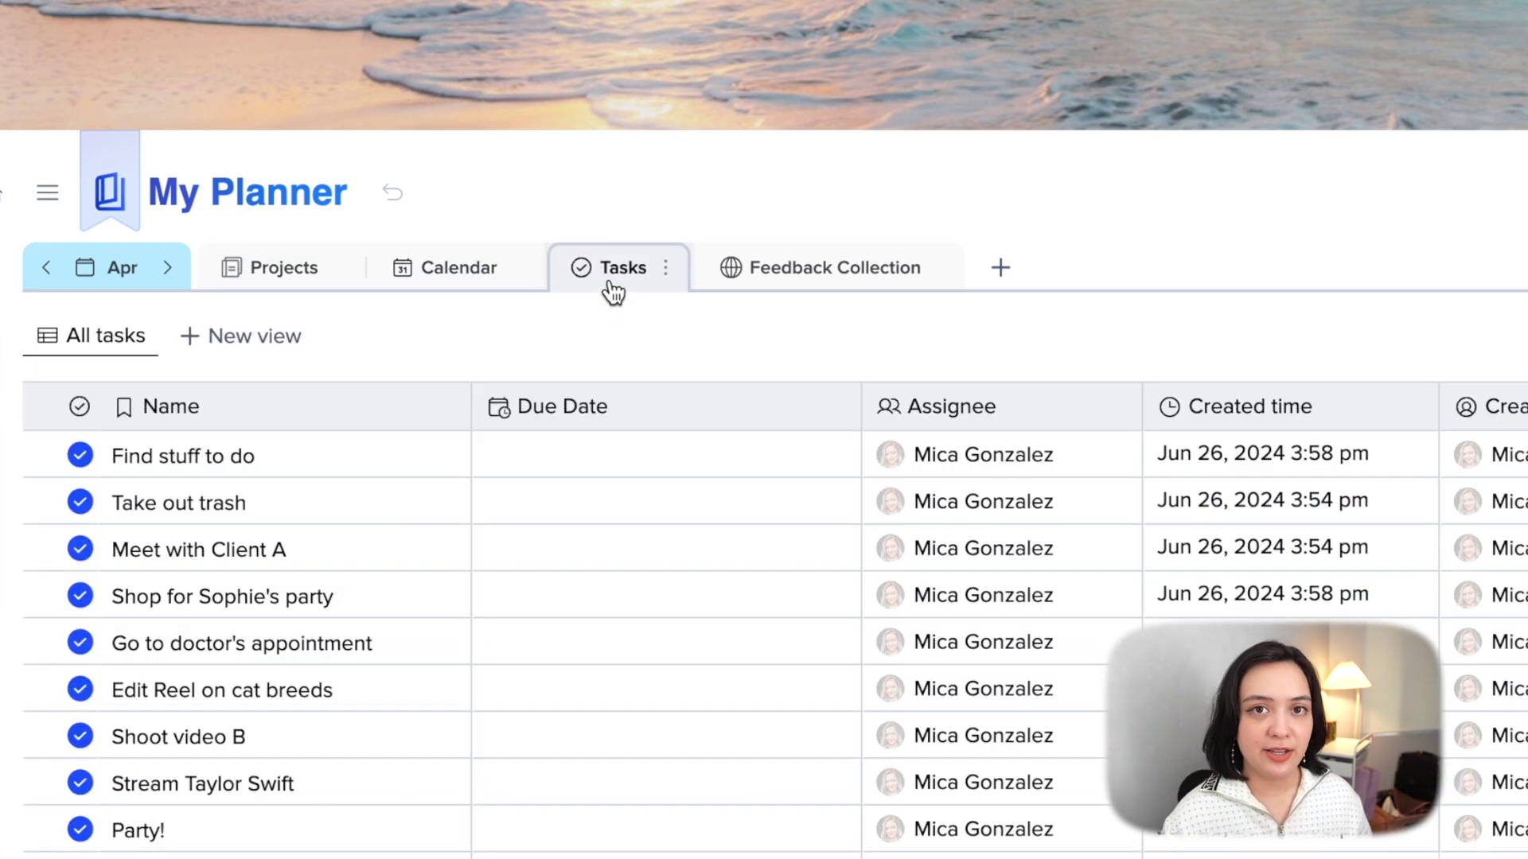
{"action": "left_click", "coordinate": [125, 285]}
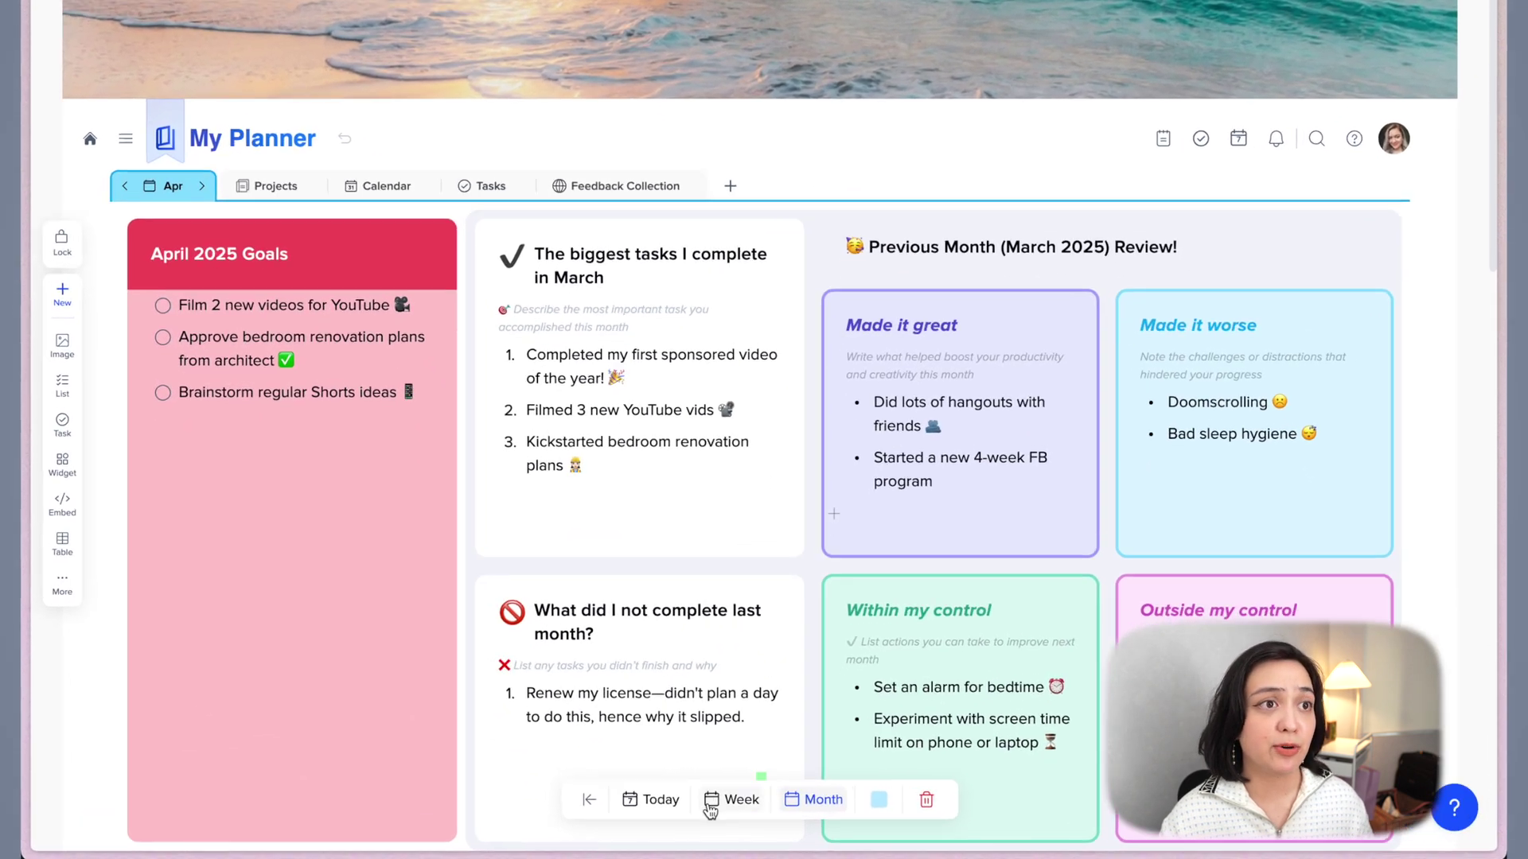
{"action": "left_click", "coordinate": [709, 800]}
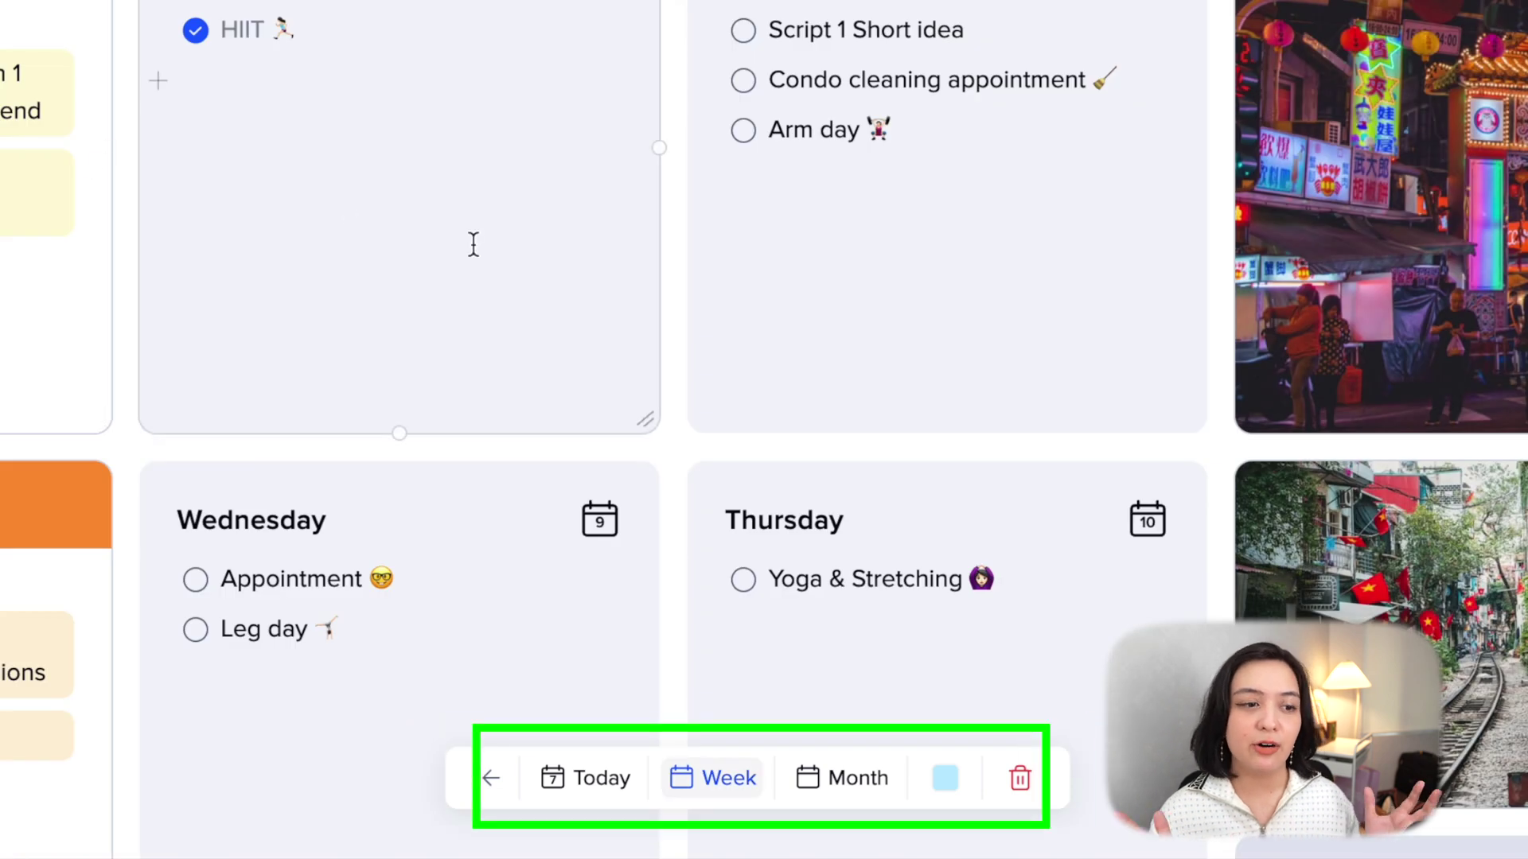
{"action": "left_click", "coordinate": [580, 779]}
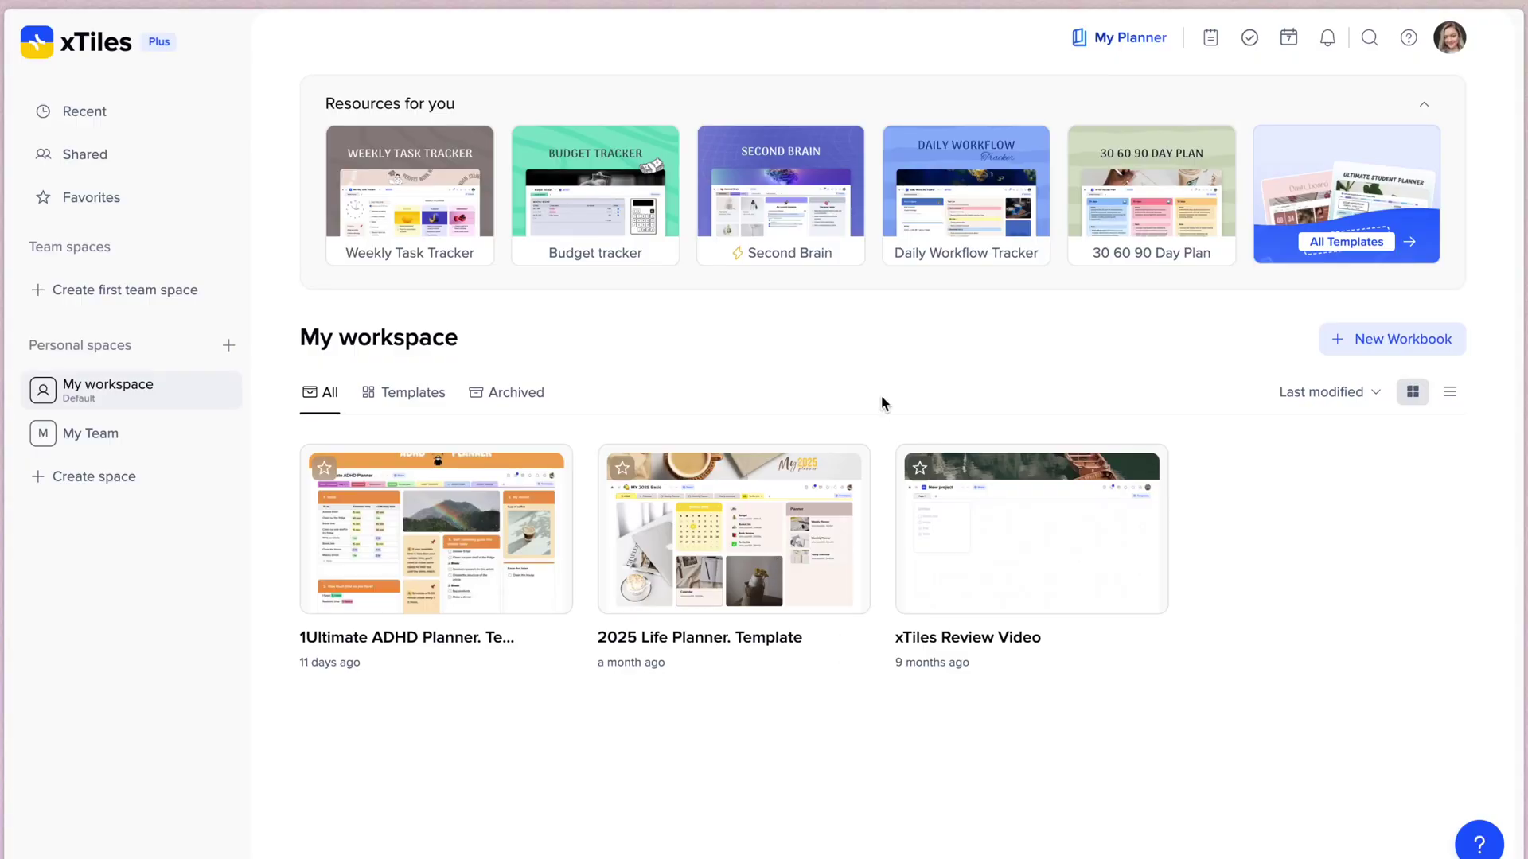
Step: Reopen My Planner, choose the Dec month, and scroll to the monthly templates
{"action": "left_click", "coordinate": [1159, 46]}
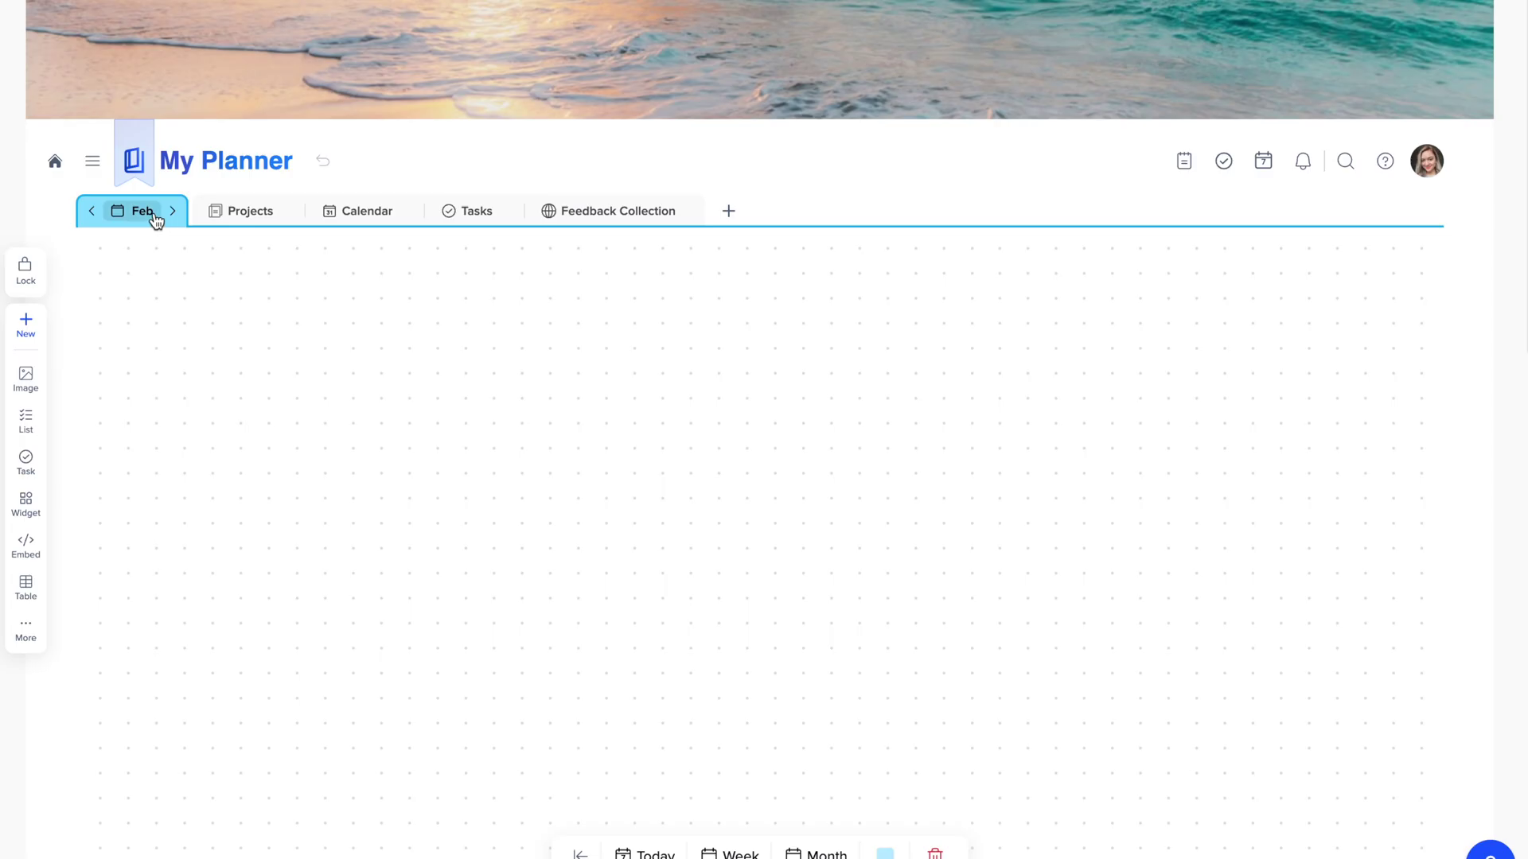
{"action": "left_click", "coordinate": [154, 214]}
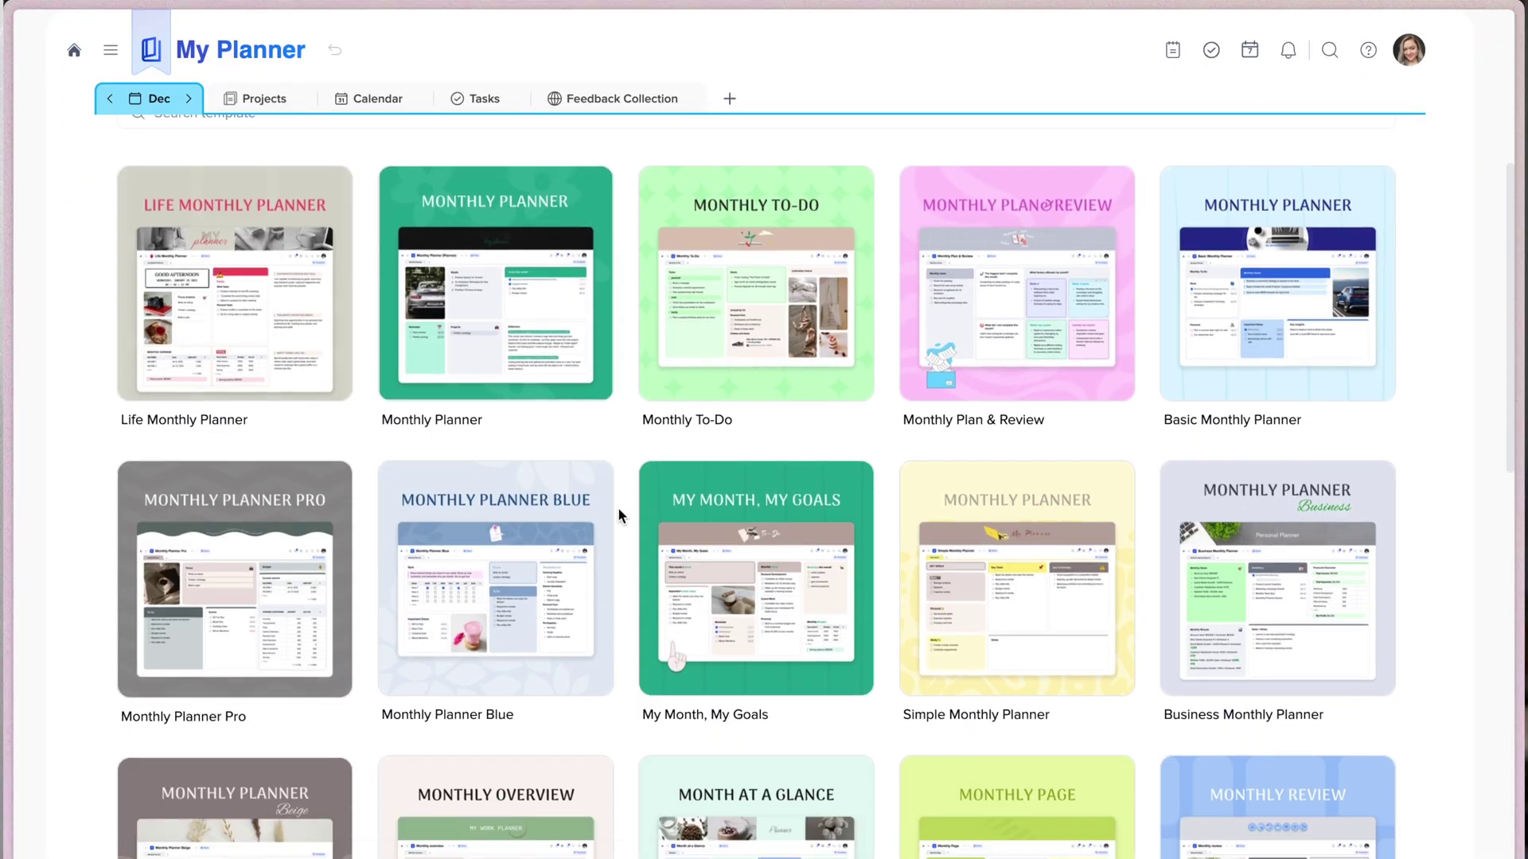
Step: Apply the Monthly Planner Blue template to Dec and make the To-Do card pink
{"action": "left_click", "coordinate": [609, 474]}
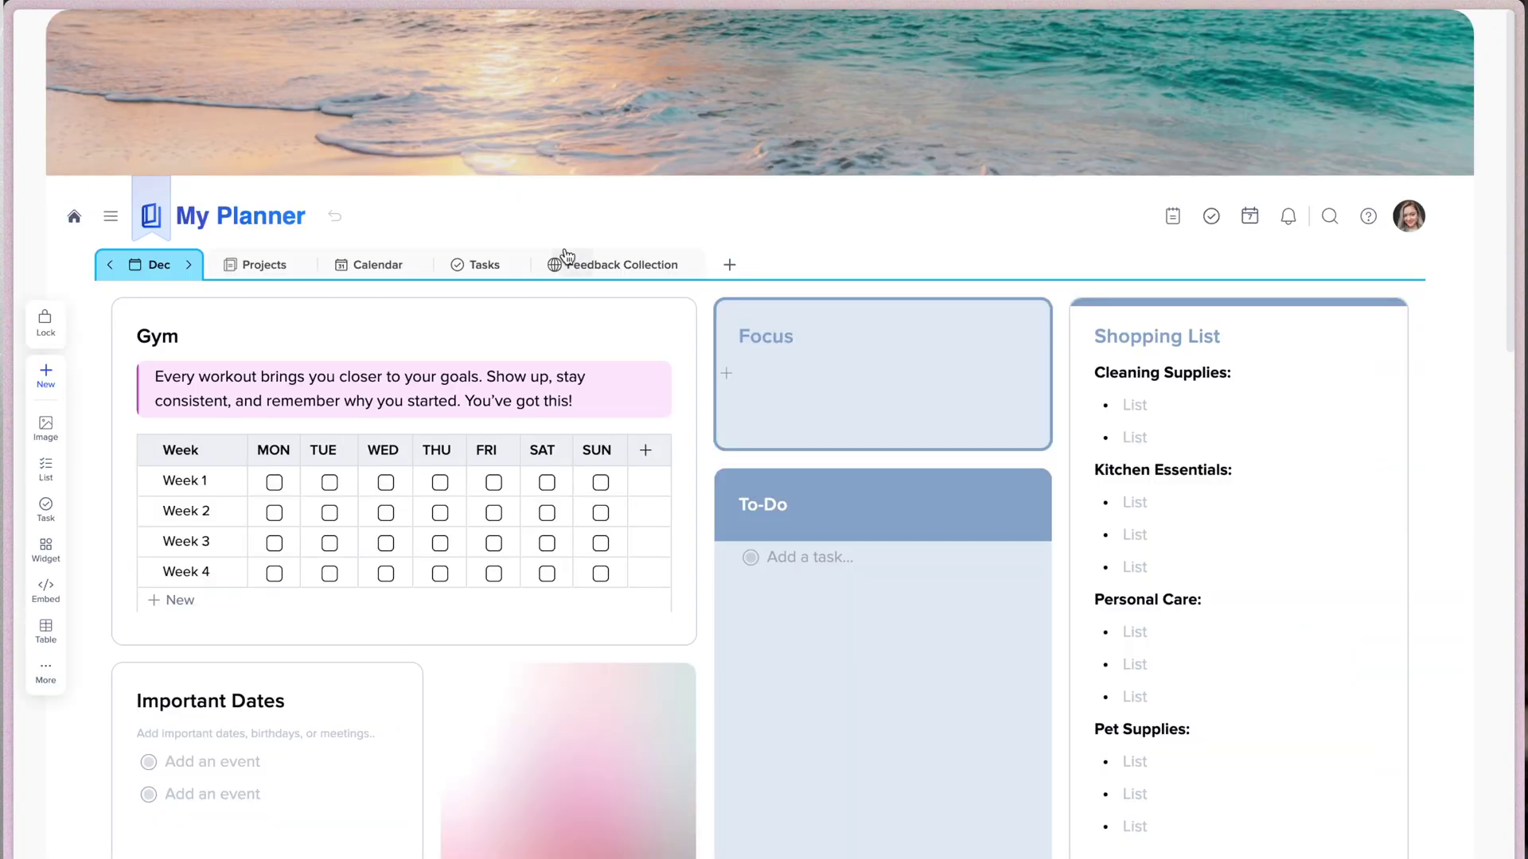
{"action": "scroll", "coordinate": [600, 362], "scroll_direction": "down", "scroll_amount": 2}
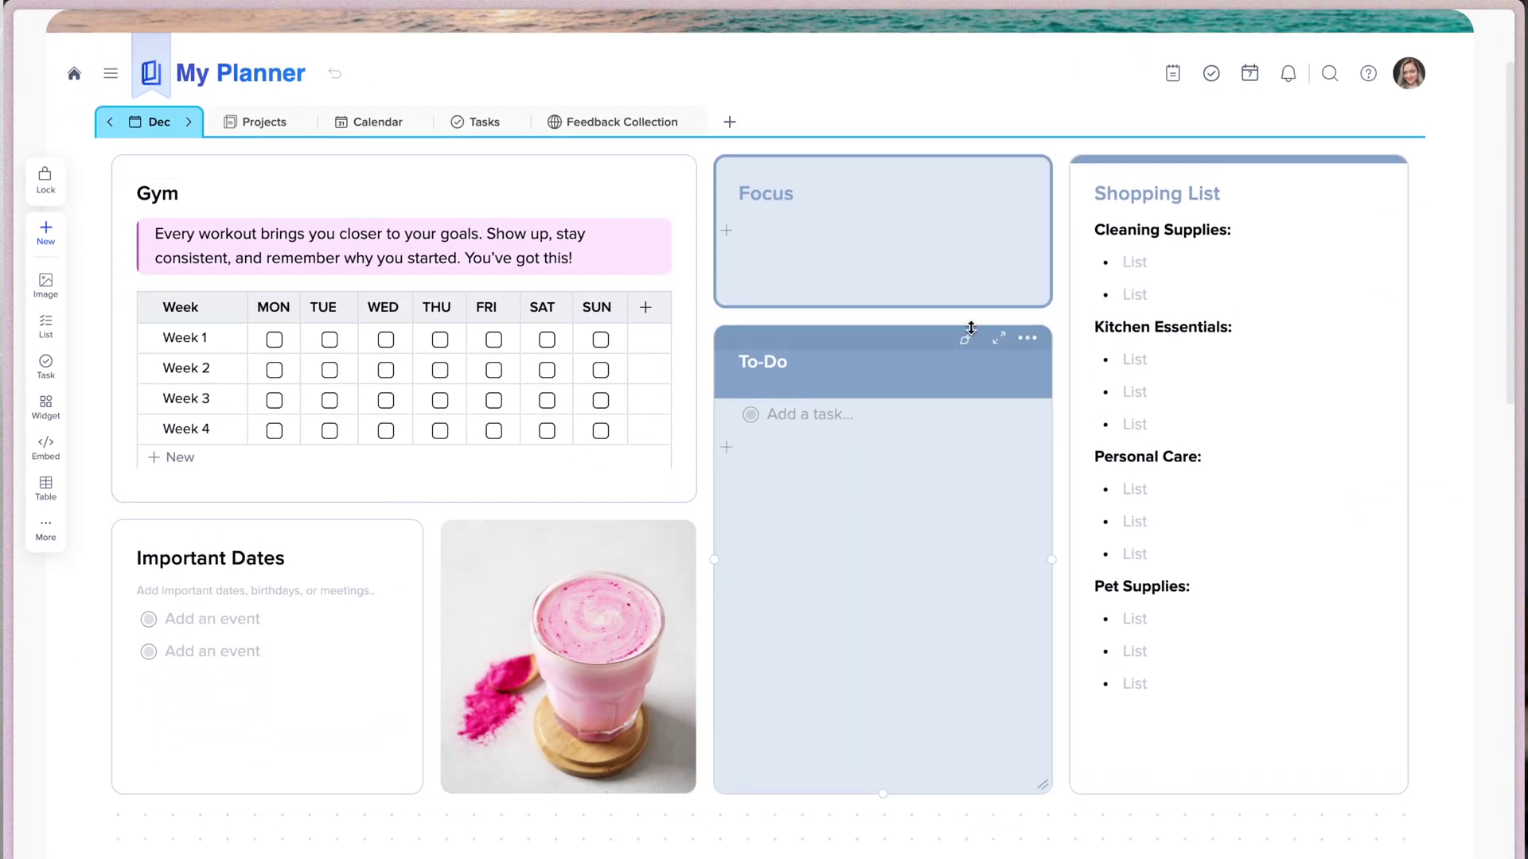
{"action": "left_click", "coordinate": [967, 340]}
{"action": "left_click", "coordinate": [1000, 701]}
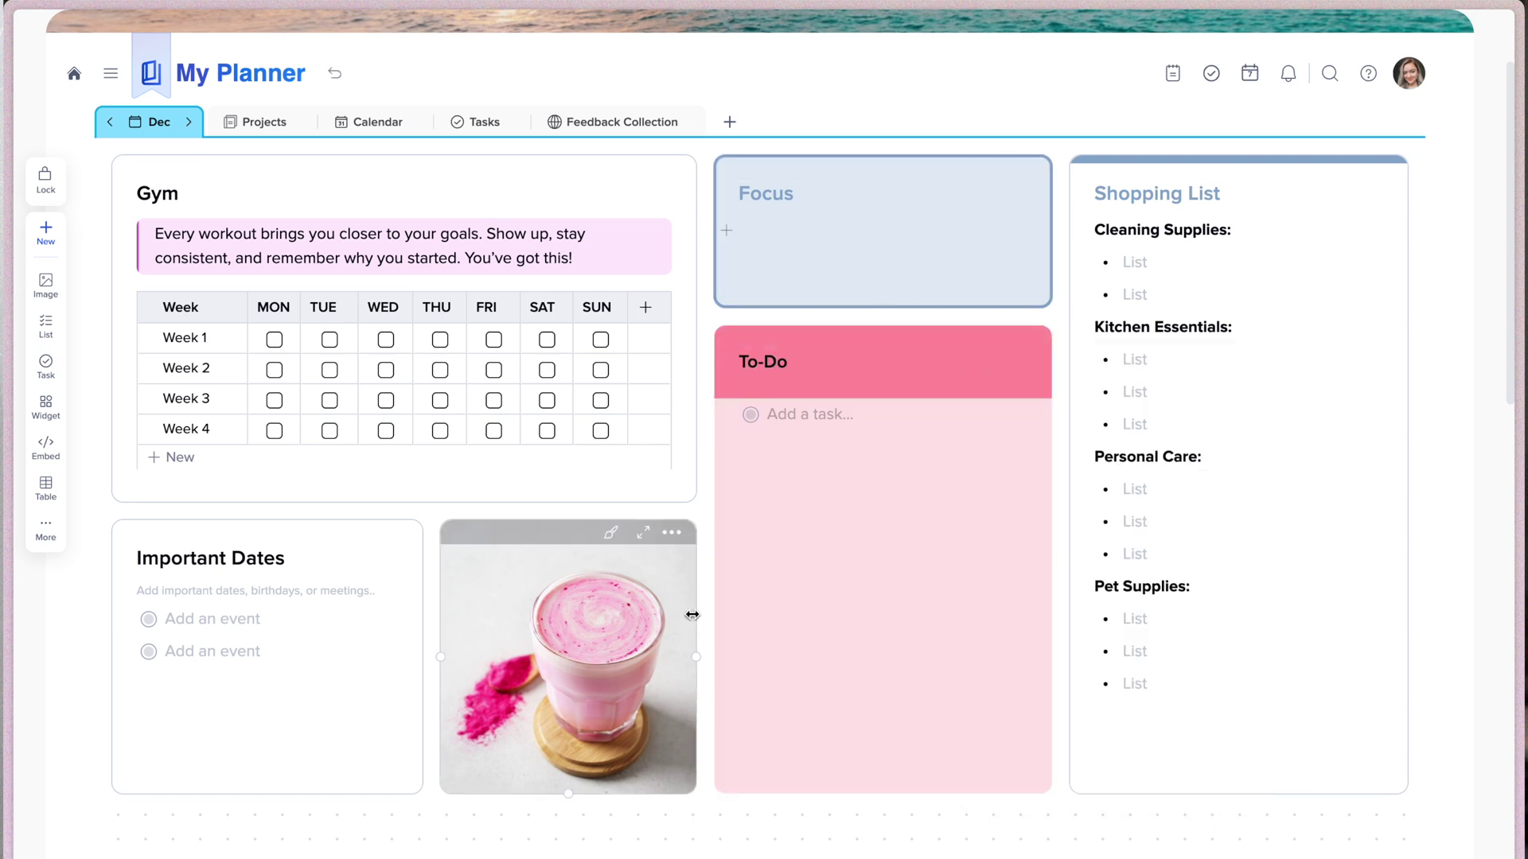
{"action": "left_click", "coordinate": [967, 168]}
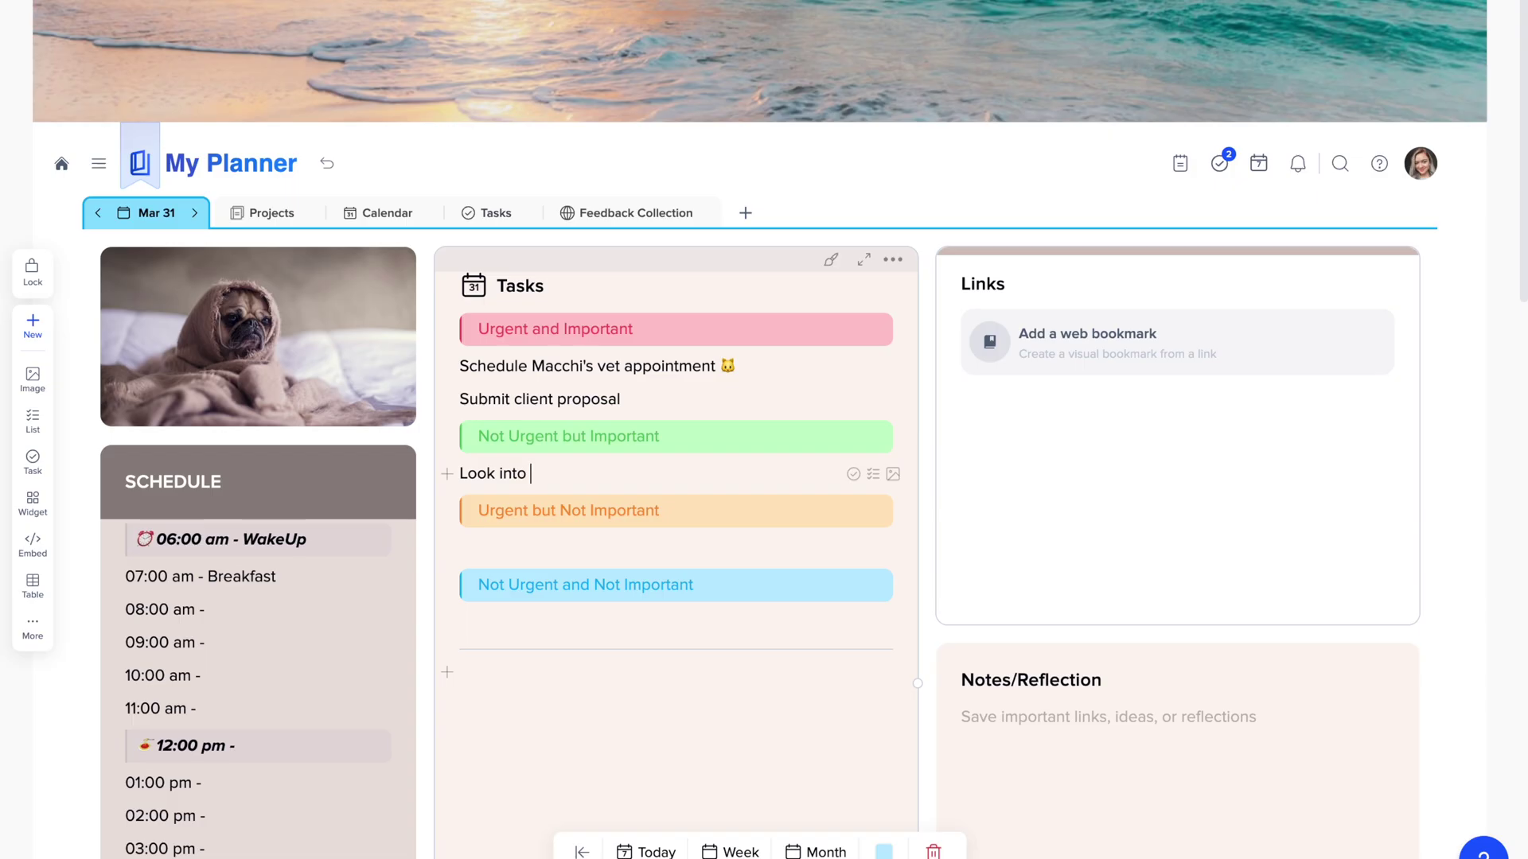
Step: Add Mar 31 tasks 'YouTube video editor rates', 'Research best sites to hire editors' and 'Schedule housekeeping'
{"action": "type", "text": "YouTube video editor "}
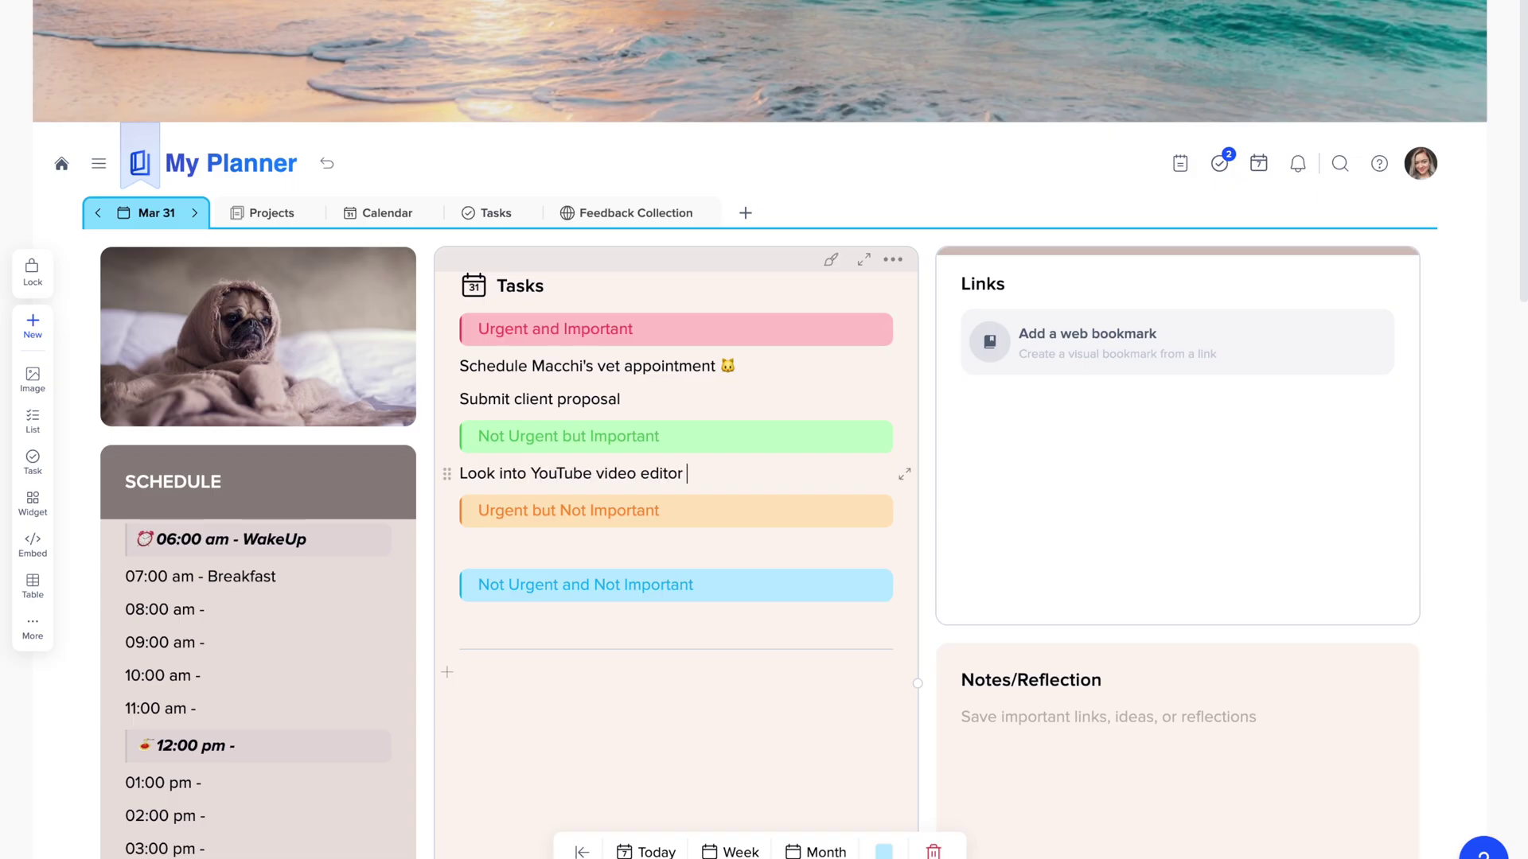
{"action": "type", "text": "rates"}
{"action": "key", "text": "Return"}
{"action": "type", "text": "Rese"}
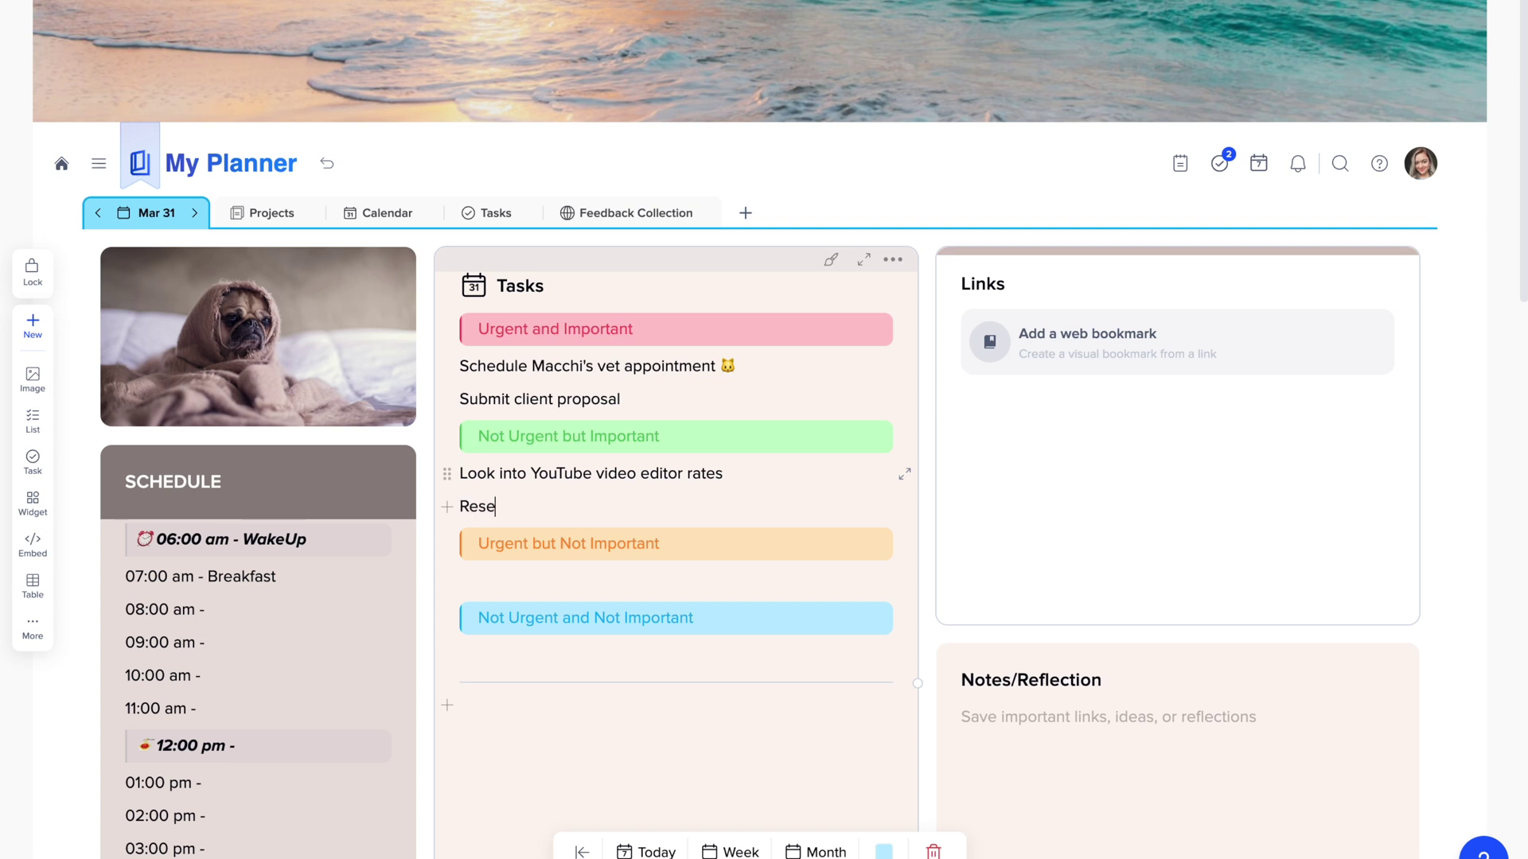
{"action": "type", "text": "arch best sites to hire edi"}
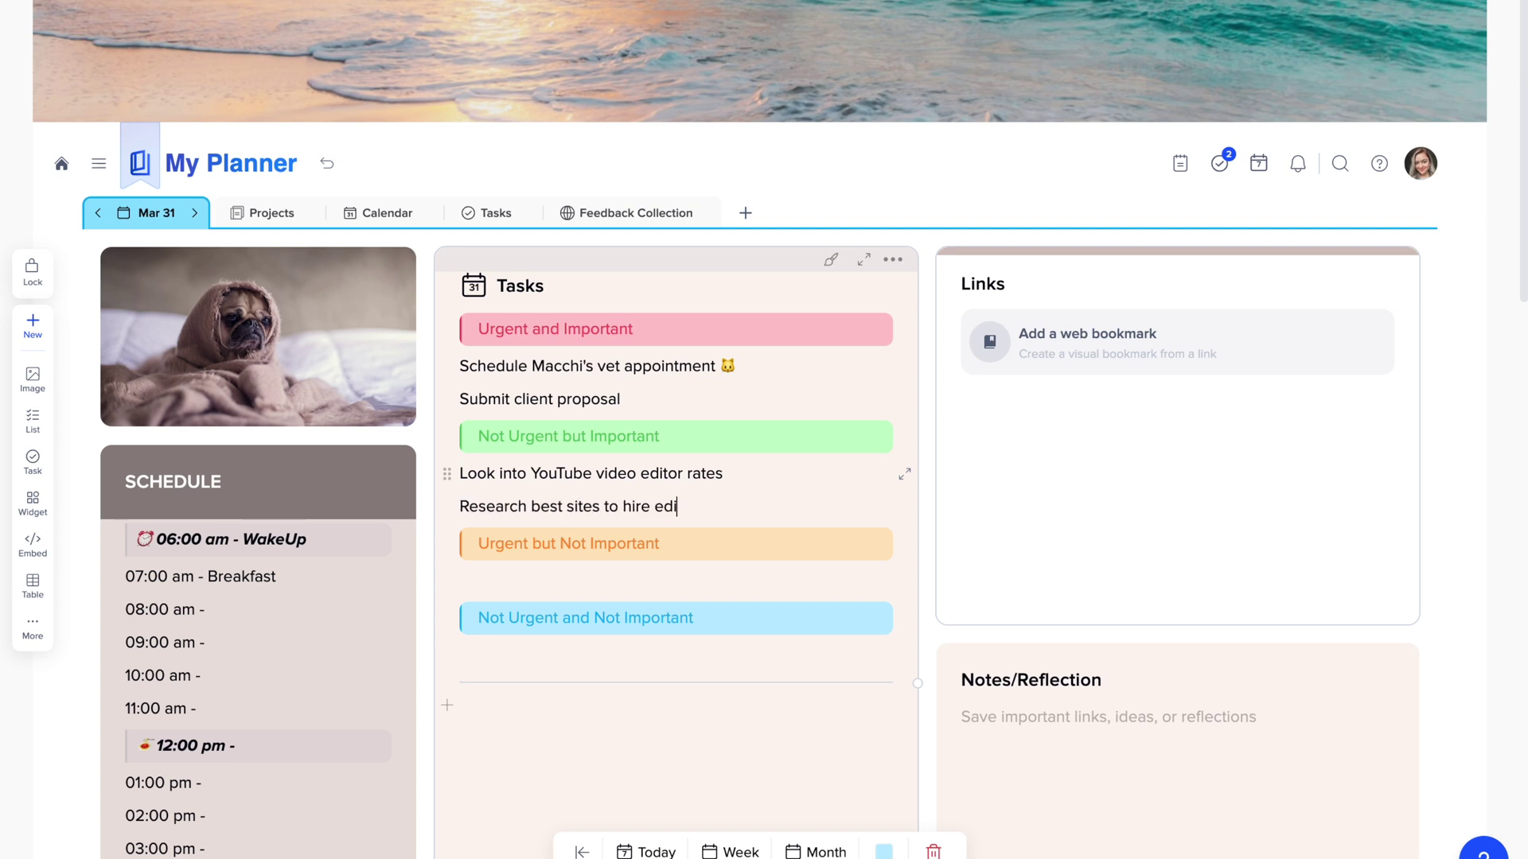
{"action": "type", "text": "tors"}
{"action": "key", "text": "Return"}
{"action": "left_click", "coordinate": [645, 400]}
{"action": "key", "text": "Return"}
{"action": "left_click", "coordinate": [549, 646]}
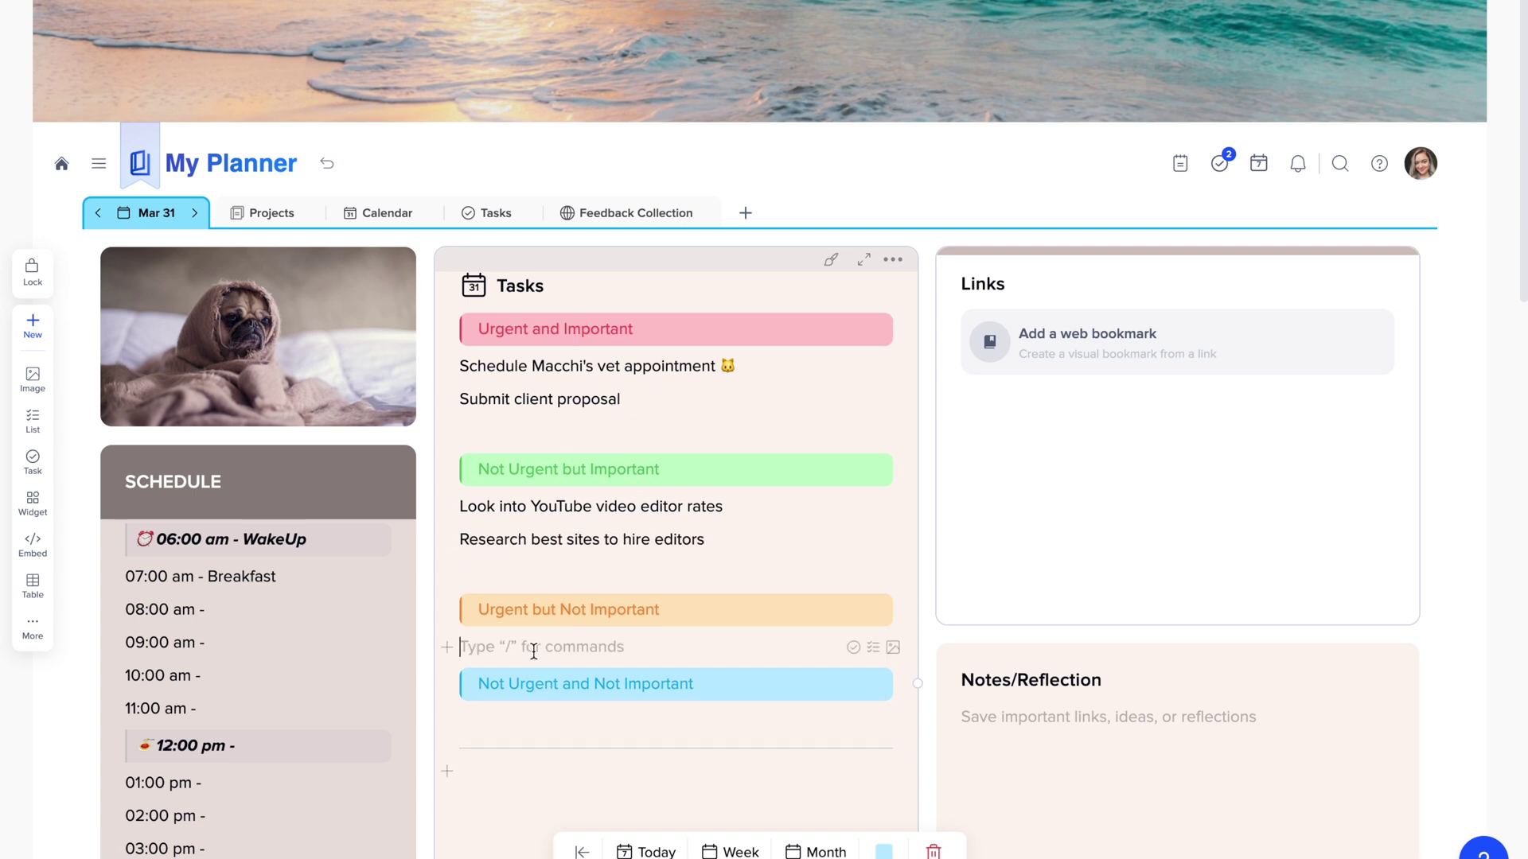
{"action": "key", "text": "Return"}
{"action": "key", "text": "Up"}
{"action": "type", "text": "Schedule"}
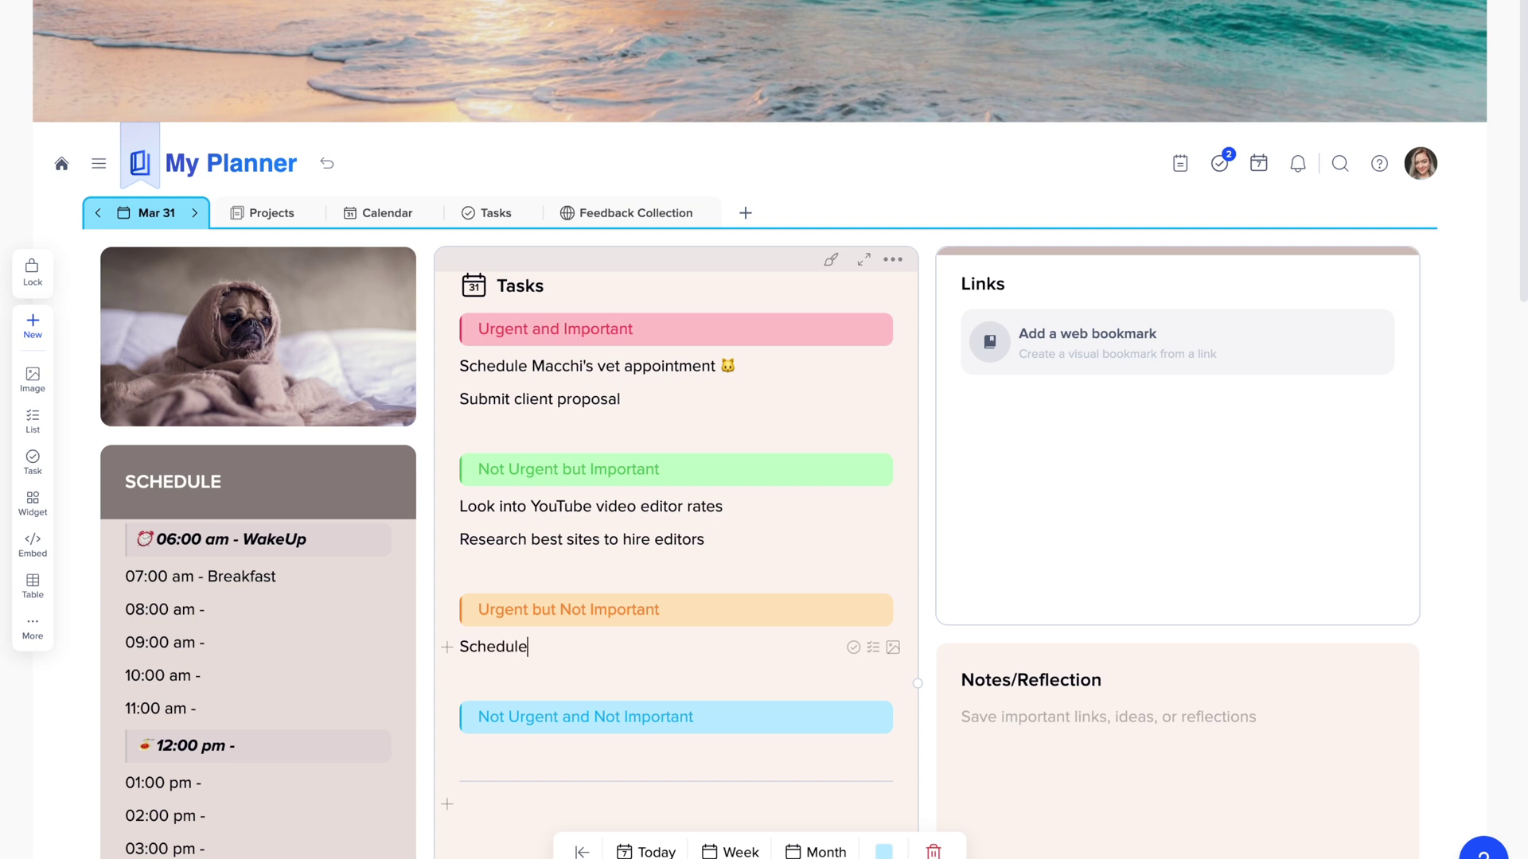
{"action": "type", "text": " ahouseke"}
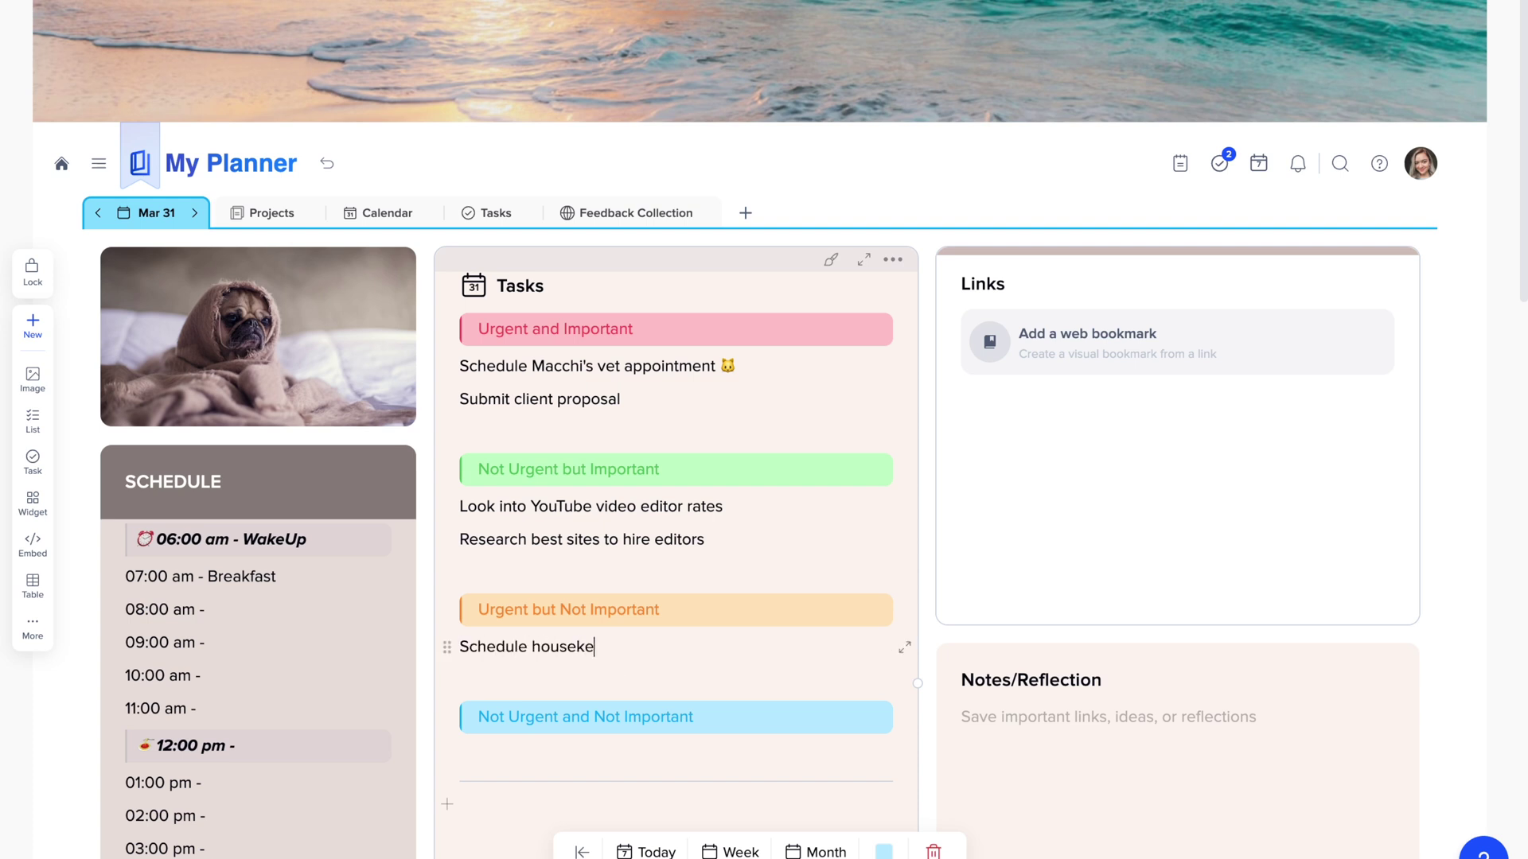
{"action": "type", "text": "eping"}
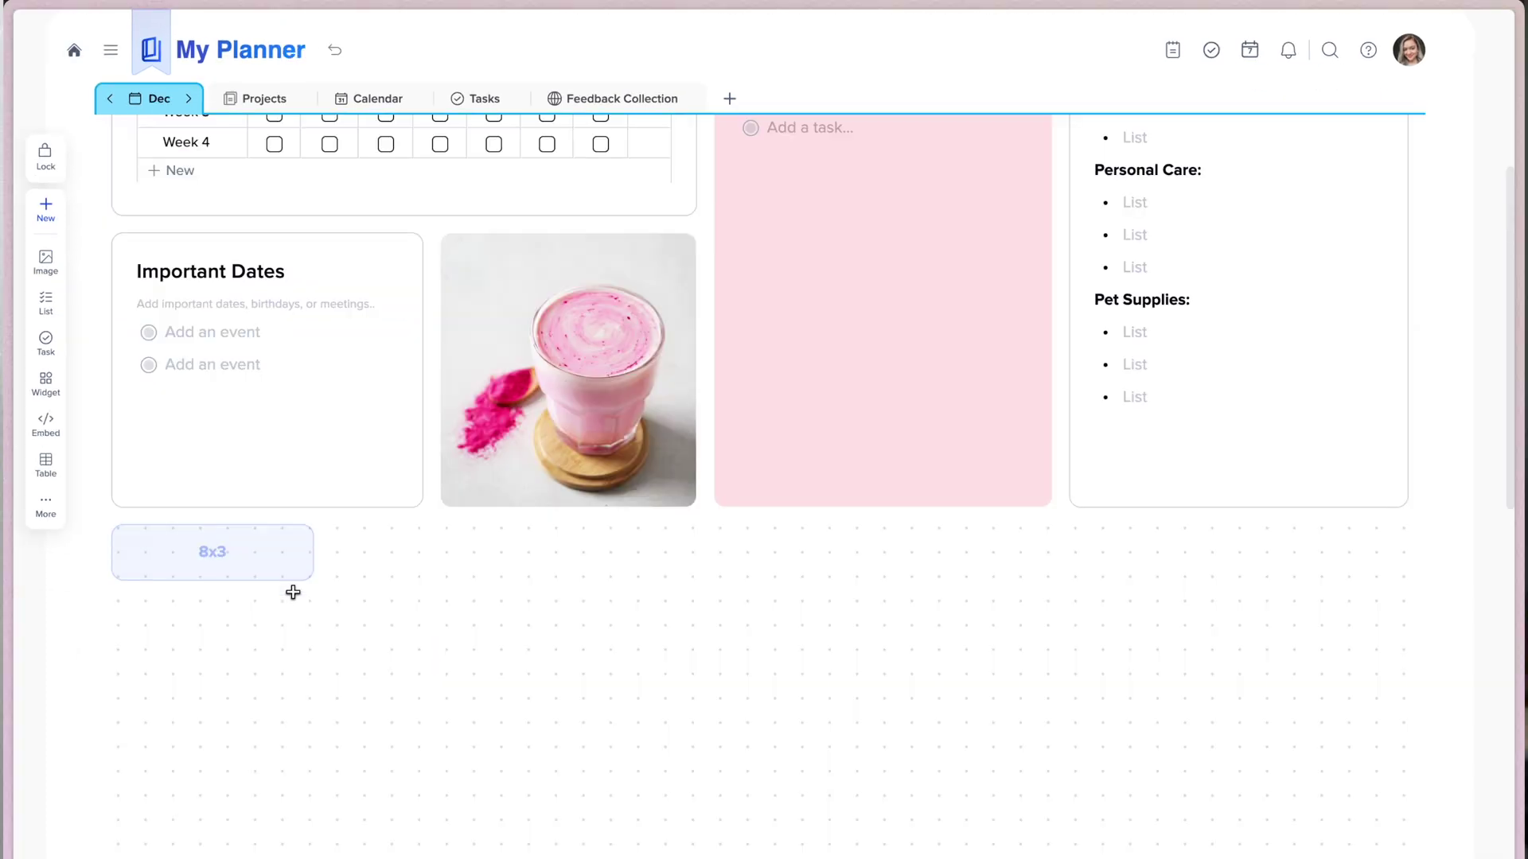
Step: Draw a simple note card under Important Dates, title it 'Might-Do This Month', and colour it green
{"action": "left_click_drag", "start_coordinate": [293, 590], "coordinate": [434, 718]}
{"action": "left_click", "coordinate": [184, 561]}
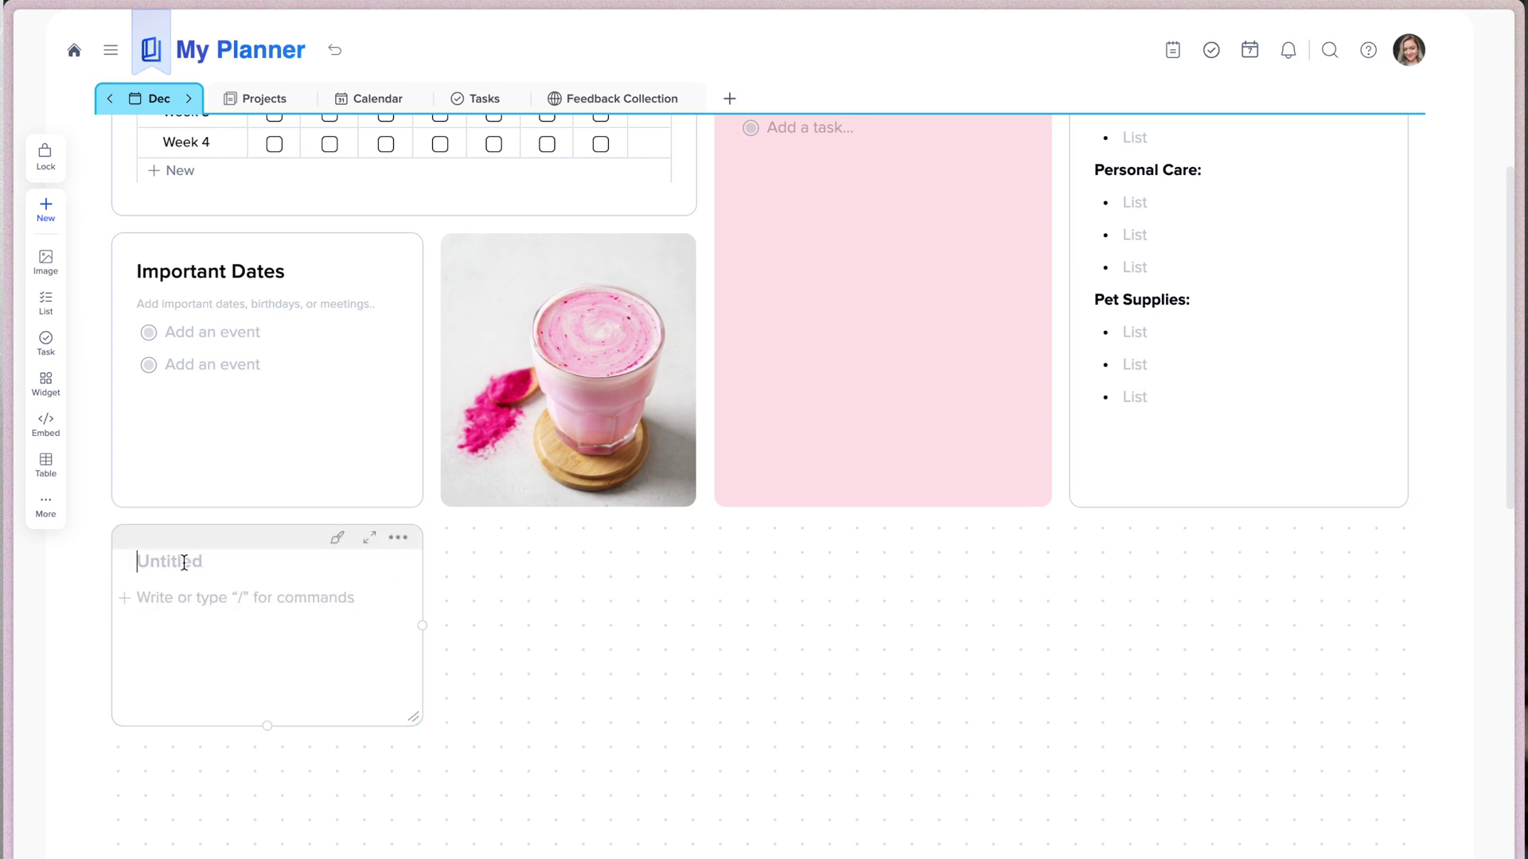
{"action": "type", "text": "Might-Do This Mont"}
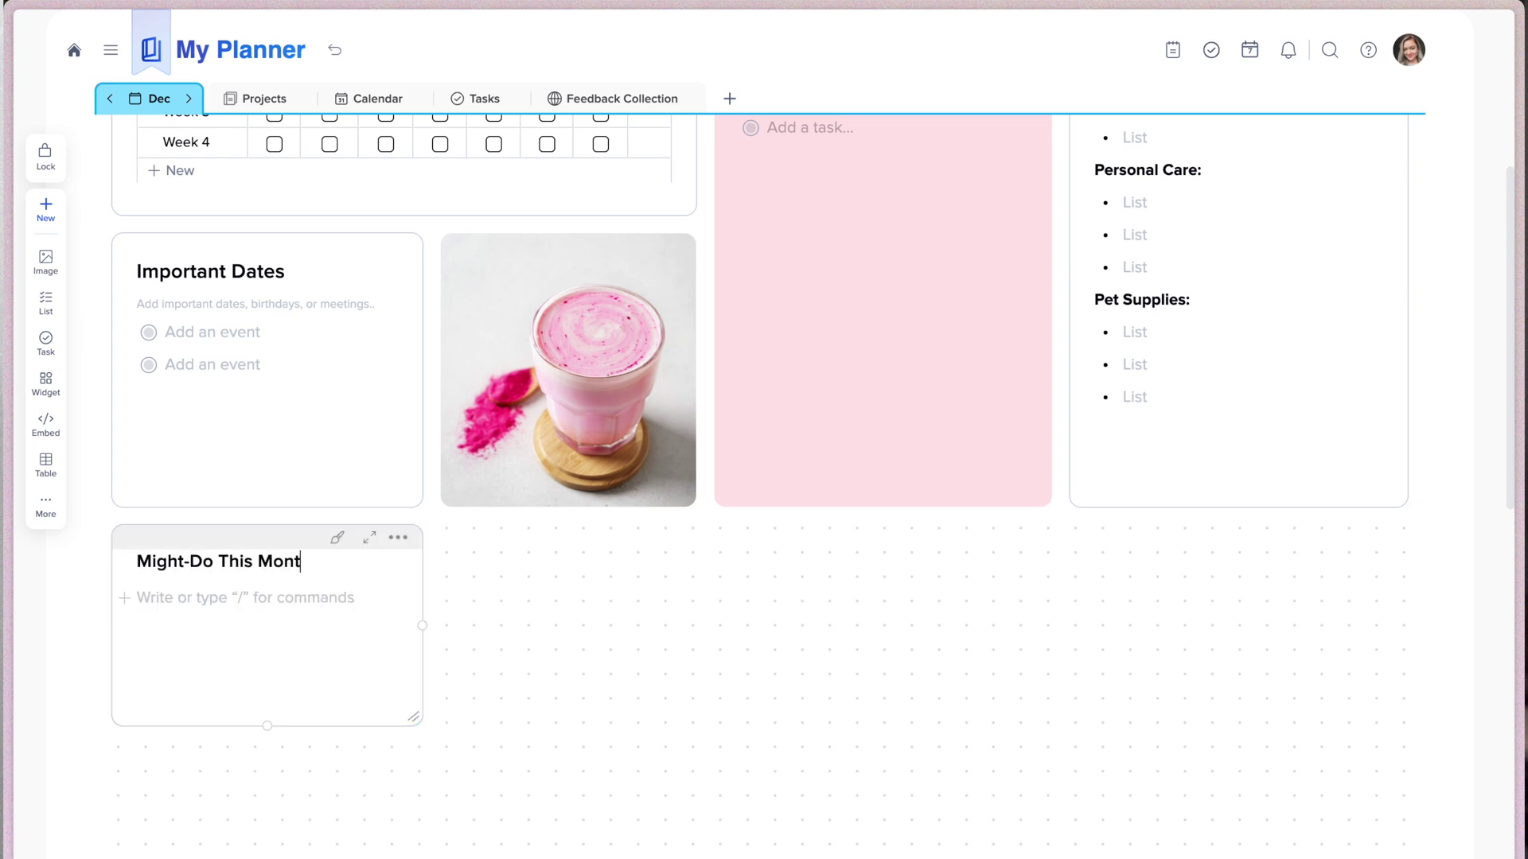
{"action": "type", "text": "h"}
{"action": "left_click", "coordinate": [337, 537]}
{"action": "left_click", "coordinate": [478, 829]}
{"action": "left_click", "coordinate": [286, 598]}
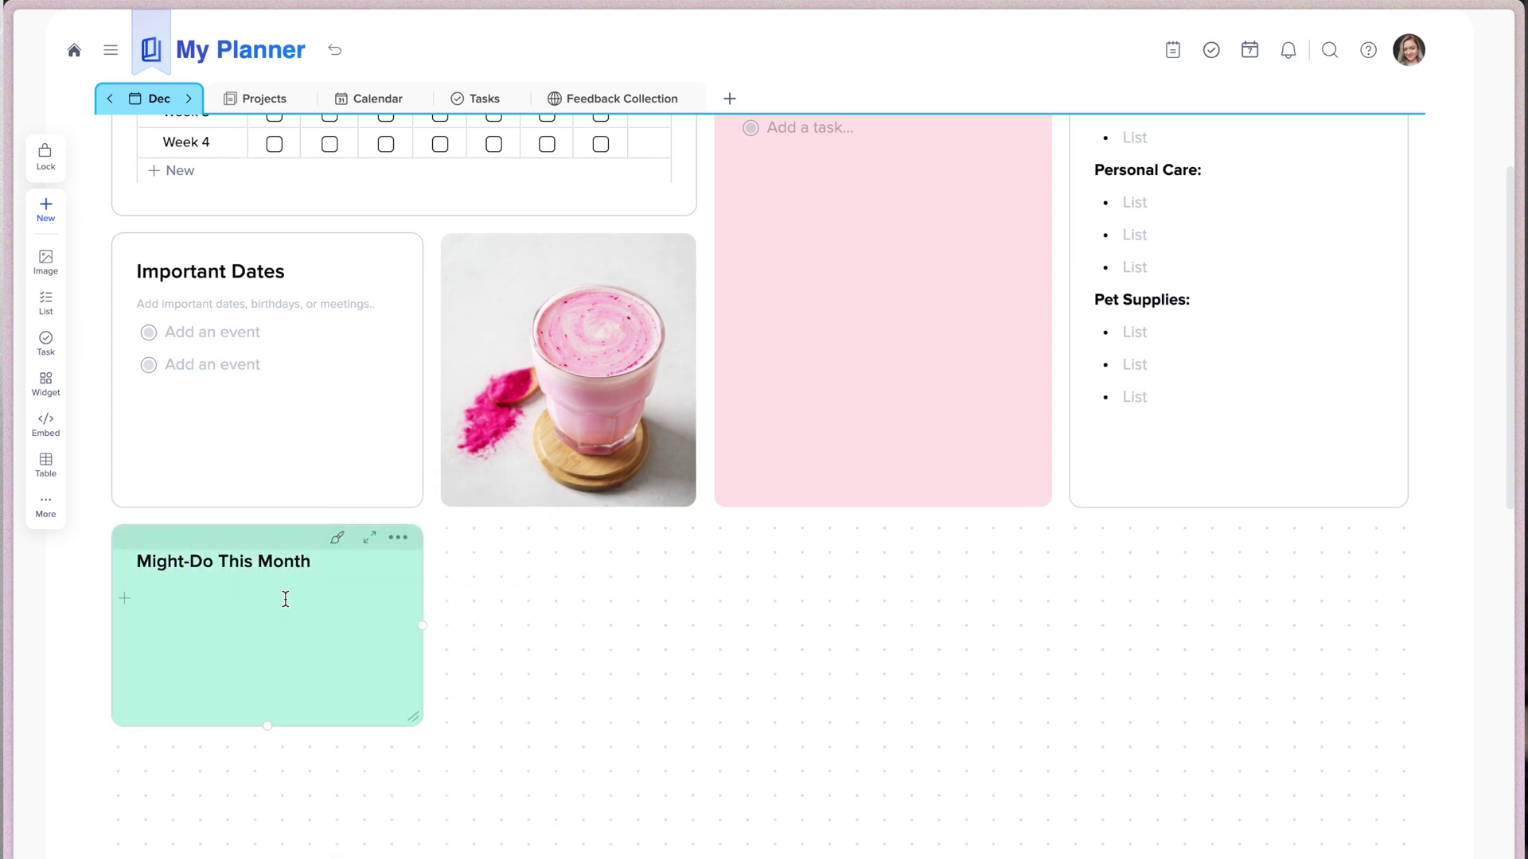